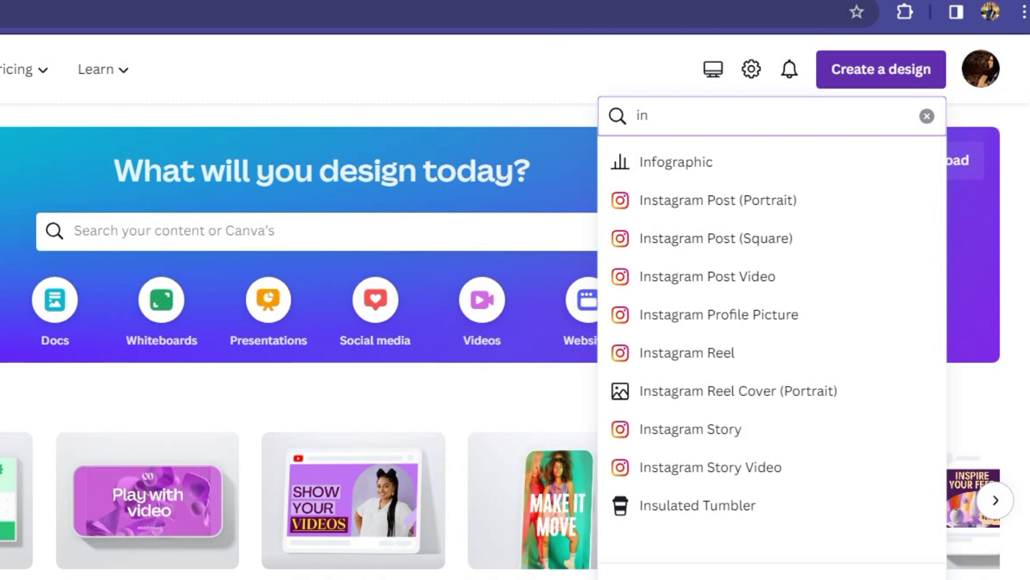
Find the invitation formats and start a new blank Invitation (Portrait) design
text(vi)
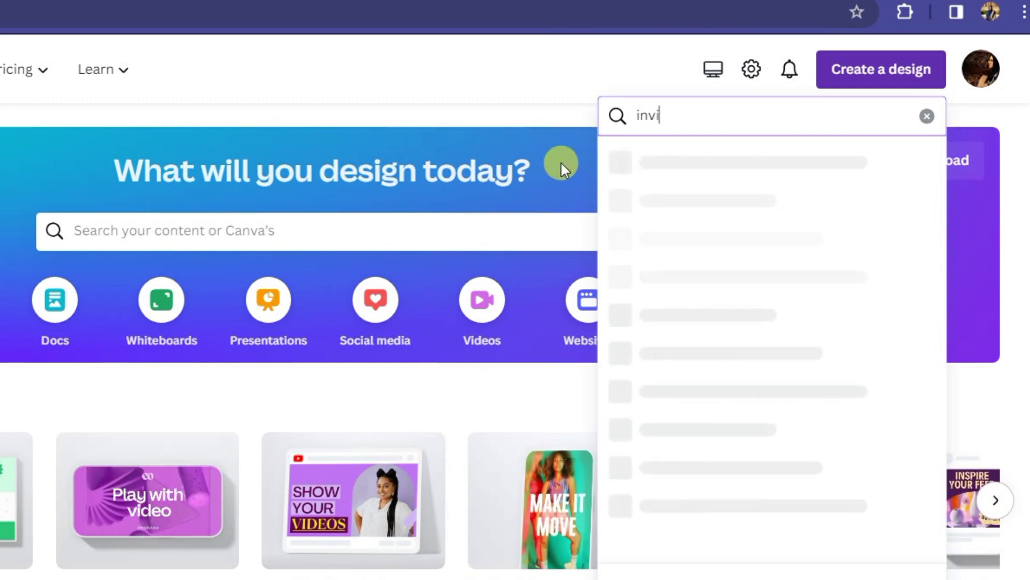
text(ta)
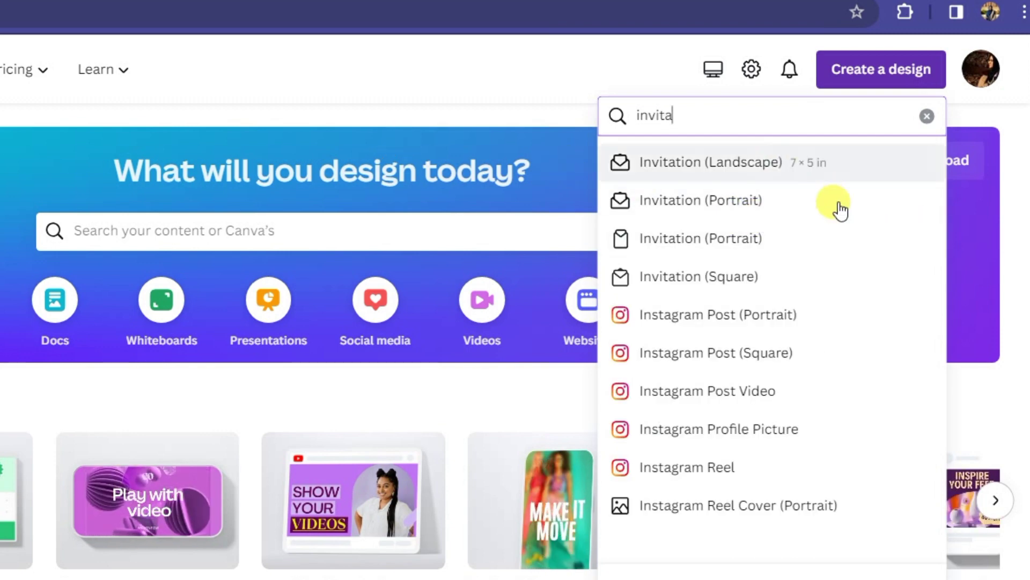
click(805, 251)
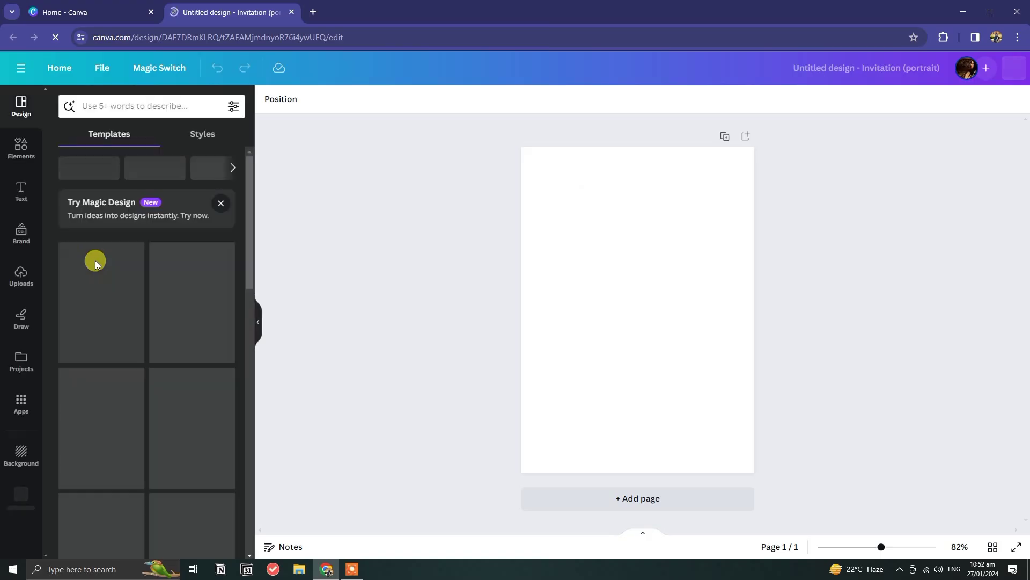
Search the elements for "Light blue background" and set the pale blue-to-white gradient graphic as the page background
click(17, 155)
click(145, 106)
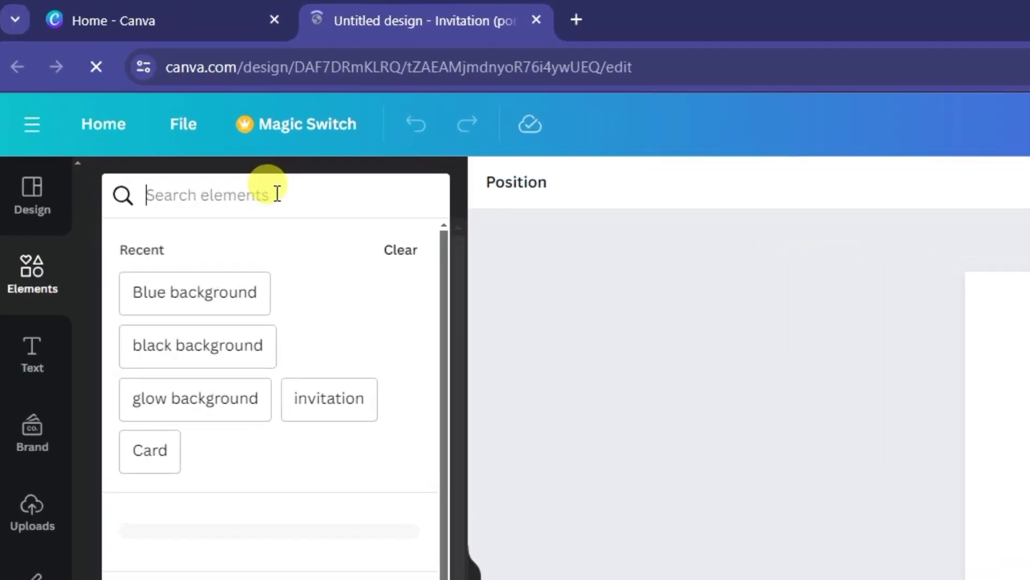
text(light)
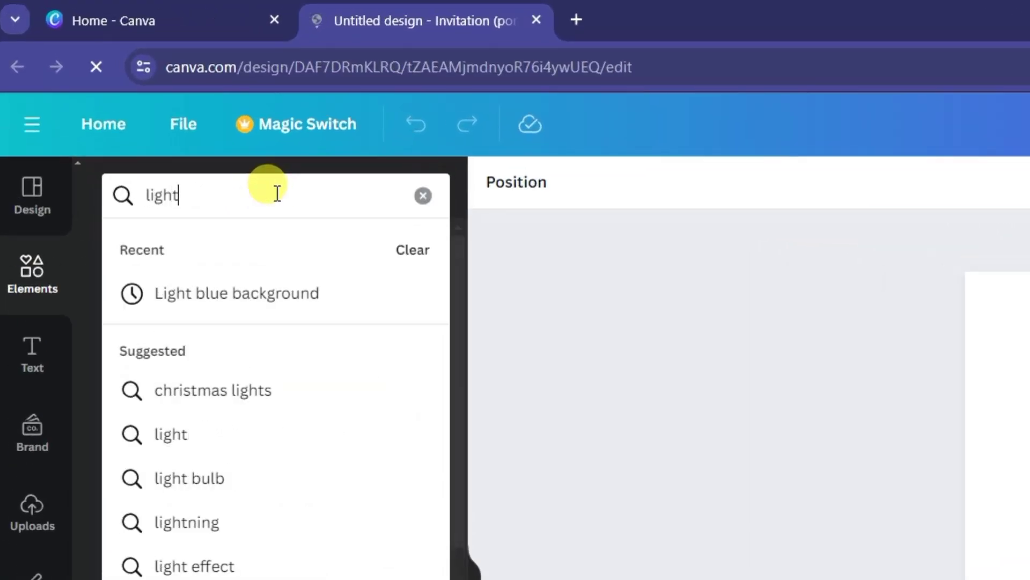
key(Down)
key(Return)
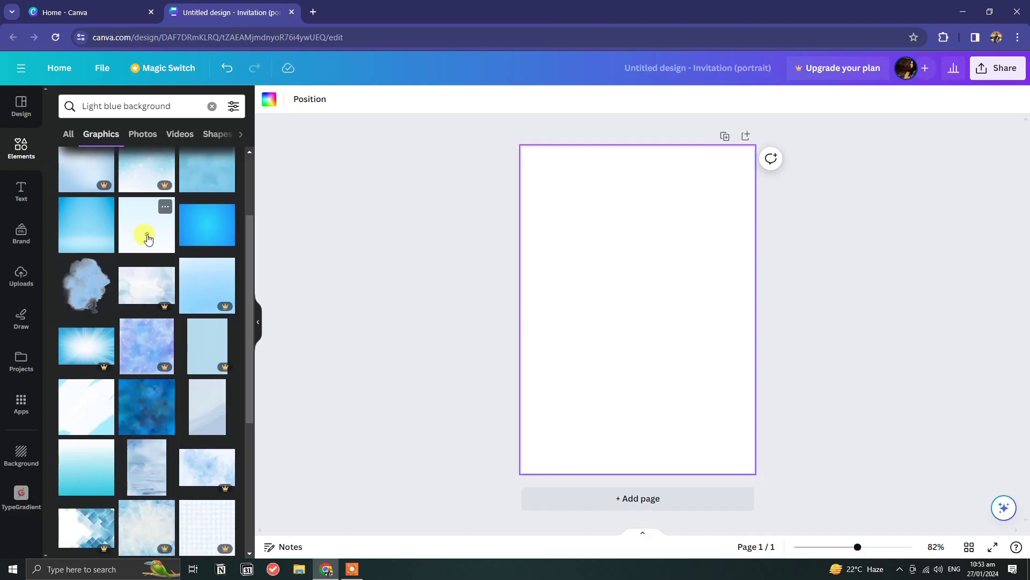
click(145, 235)
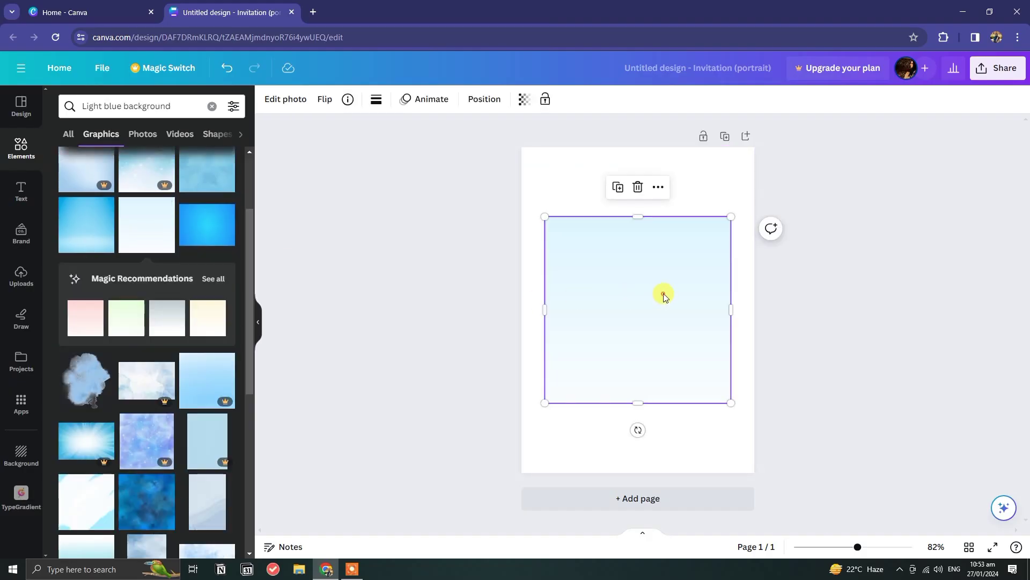
right_click(662, 295)
click(740, 513)
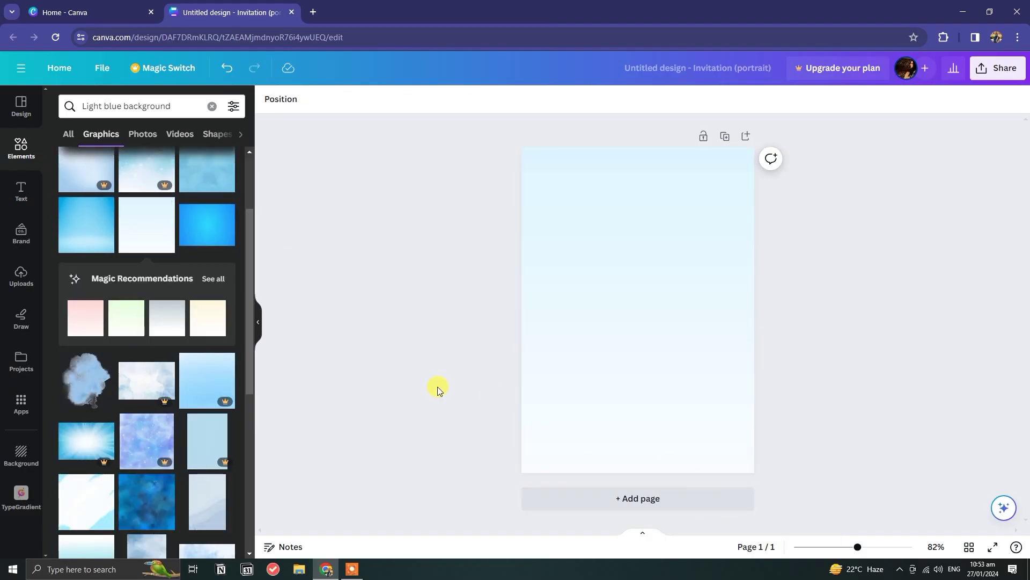
Search the elements for "sun" graphics and insert the pale yellow sun with short golden rays
click(212, 106)
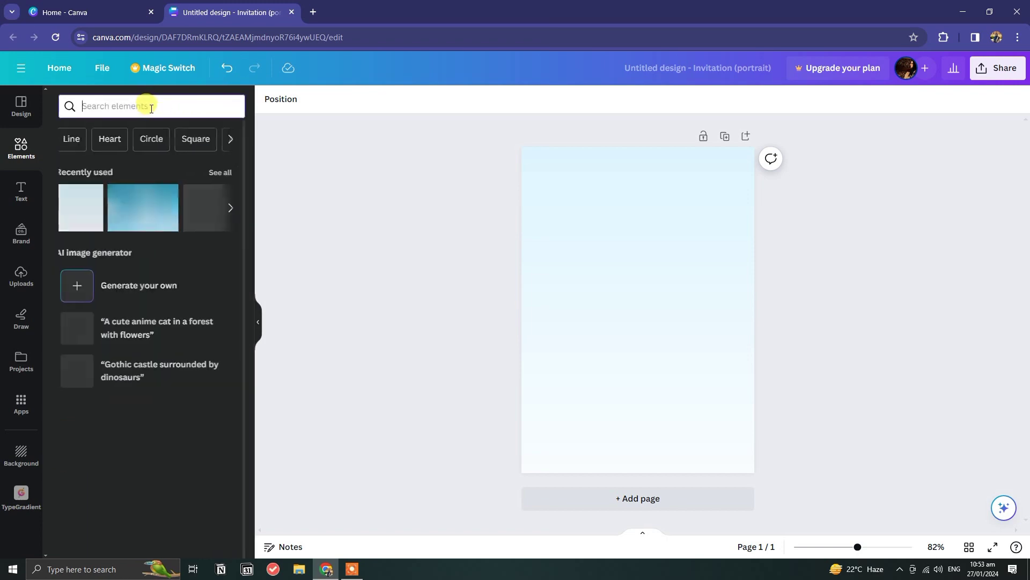
text(sun)
key(Return)
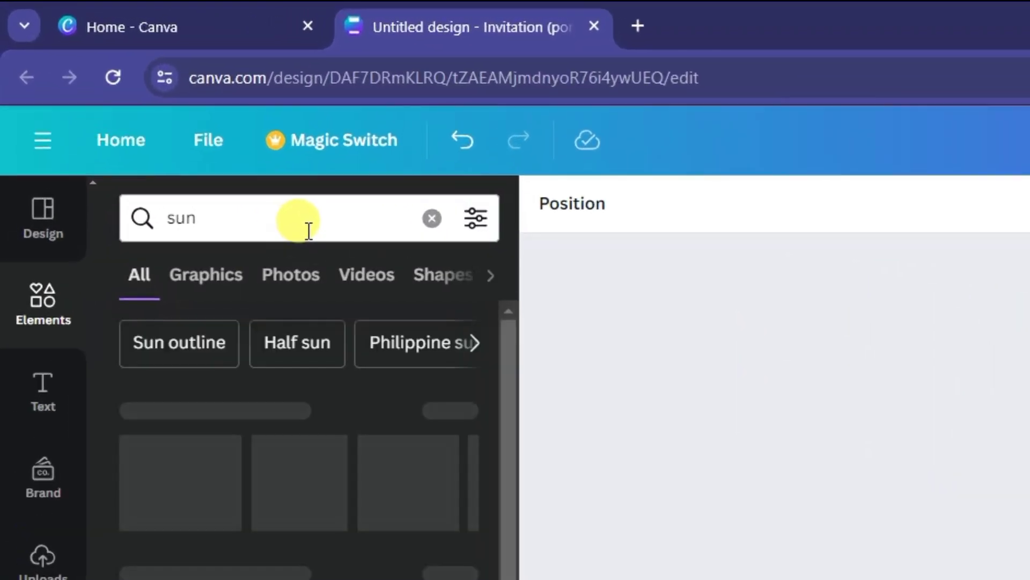
click(96, 132)
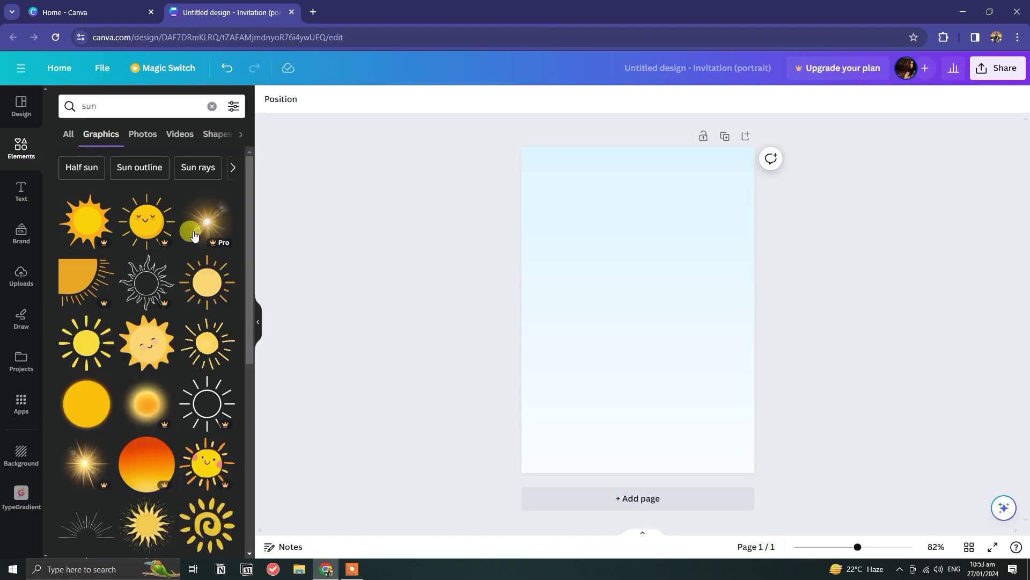
click(222, 285)
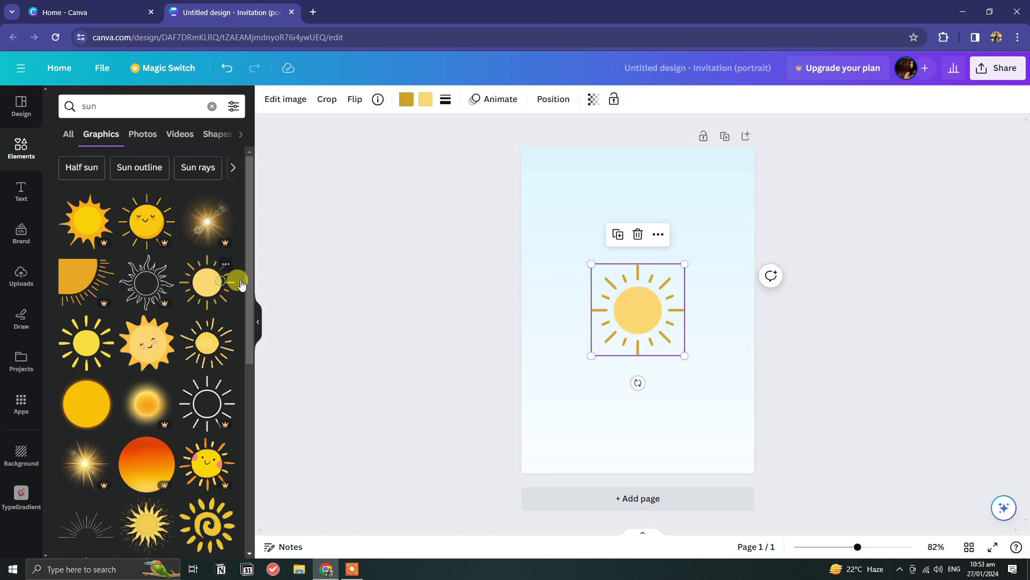
Enlarge the sun to the full page width and place it centred at the page's upper edge, with its upper rays cropped
drag(690, 352, 661, 245)
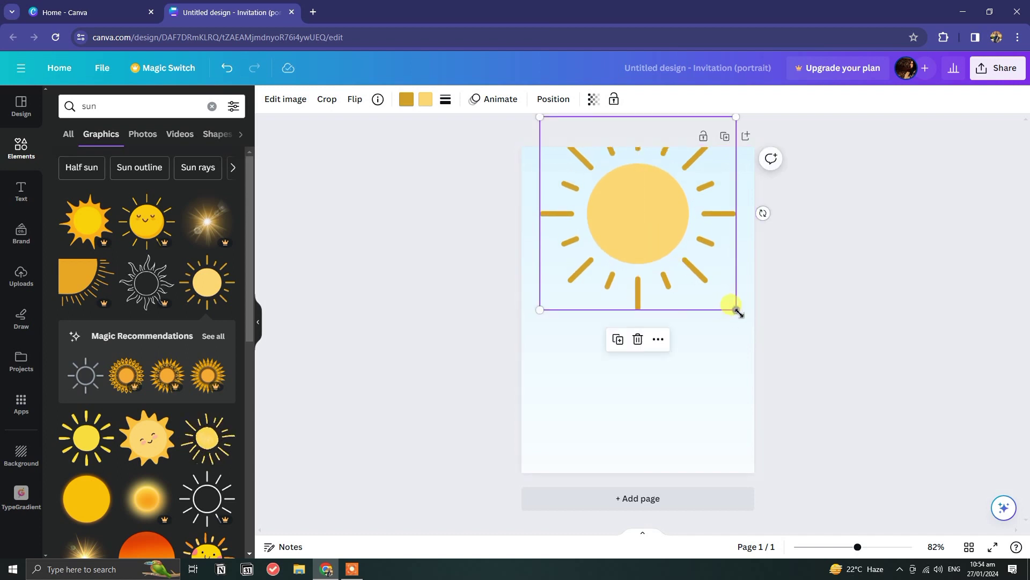
drag(736, 310, 771, 344)
drag(671, 293, 651, 288)
click(663, 353)
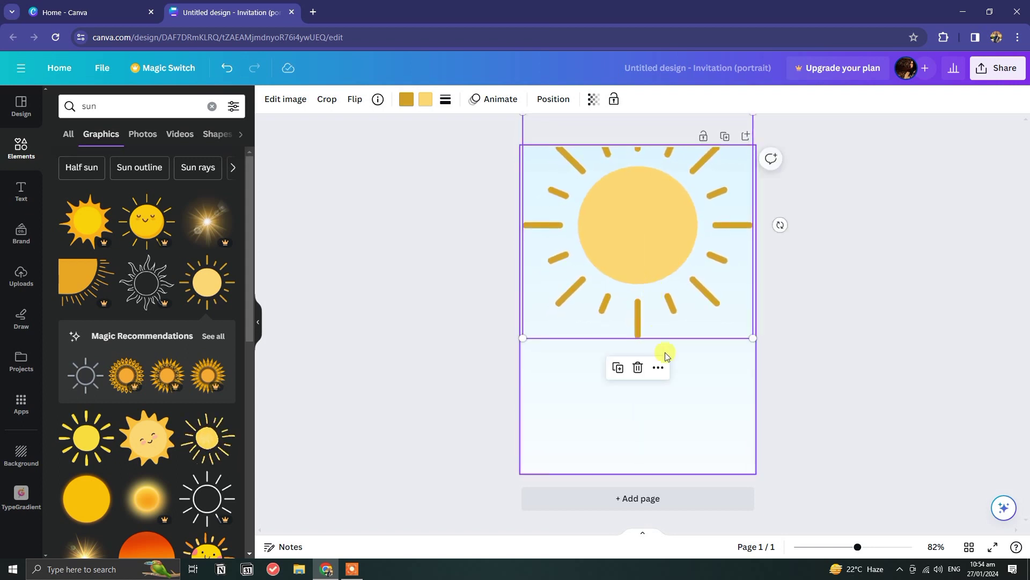
Search the elements for "cloud" graphics and insert a wide, puffy, free white cloud
click(210, 107)
text(cloud)
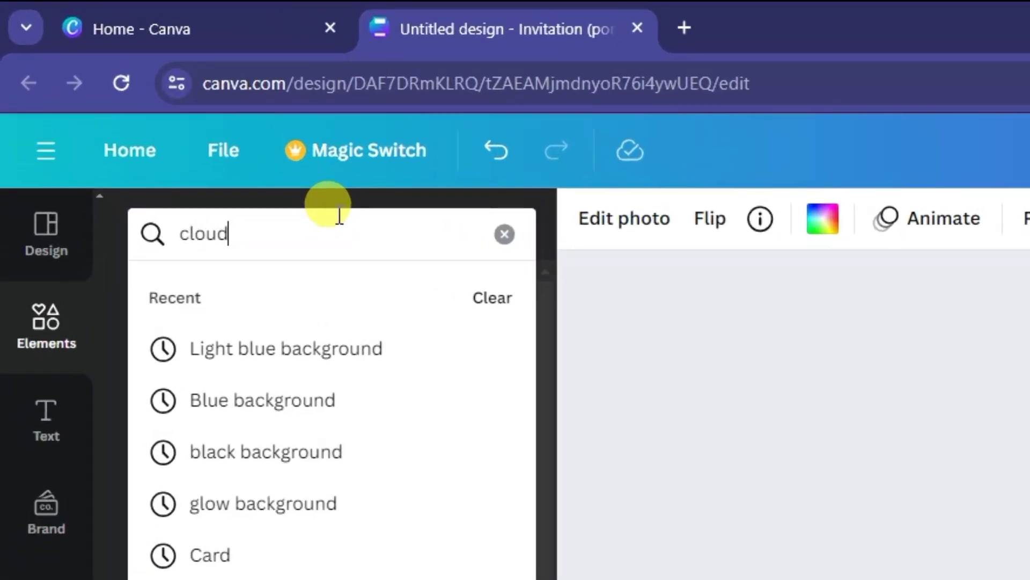
key(Return)
click(209, 316)
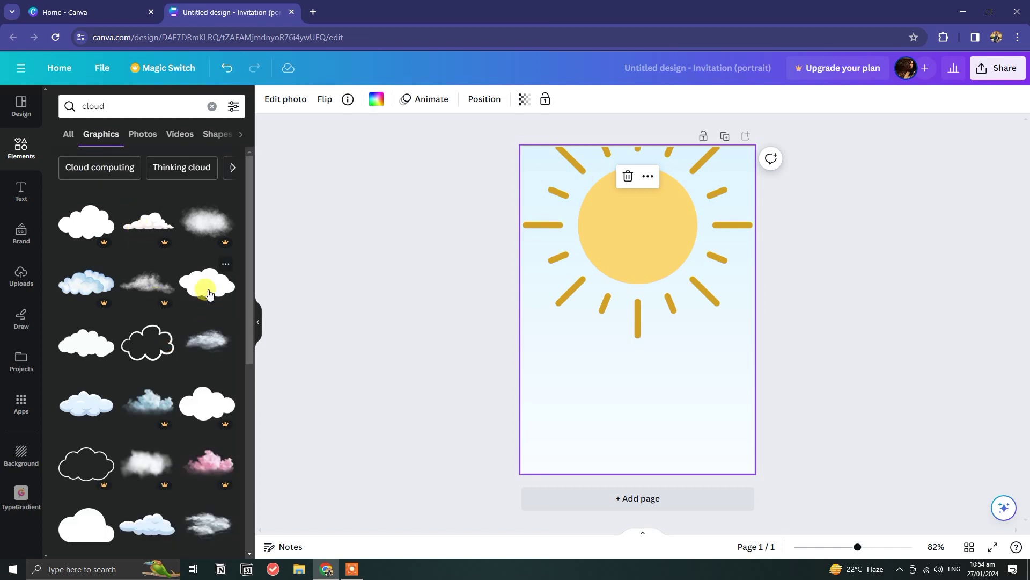
click(209, 293)
click(634, 234)
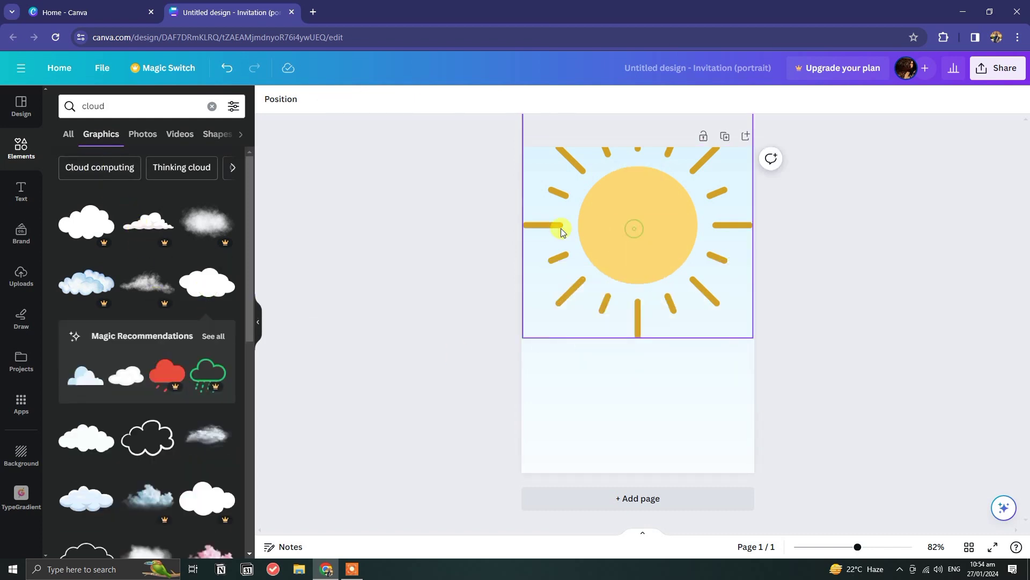
click(94, 452)
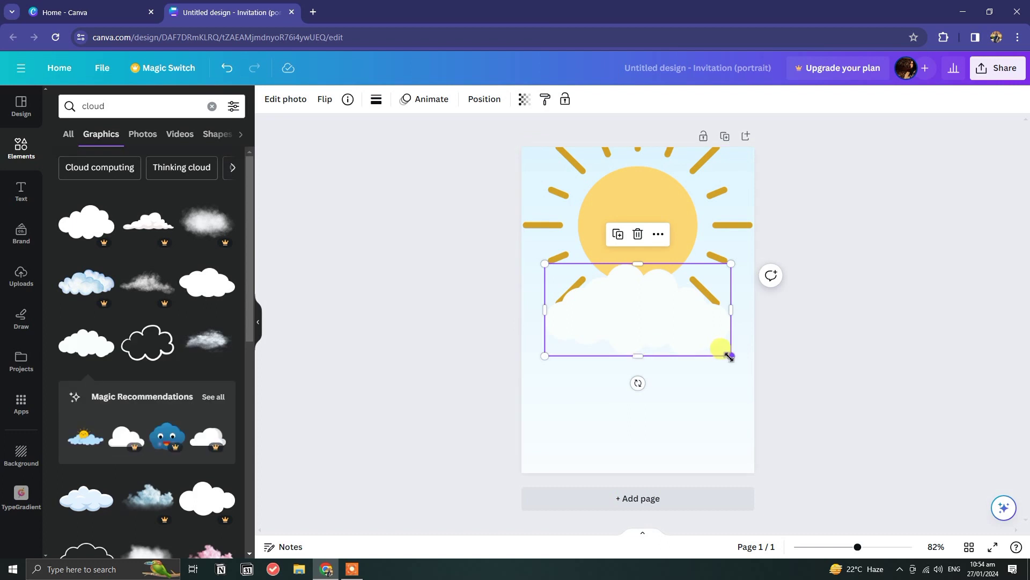
Scale the cloud to about the full page width and position it over the lower part of the sun
drag(749, 360, 784, 379)
key(ctrl+z)
drag(685, 345, 658, 326)
click(503, 377)
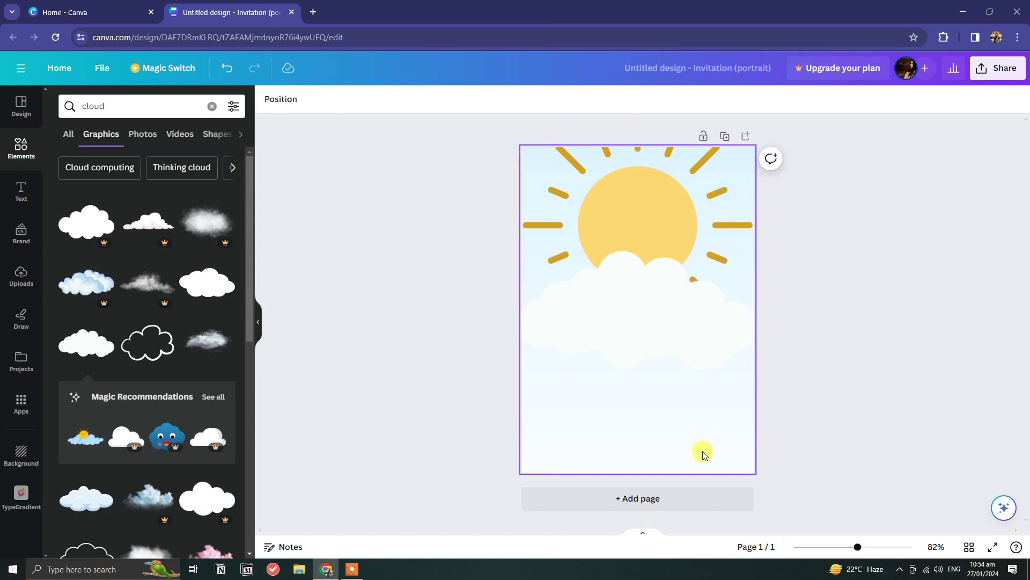
Delete the gradient background image and set the page background to the solid pale blue #D6F9FF
click(629, 189)
click(627, 177)
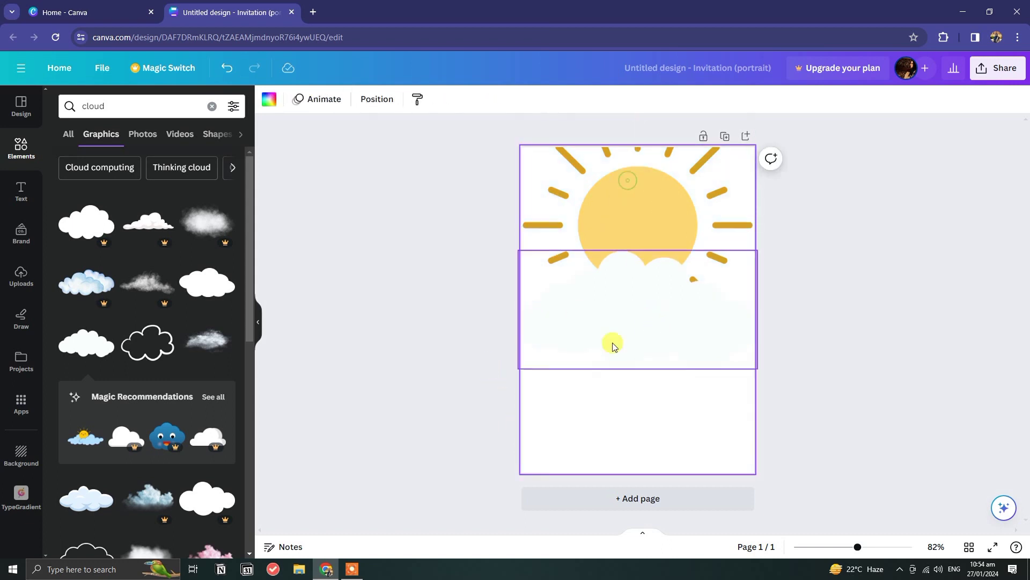
click(270, 101)
click(96, 450)
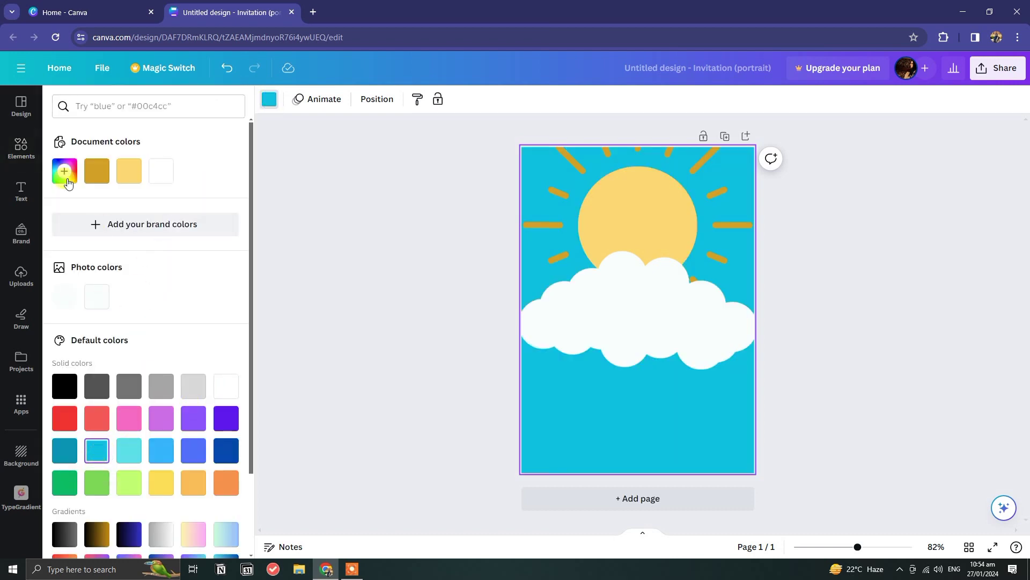
click(64, 171)
drag(217, 234, 114, 214)
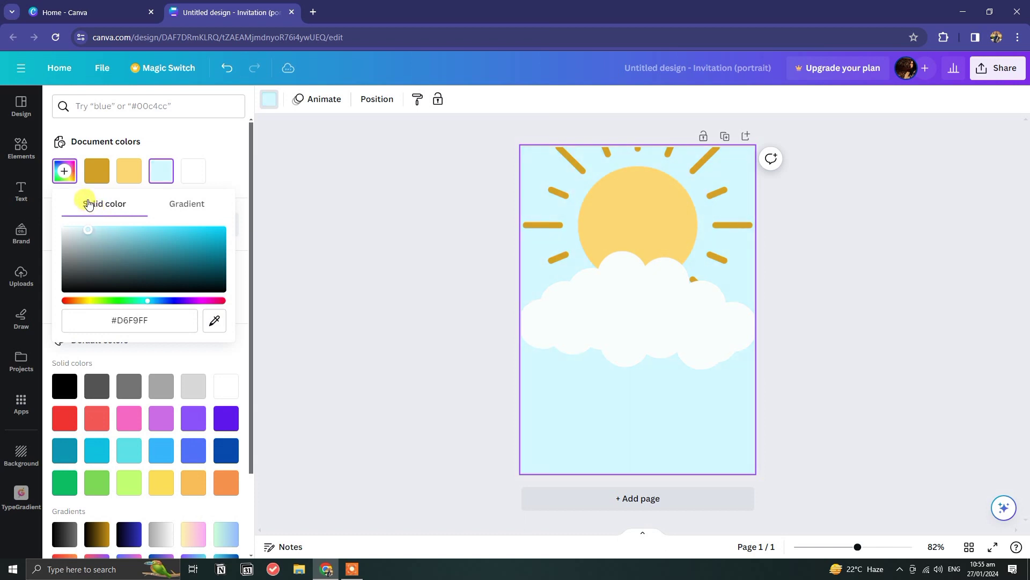
click(409, 298)
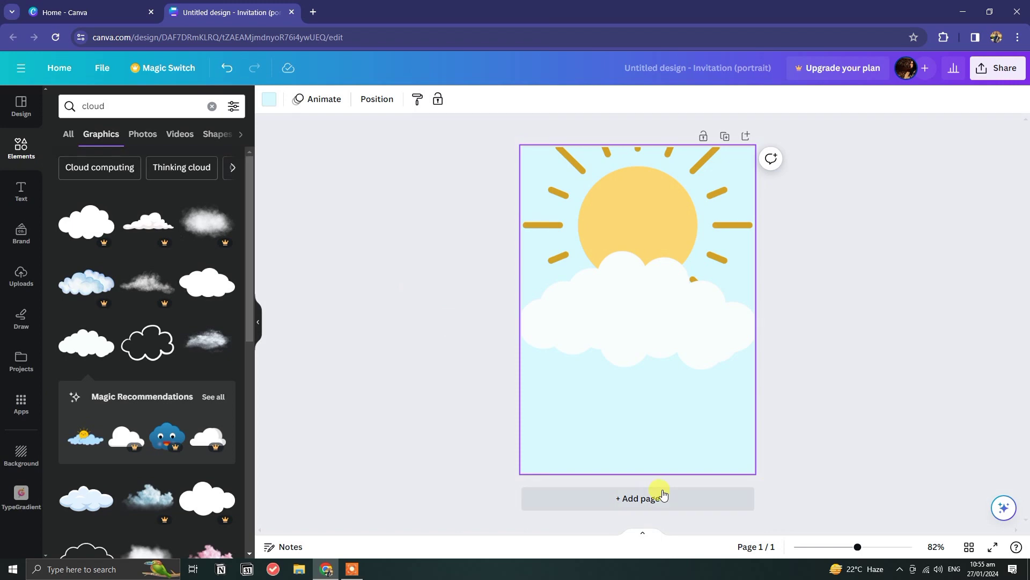
Search the elements for "face" and show only the graphics
click(211, 107)
text(fa)
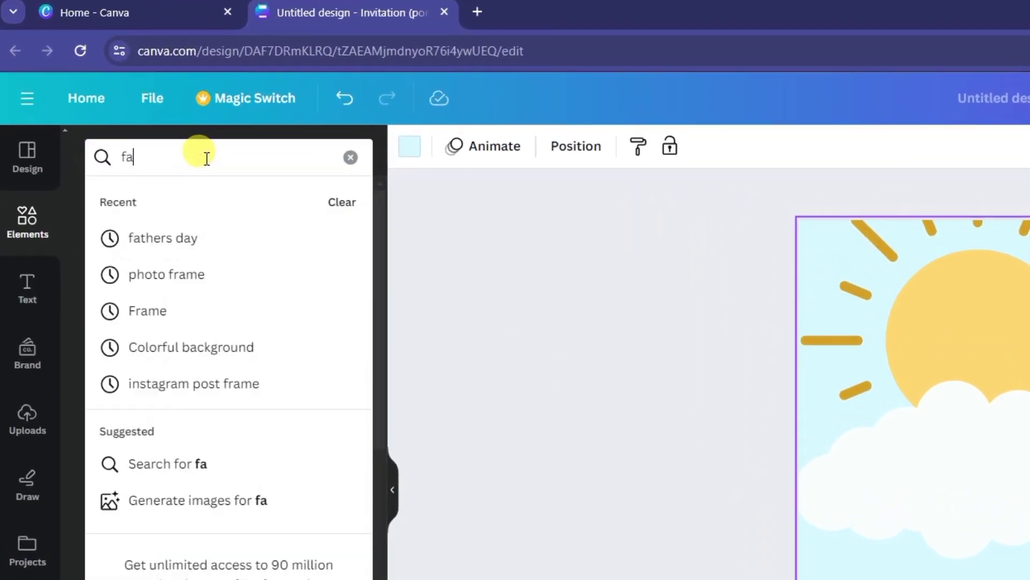
text(cw)
key(BackSpace)
text(e)
key(Return)
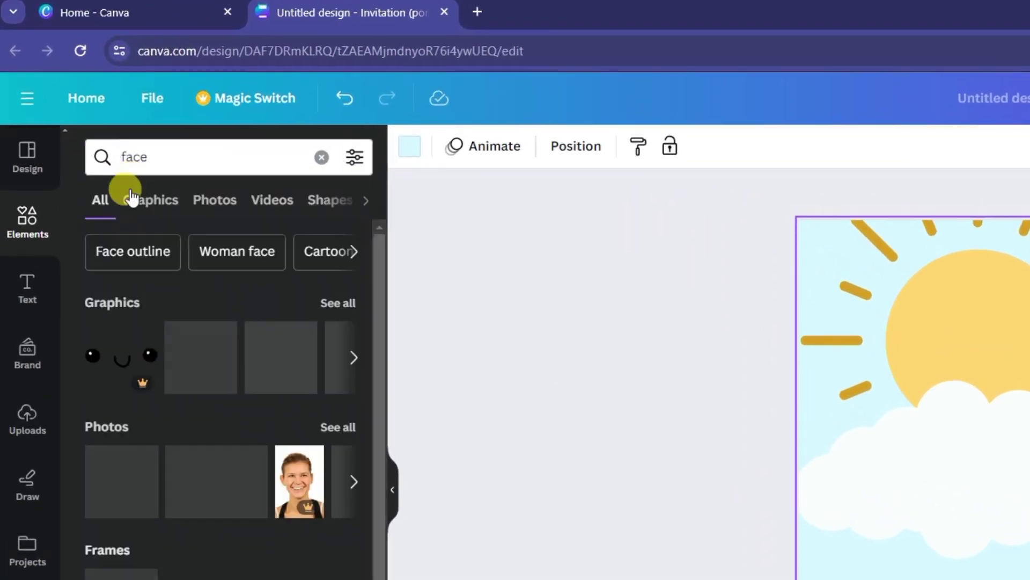
click(134, 201)
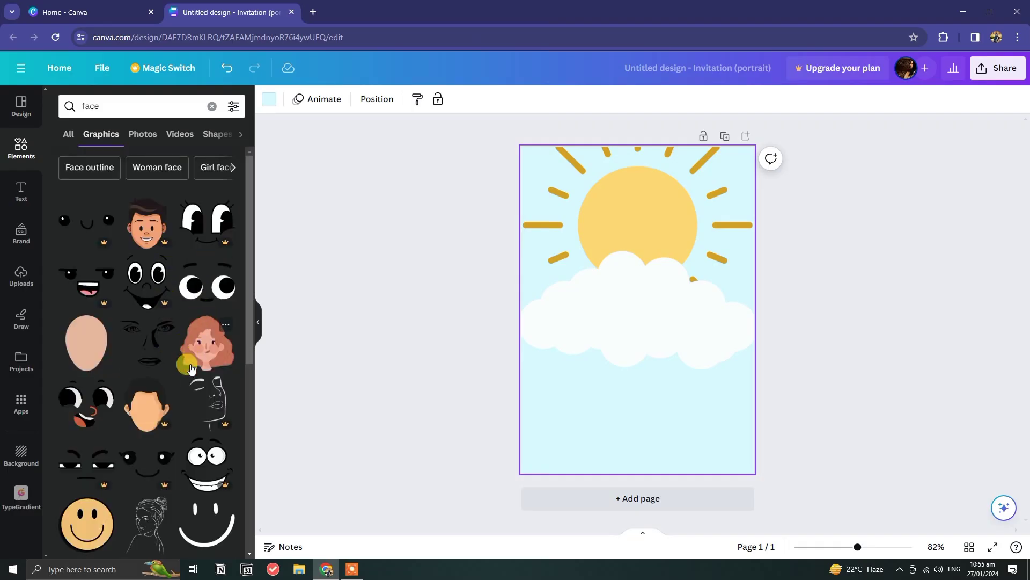
Insert the black sleeping face with closed eyes, eyebrows and a small smile, and centre it on the sun's disc
scroll(191, 368, down, 7)
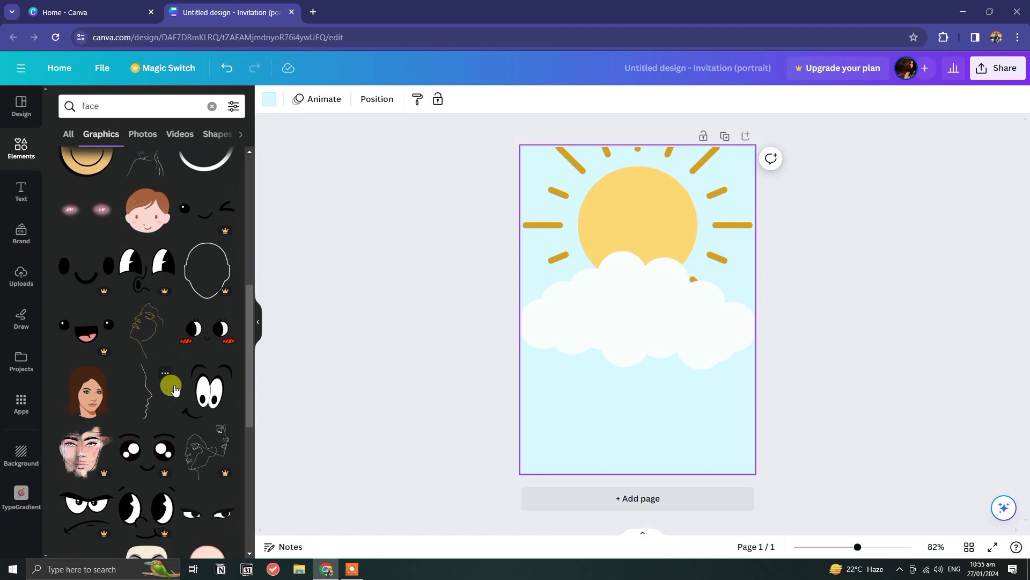
scroll(174, 389, down, 4)
scroll(194, 302, down, 7)
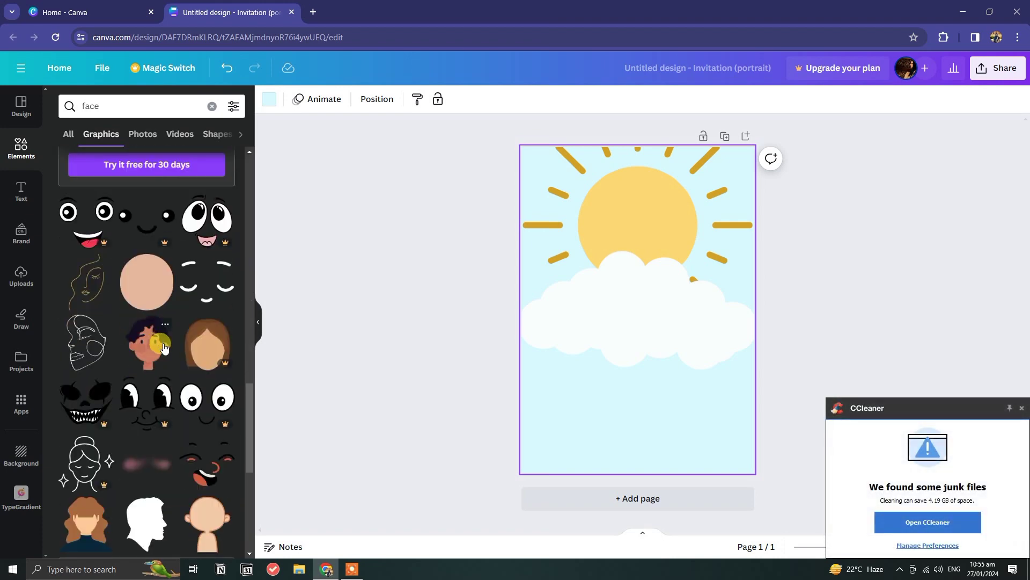
click(214, 299)
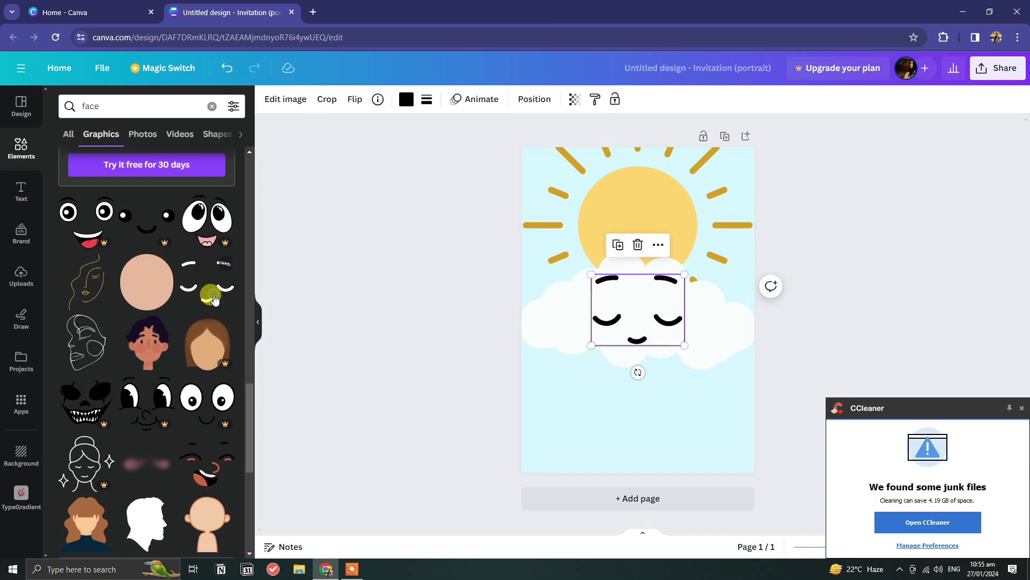
drag(668, 321, 655, 222)
click(478, 244)
Search the element graphics for "face blush"
click(131, 108)
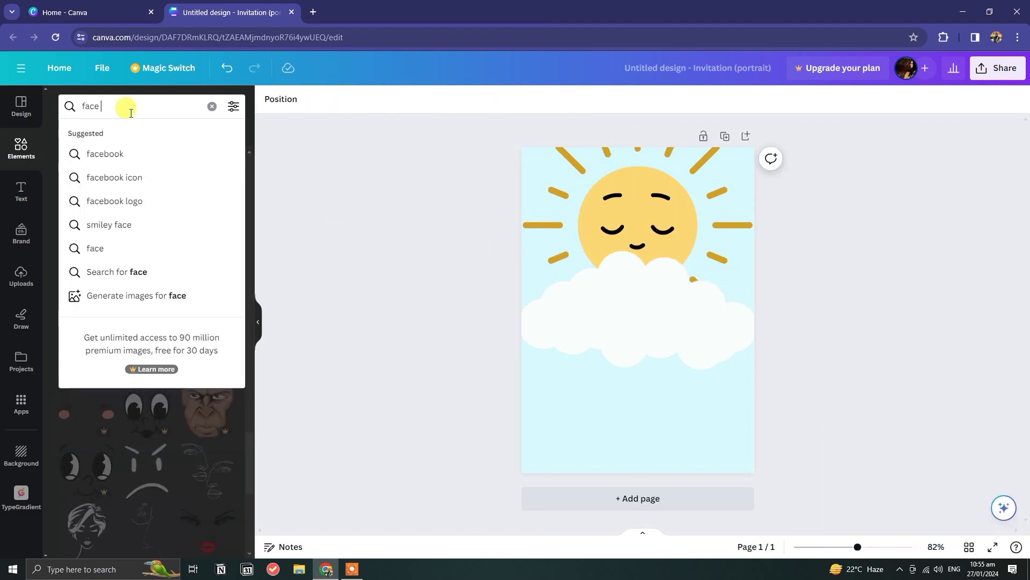
text(blush)
key(Return)
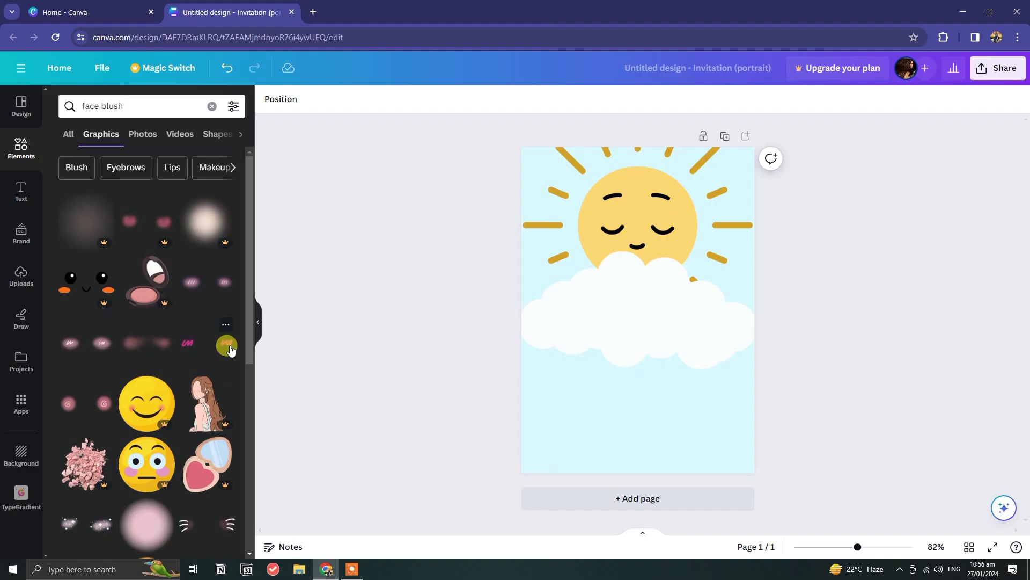
Insert the pink scribbled blush marks, shrink them and place them on the sun's cheeks beneath the closed eyes
scroll(229, 350, down, 10)
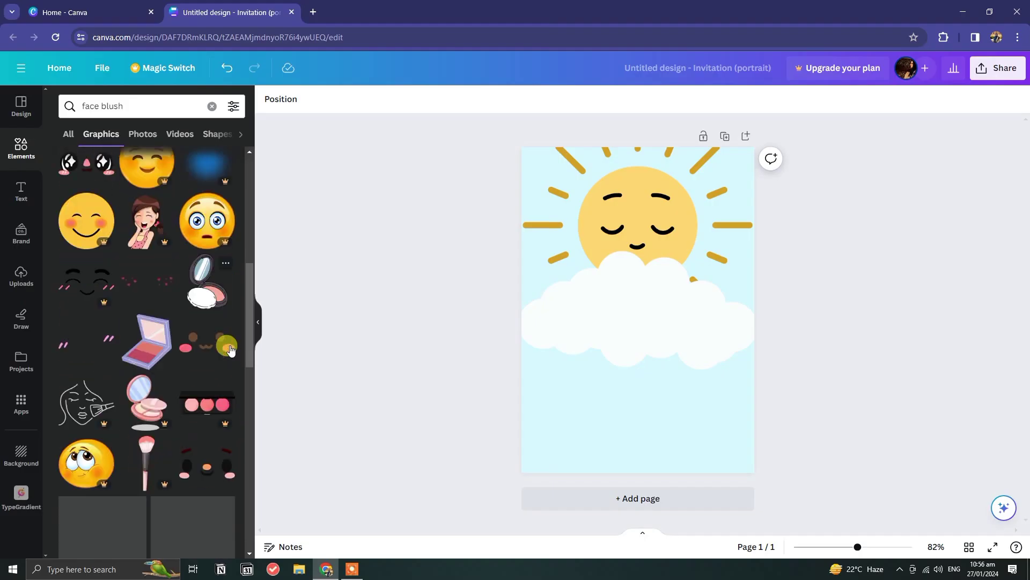
scroll(230, 350, down, 10)
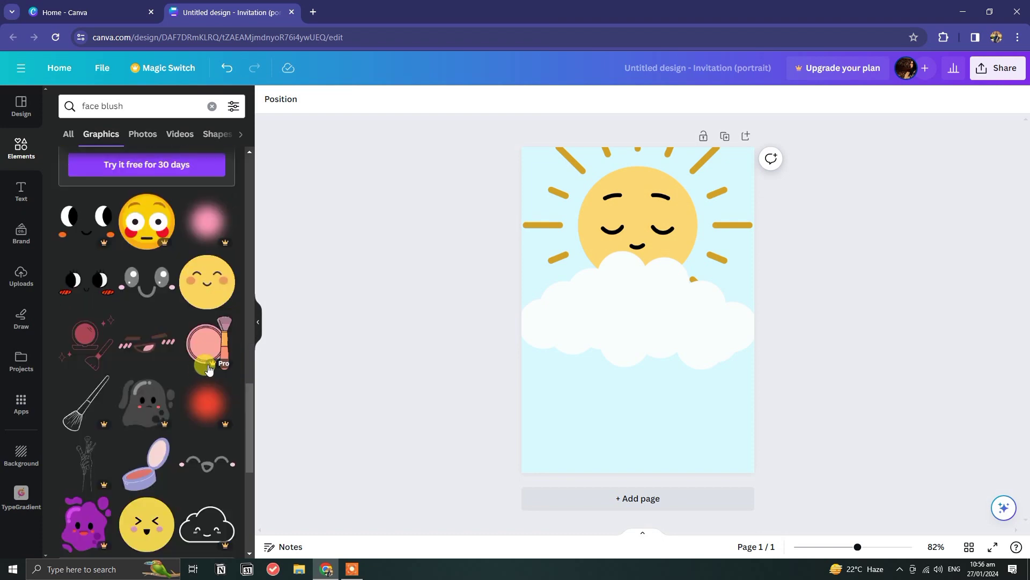
scroll(204, 375, up, 15)
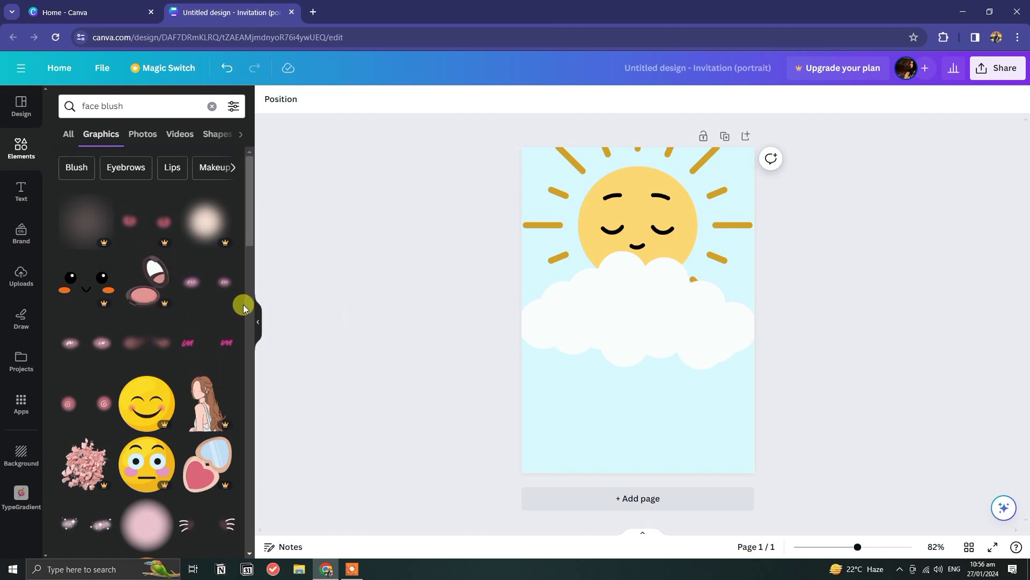
click(216, 344)
drag(736, 336, 647, 277)
drag(661, 232, 645, 281)
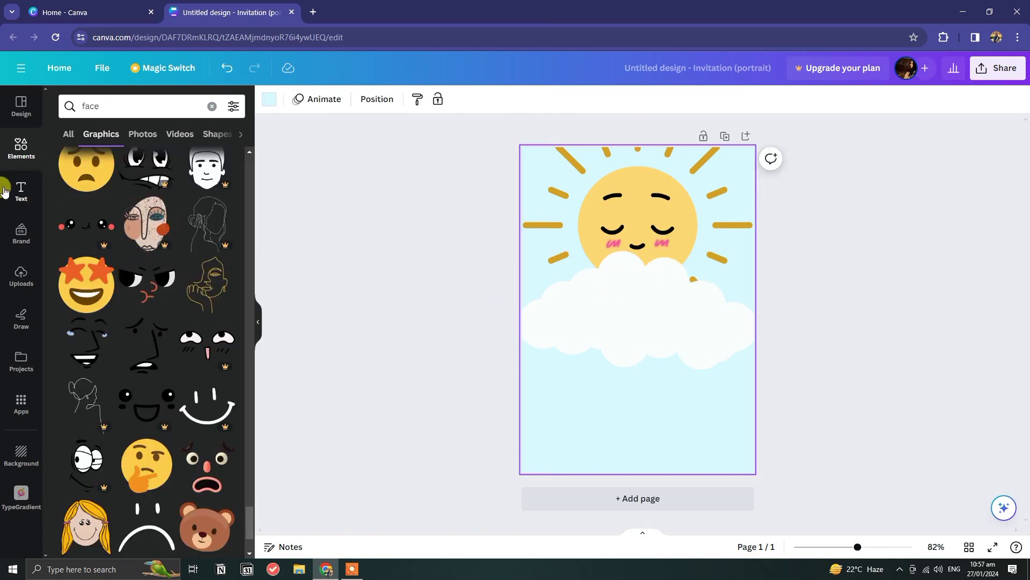
Add a heading reading "YOUR NAME" centred on the white cloud
click(4, 191)
click(138, 246)
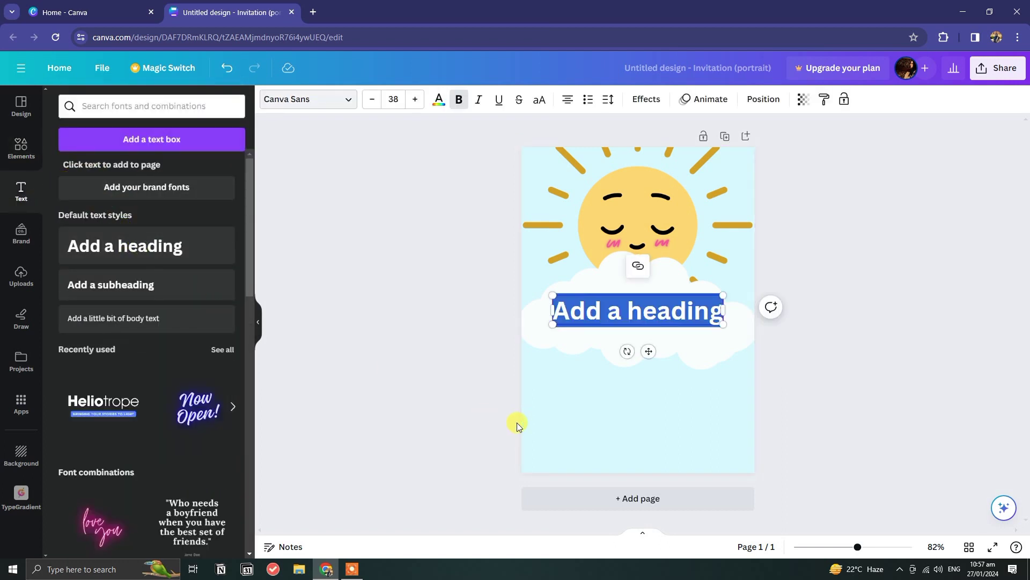
text(Y)
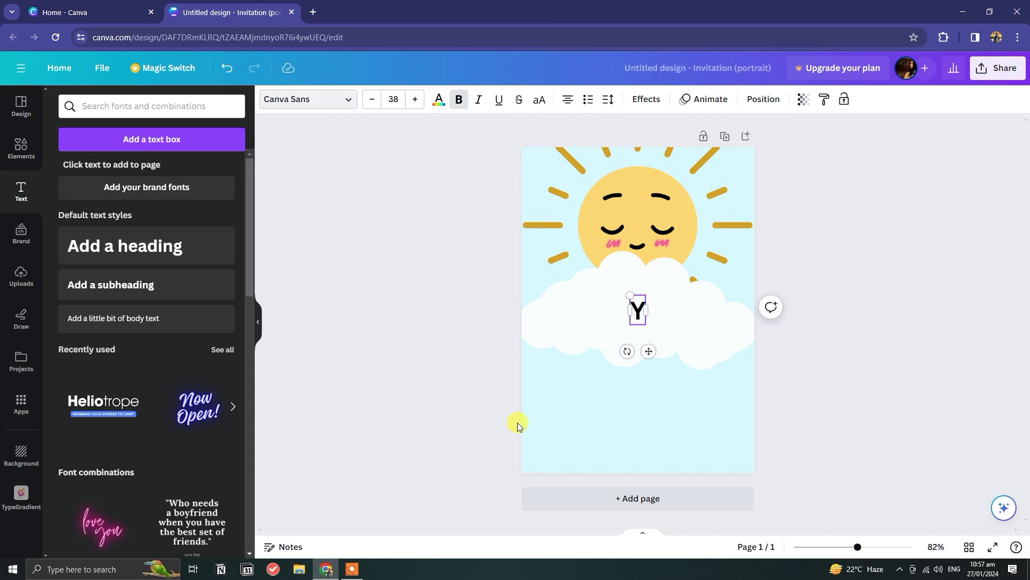
text(OUR NAME)
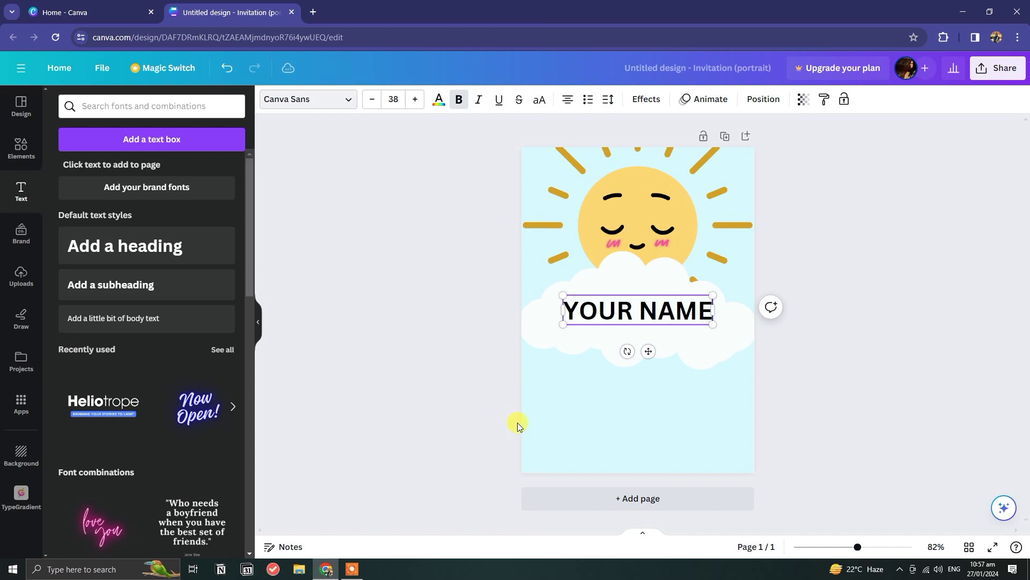
mouse_move(648, 351)
mouse_down()
mouse_move(644, 363)
mouse_move(643, 346)
mouse_up()
click(855, 380)
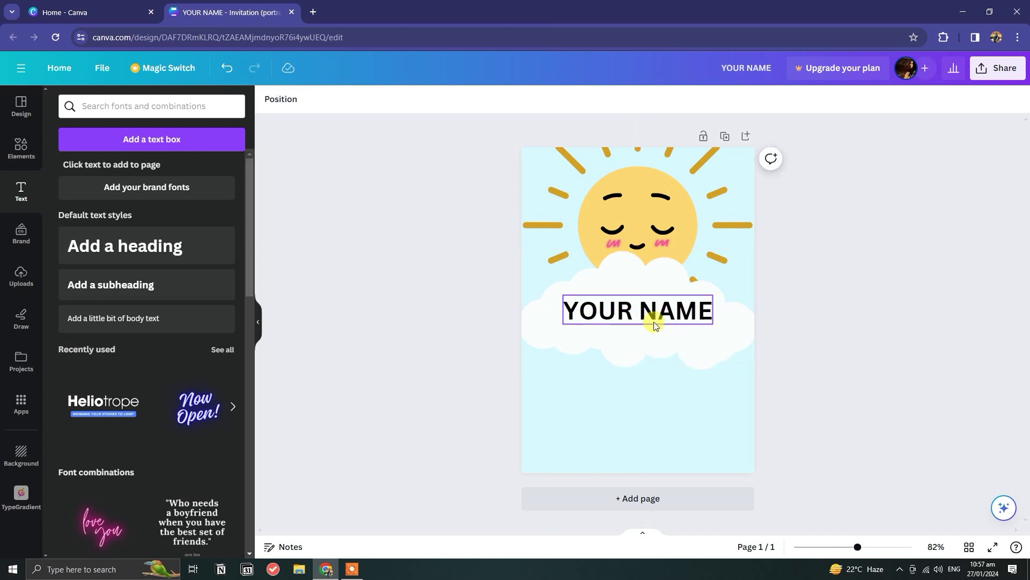
Add a subheading reading "Our little sunshine" and place it just above the YOUR NAME heading
click(129, 284)
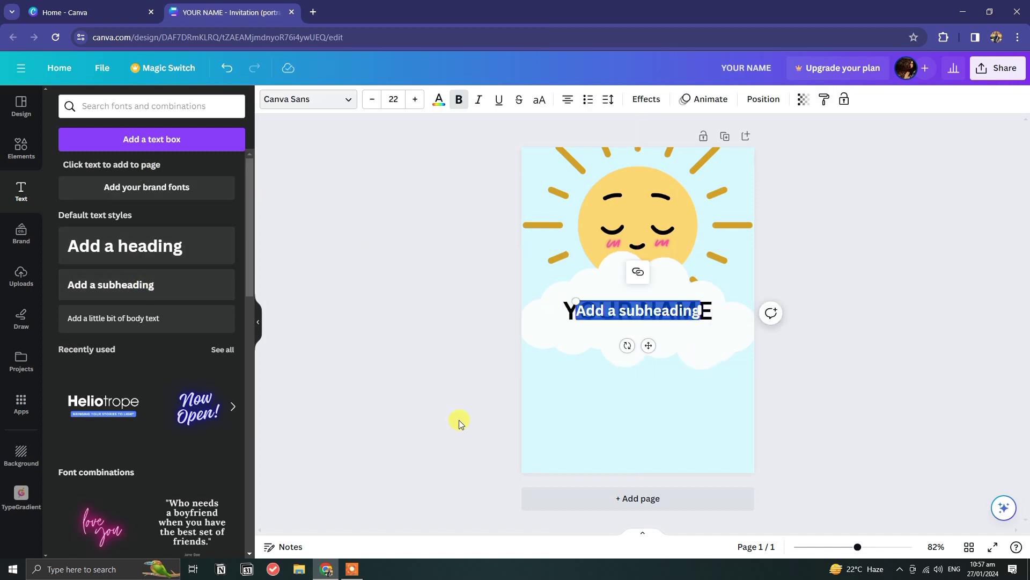
key(BackSpace)
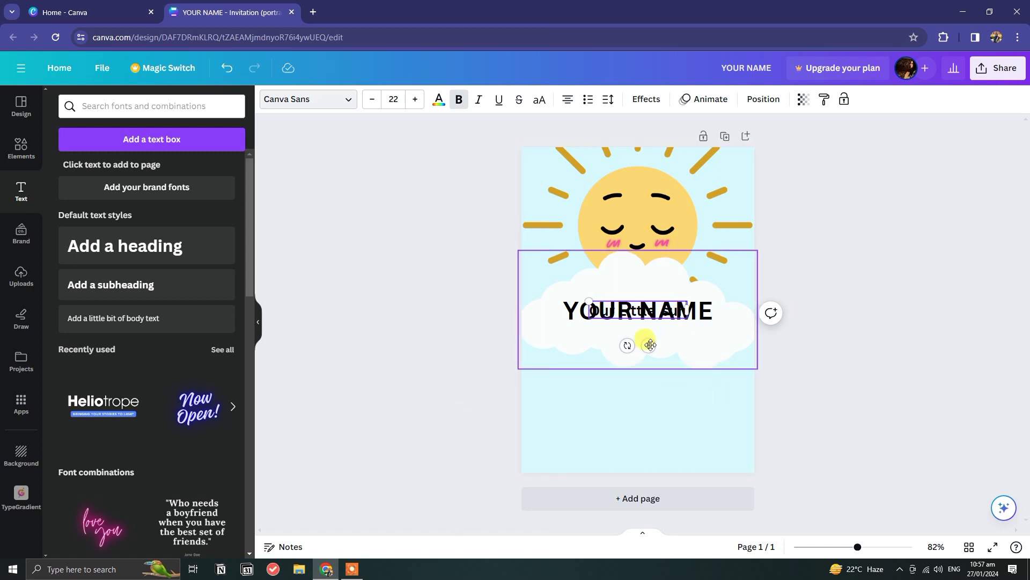
drag(648, 345, 647, 322)
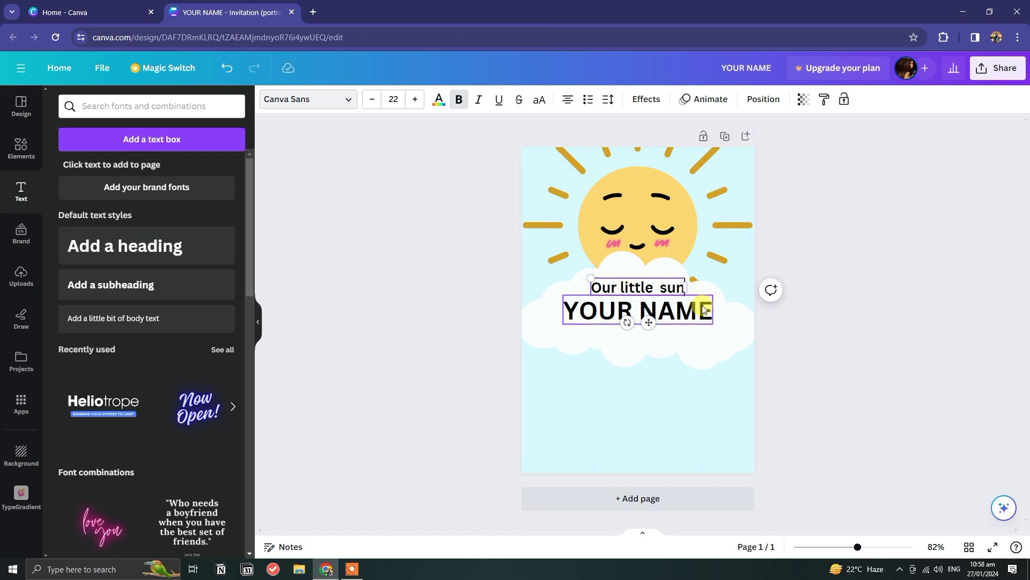
text(shine)
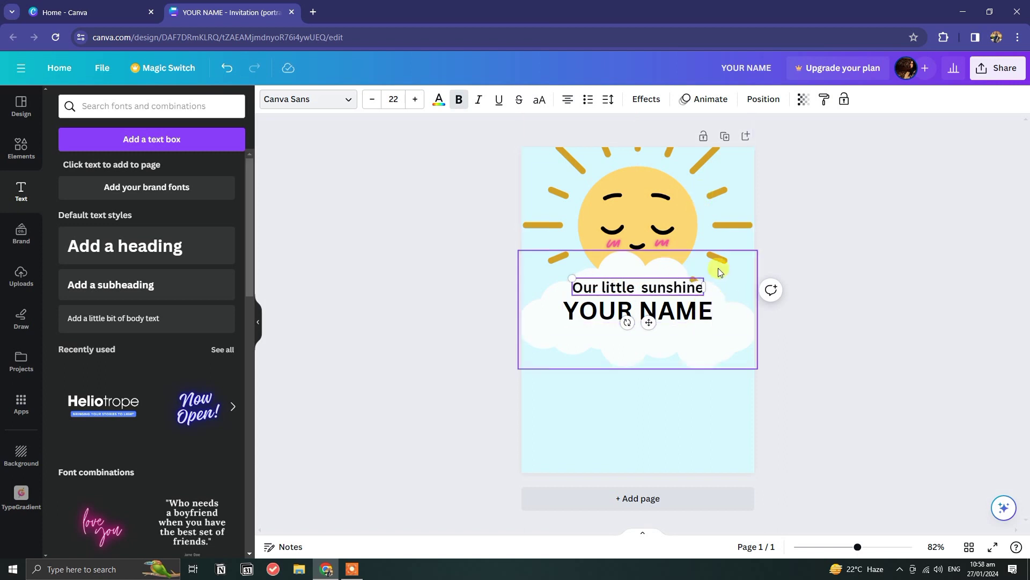
drag(649, 323, 650, 328)
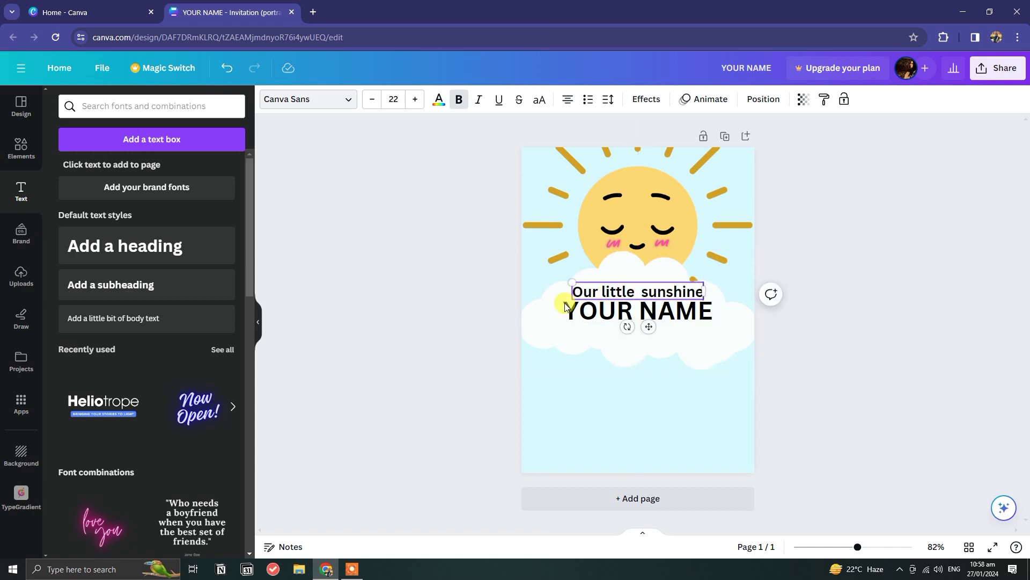
click(439, 331)
Duplicate the subheading below the YOUR NAME heading and change the copy's text to "is turning one"
click(638, 293)
drag(637, 293, 652, 360)
double_click(651, 330)
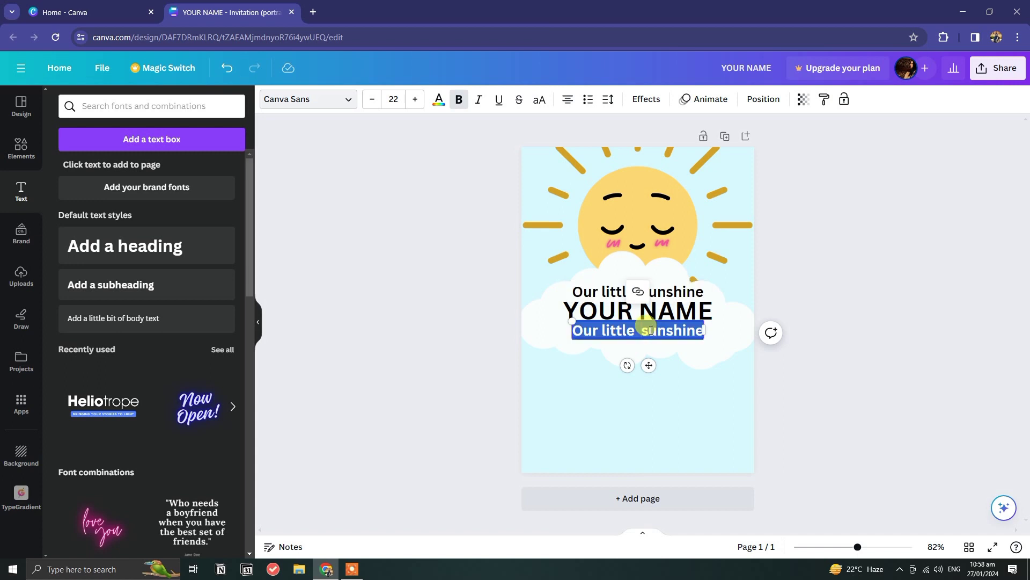
text(is turning one)
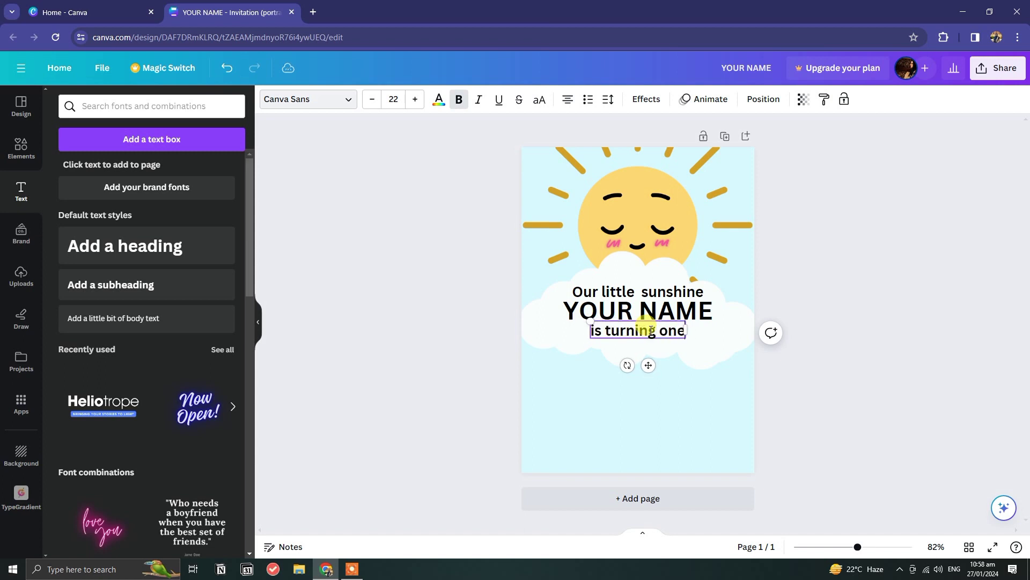
click(430, 283)
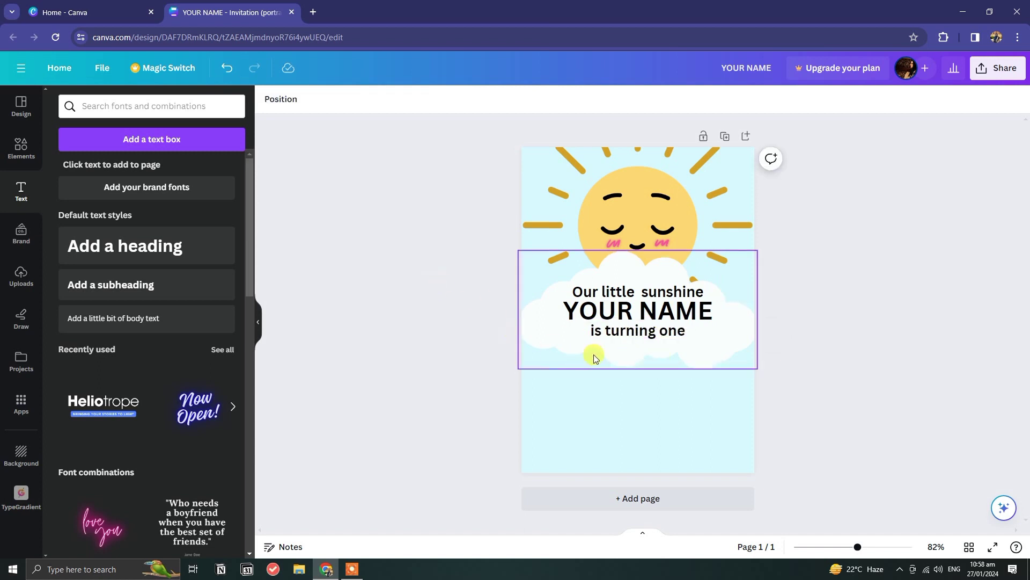
Select both subheading lines together and search the fonts for "script"
click(624, 293)
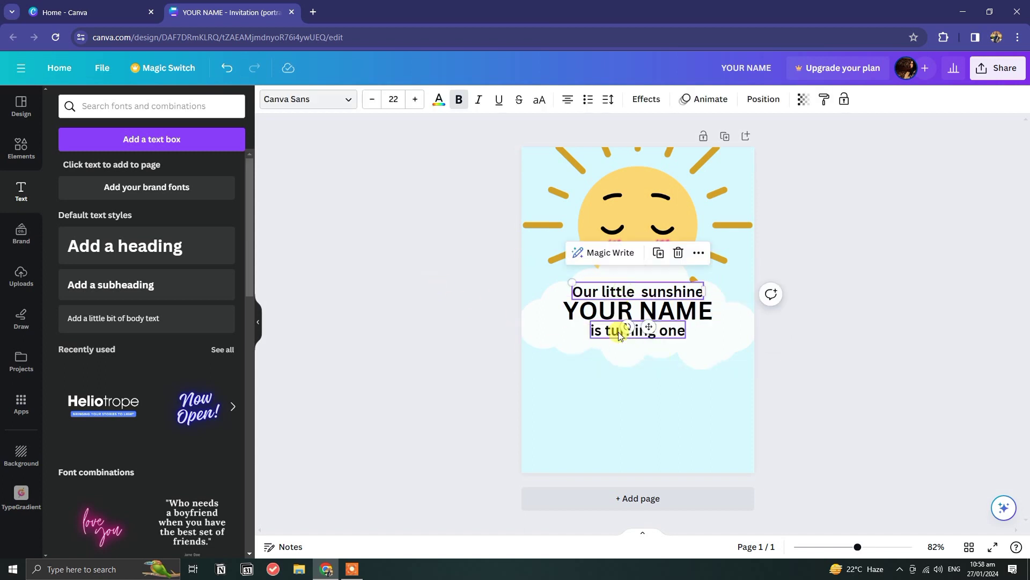
shift+click(659, 342)
click(309, 99)
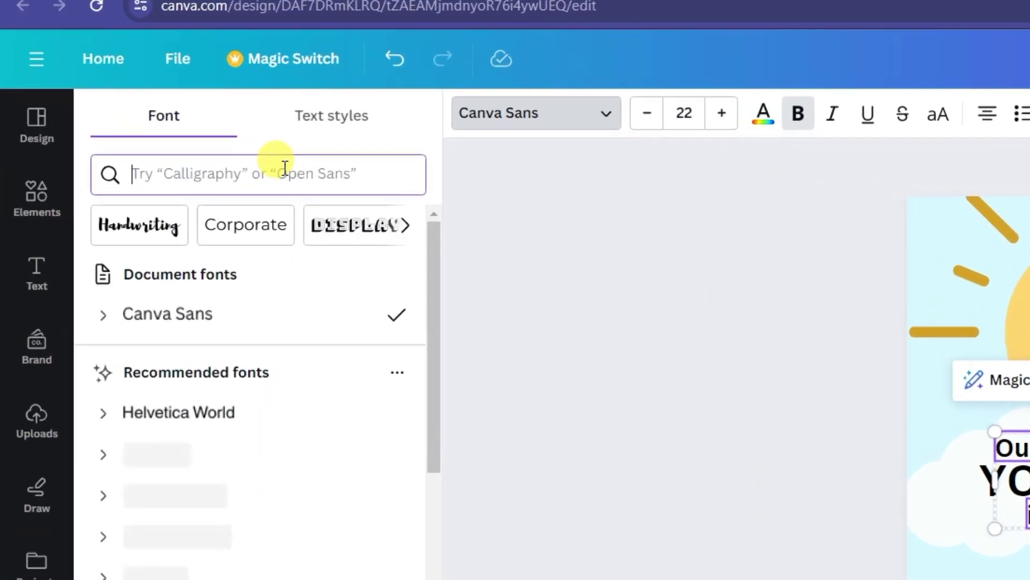
click(284, 170)
text(script)
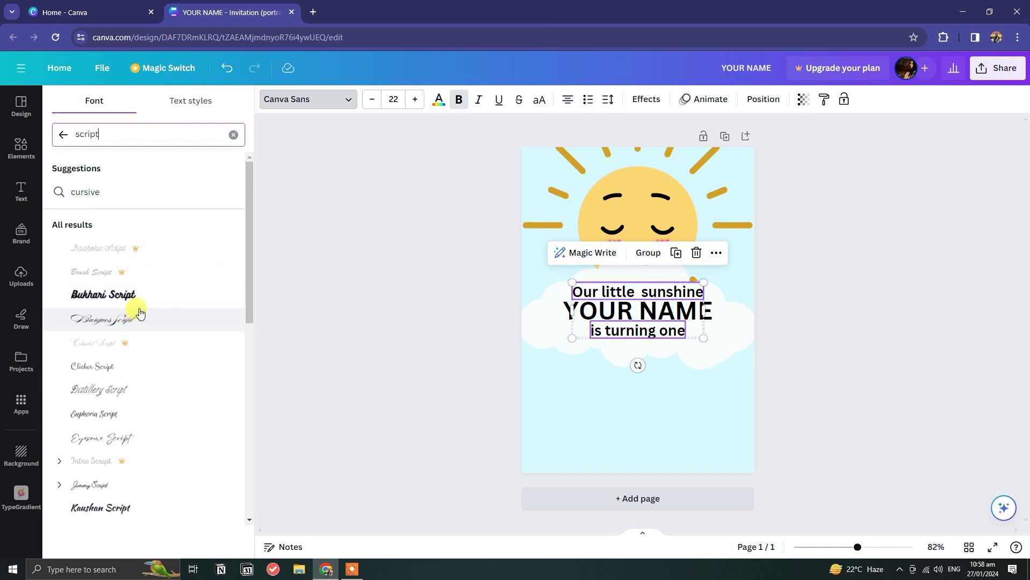
Try the Clicker, Euphoria, Kaushan, Playlist, Quotes and Pinyon Script fonts on the two subheading lines
click(158, 368)
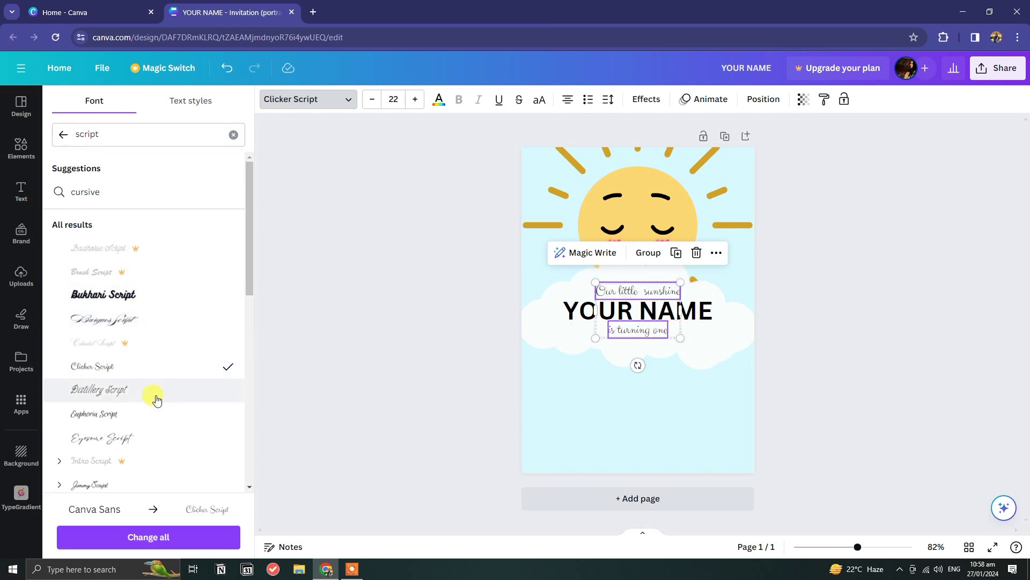
click(143, 411)
scroll(147, 411, down, 3)
scroll(146, 412, down, 1)
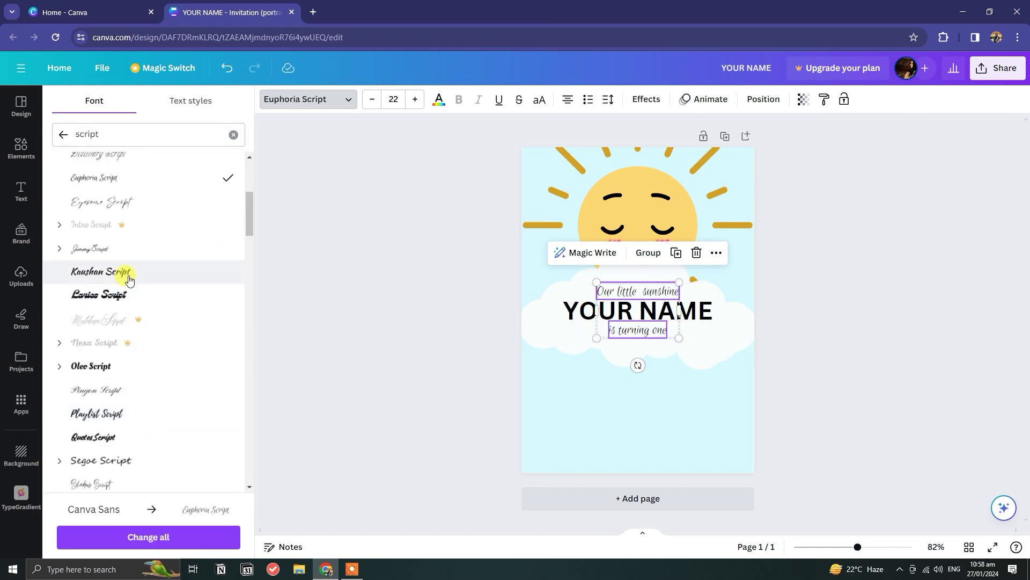
scroll(129, 279, down, 2)
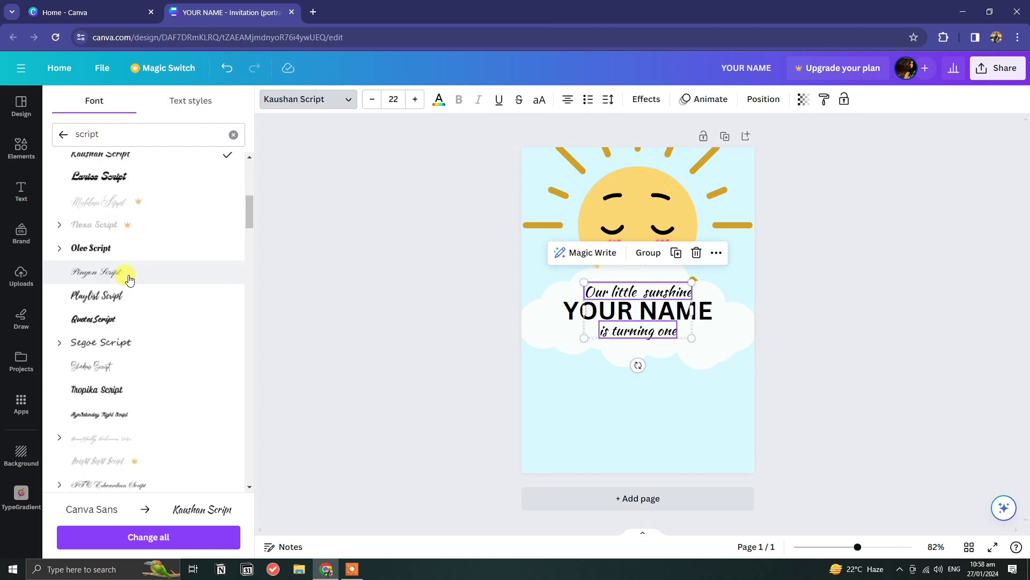
click(113, 297)
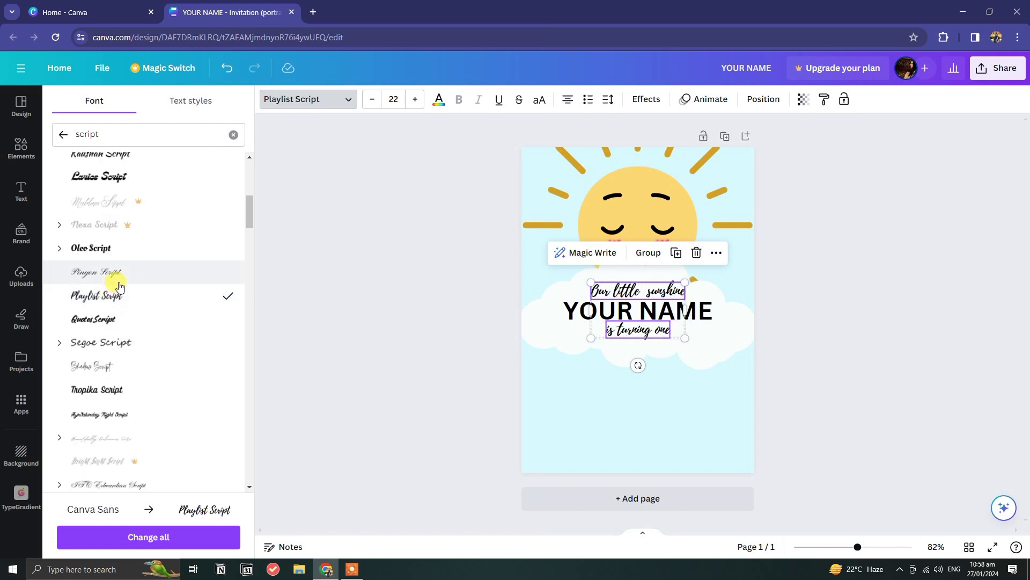
click(107, 319)
click(111, 284)
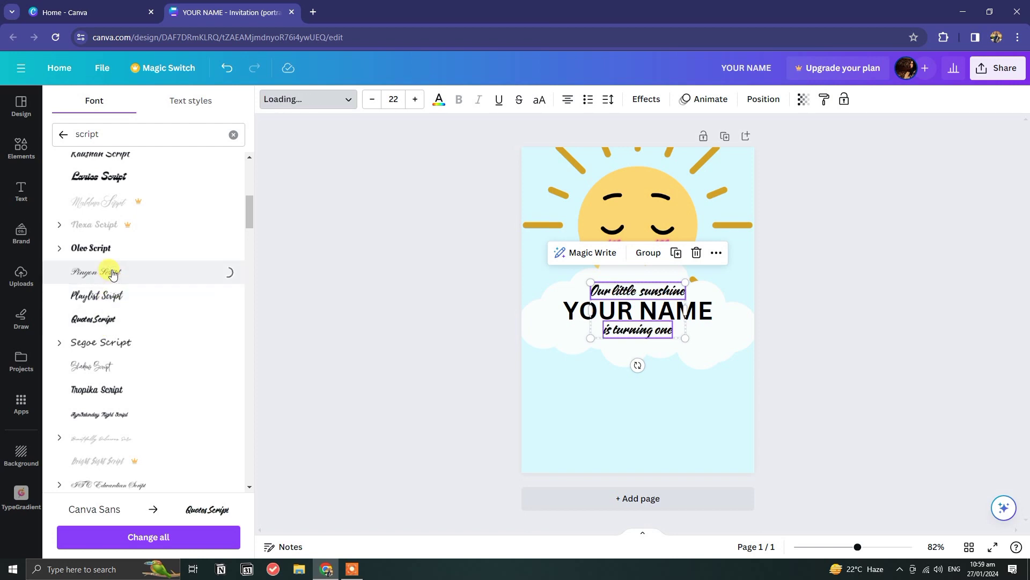
scroll(115, 290, down, 2)
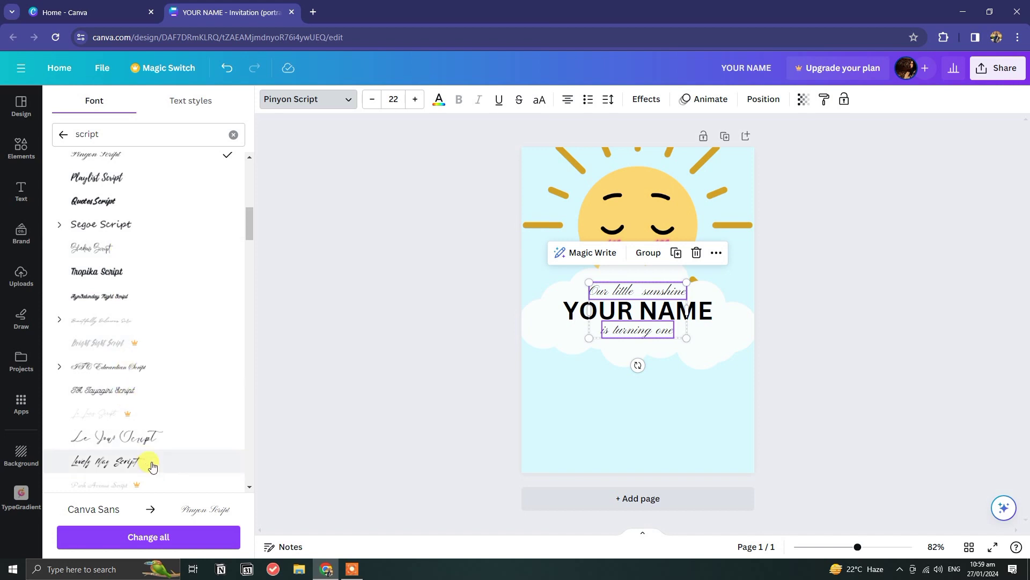
Set both subheading lines in Adam Script, enlarge them to size 26.1 and re-centre them around the heading
scroll(148, 375, down, 6)
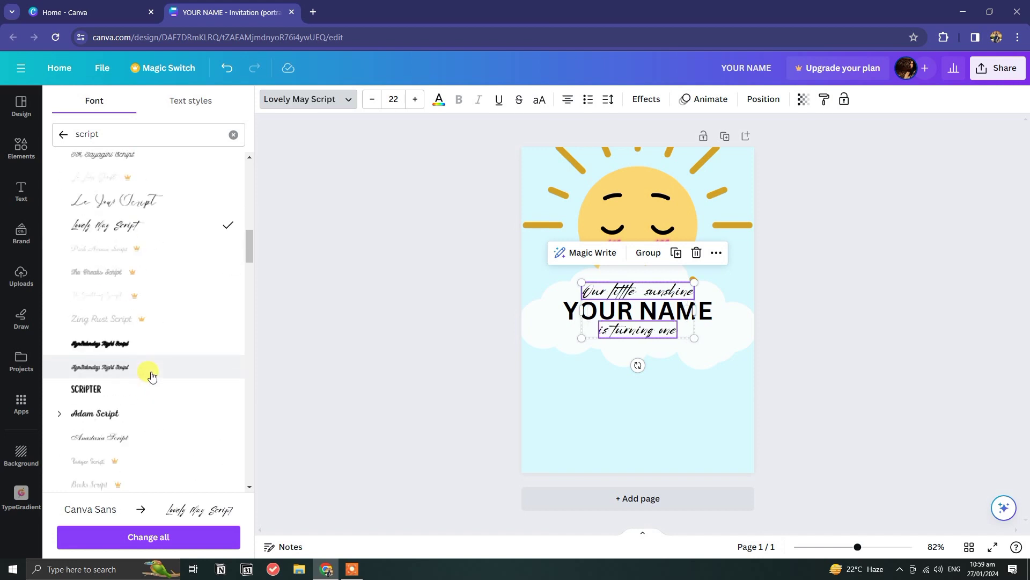
click(131, 270)
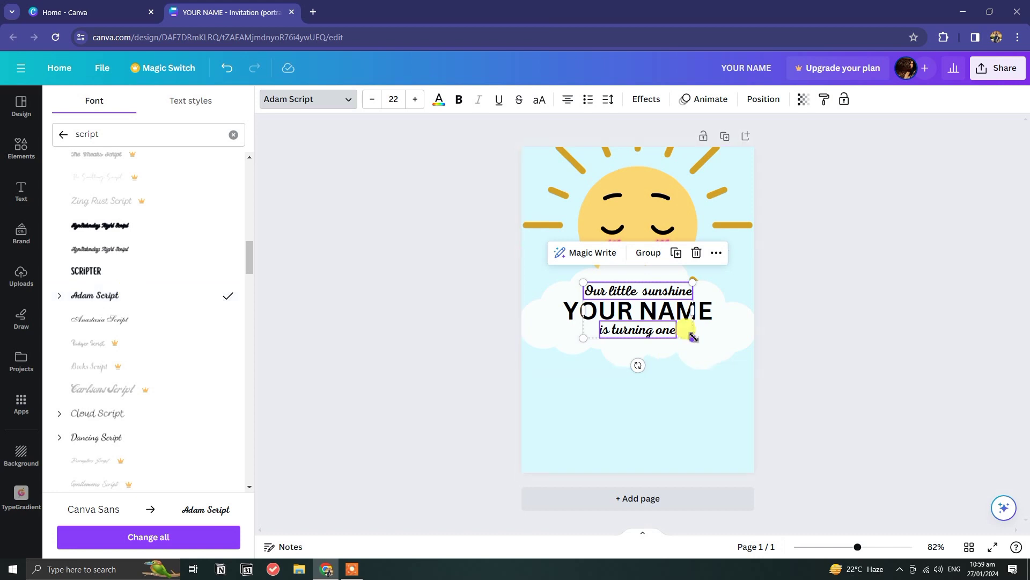
drag(696, 338, 714, 348)
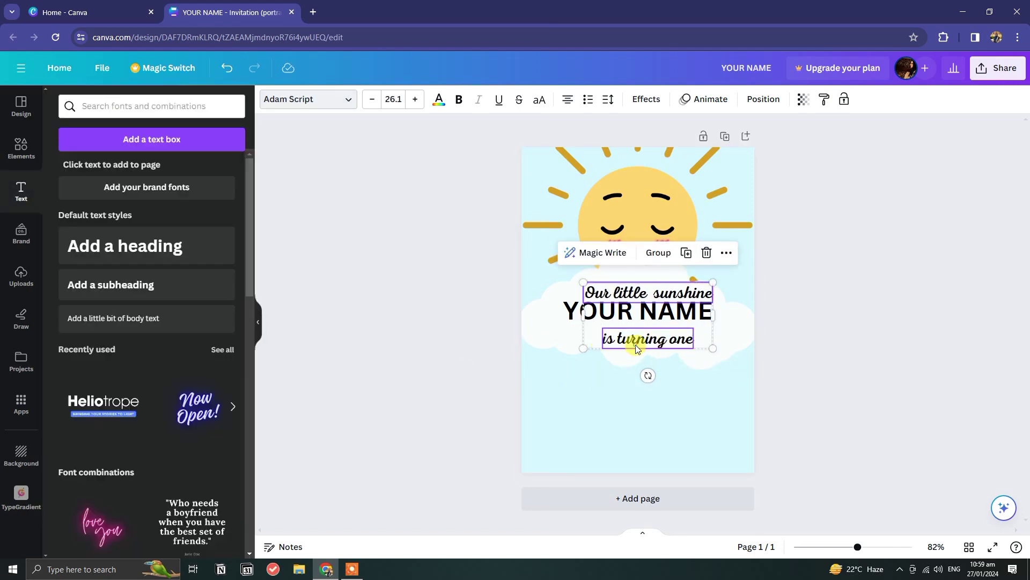
drag(638, 347, 627, 342)
Change the YOUR NAME heading's font to Hagrid Text and make it bold
click(639, 311)
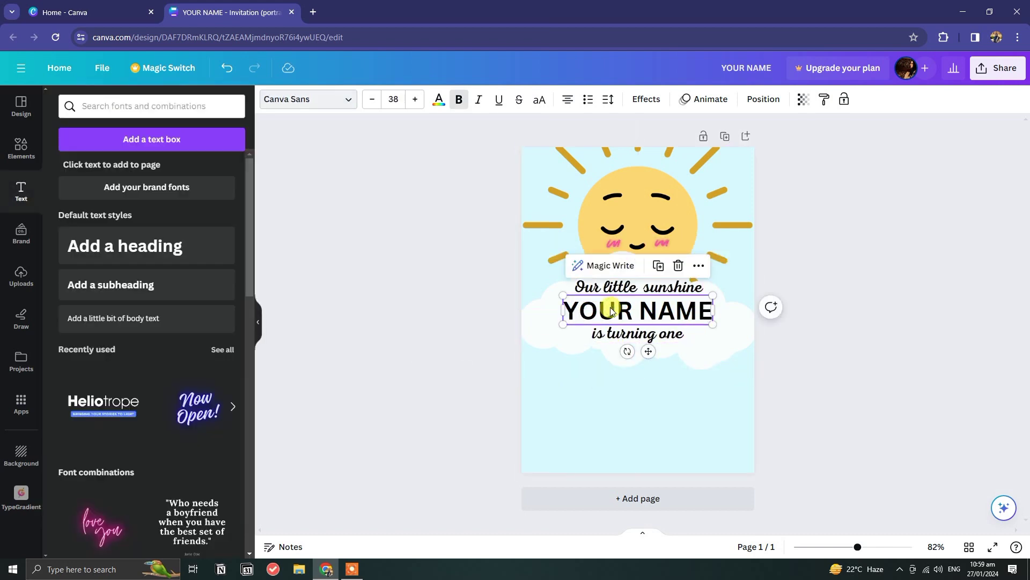
click(351, 101)
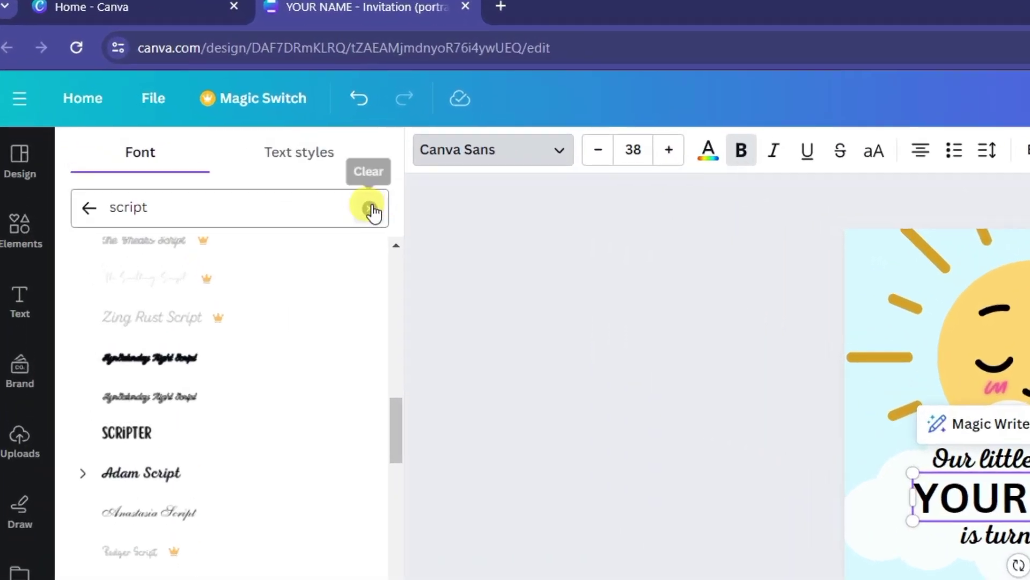
click(231, 135)
text(slab)
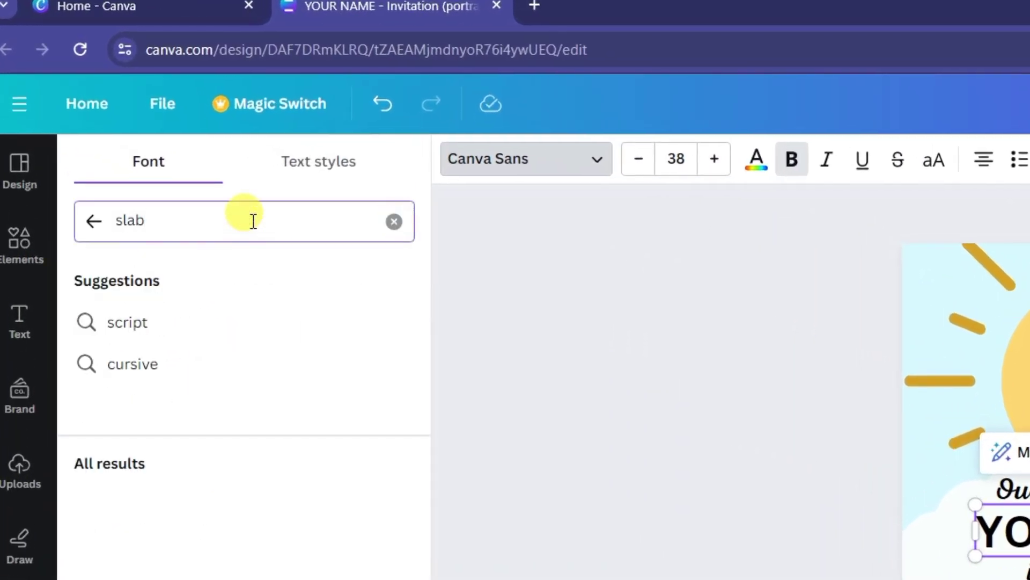
click(130, 395)
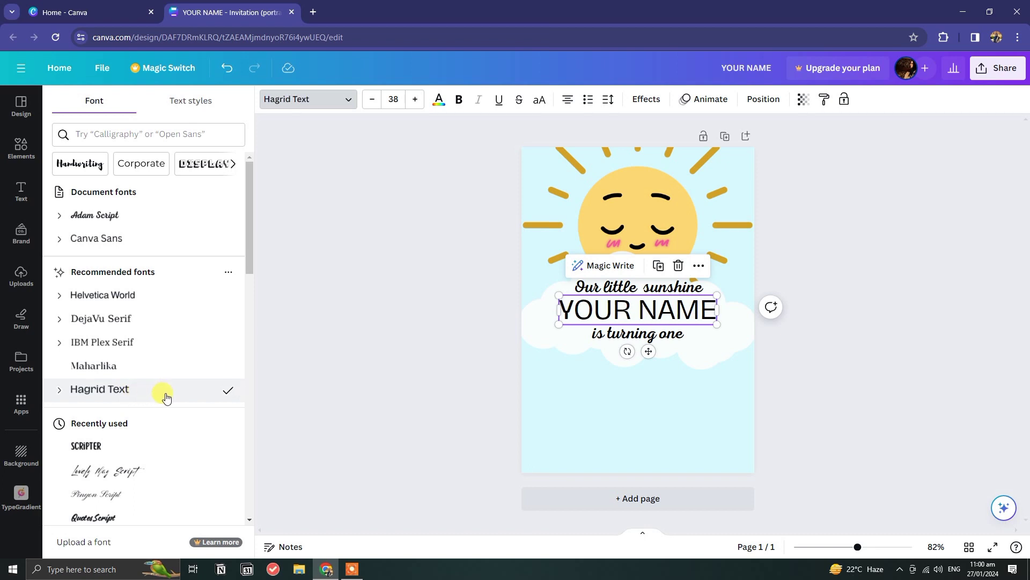
click(461, 101)
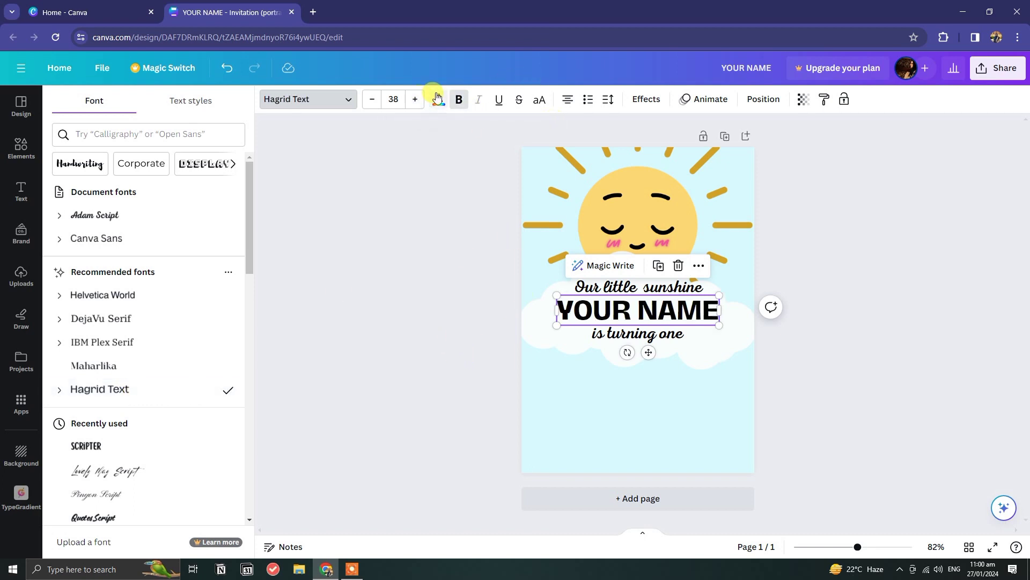
Colour the YOUR NAME heading bright blue with the custom colour #3DCDE8
click(437, 98)
click(153, 173)
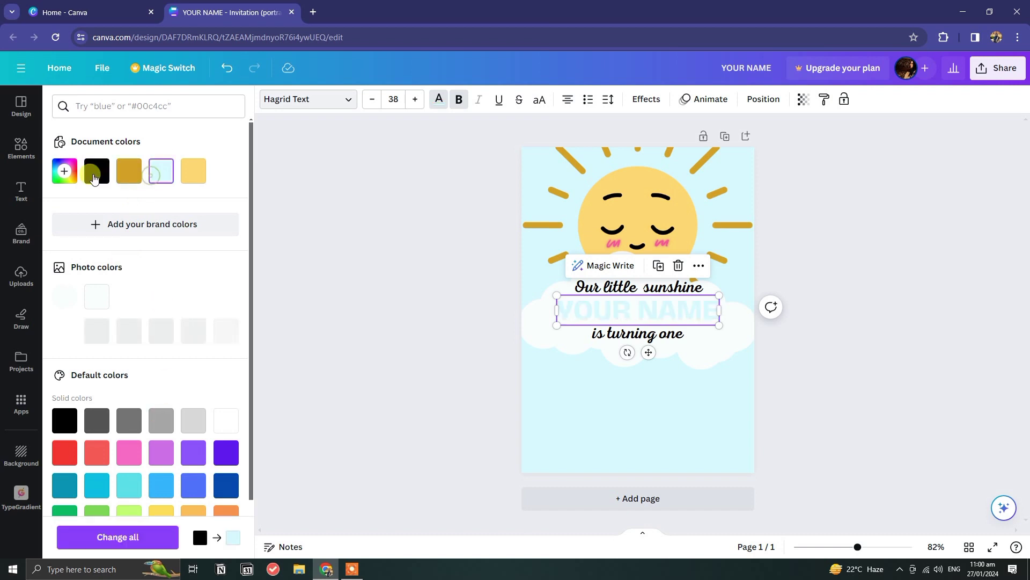
click(63, 171)
drag(82, 202, 183, 204)
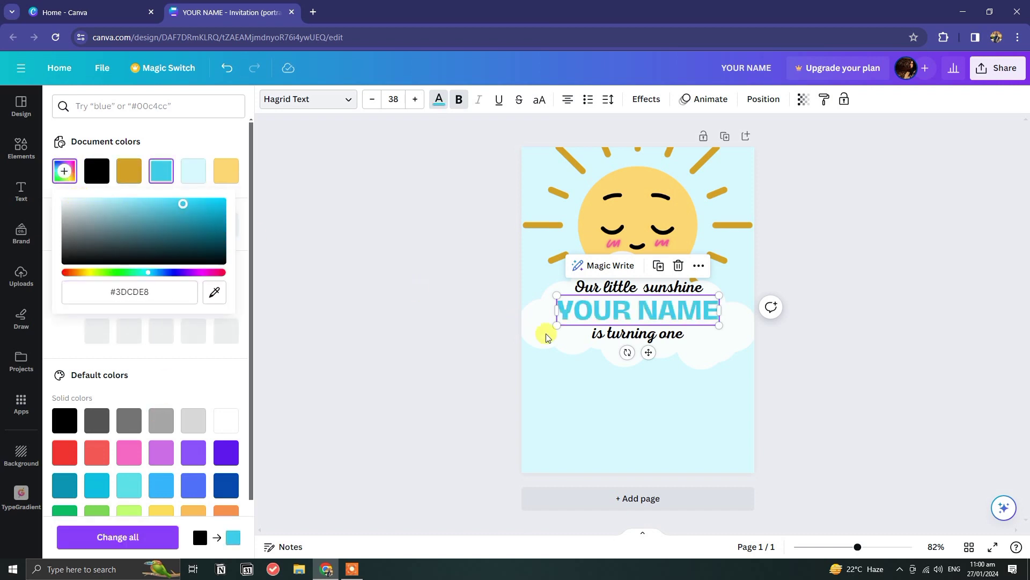
Move the YOUR NAME heading slightly lower on the cloud and adjust the two script lines around it, keeping them centred
drag(648, 352, 642, 344)
click(636, 285)
mouse_move(636, 285)
mouse_down()
mouse_move(636, 294)
mouse_move(636, 285)
mouse_up()
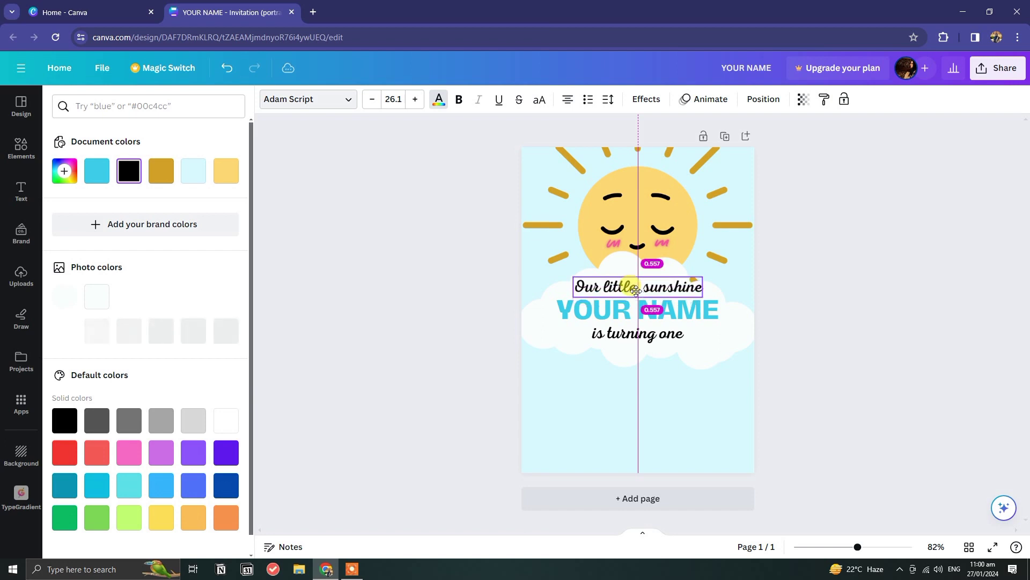
click(630, 334)
drag(631, 334, 629, 289)
click(626, 310)
click(622, 287)
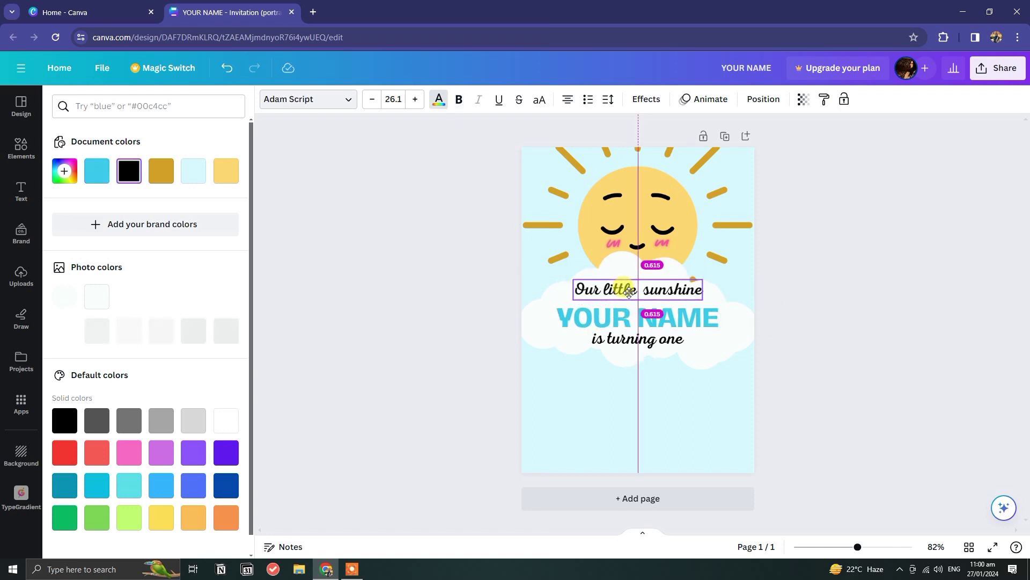
drag(631, 339, 635, 337)
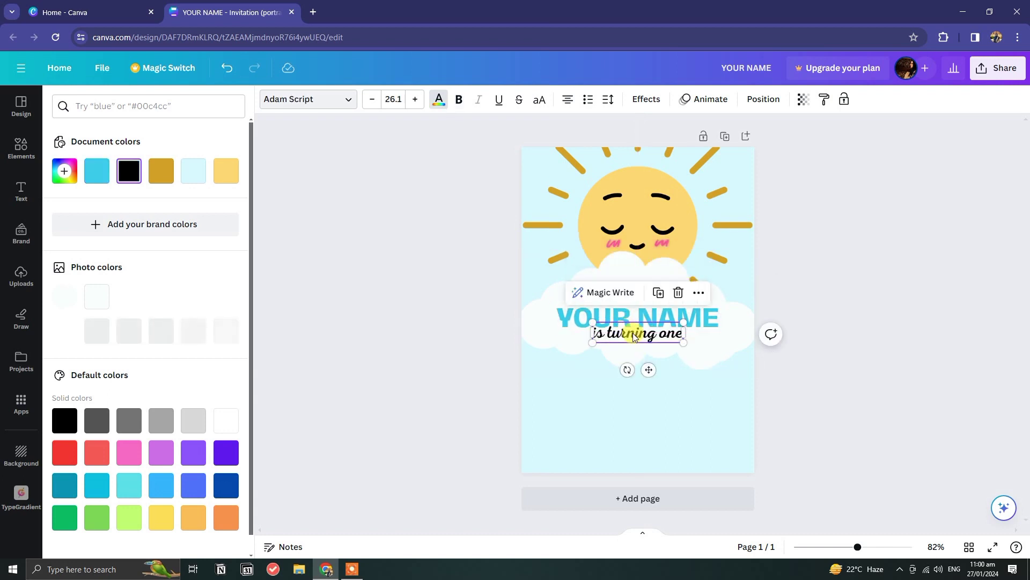
key(Escape)
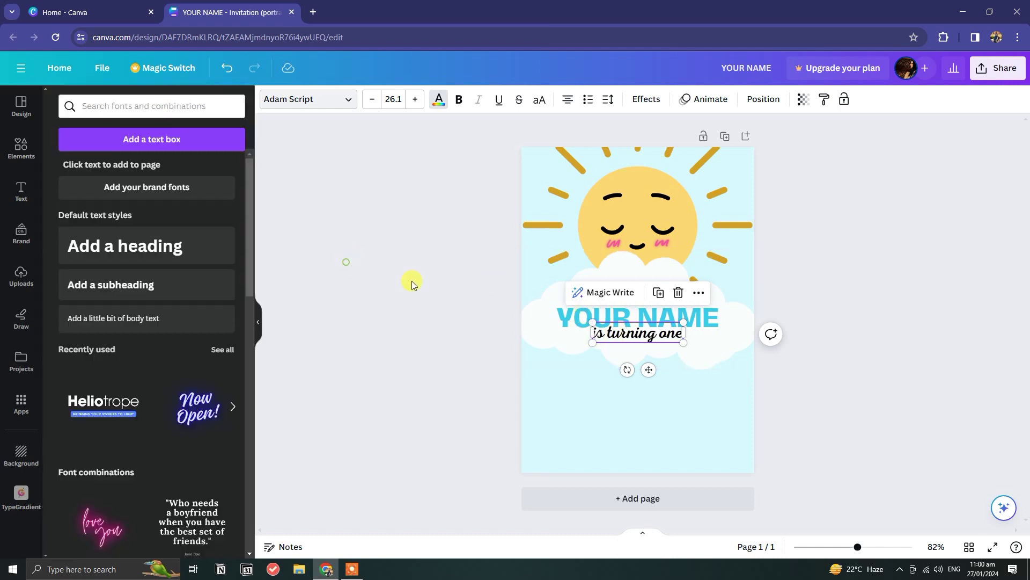
Colour the two script lines, "Our little sunshine" and "is turning one", dark gold to match the sun's rays
click(601, 290)
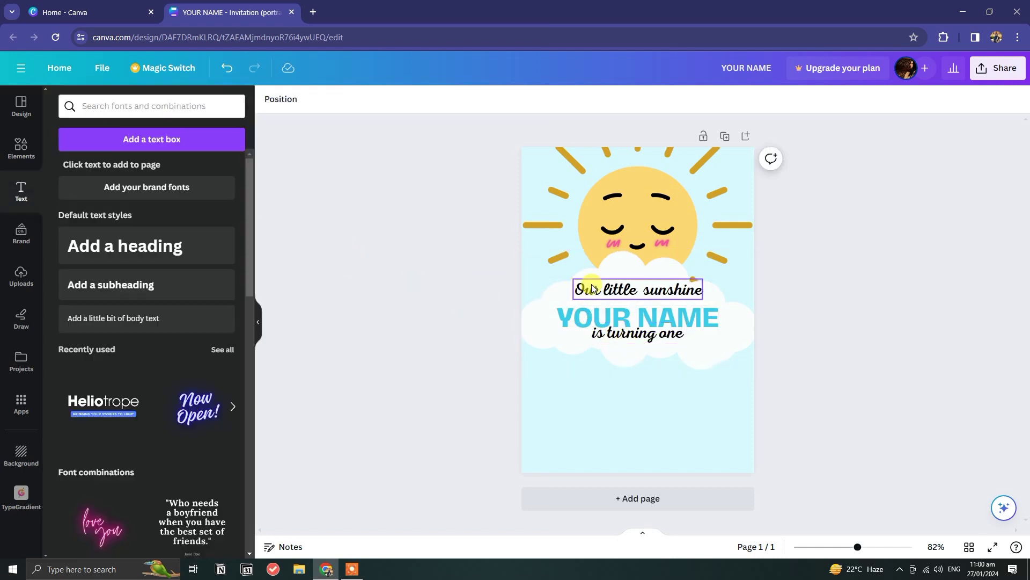
shift+click(601, 331)
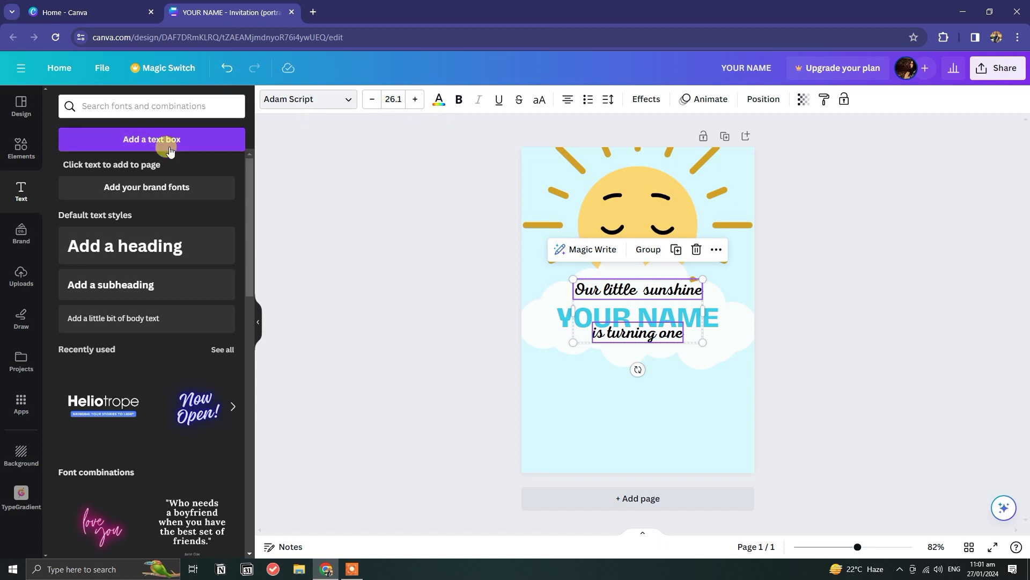
click(439, 99)
click(226, 173)
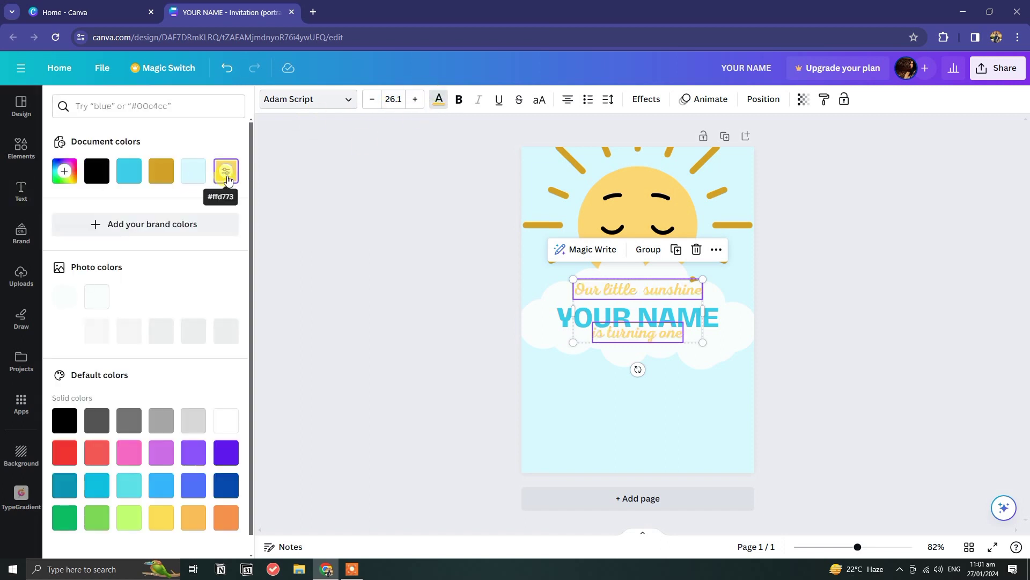
click(161, 171)
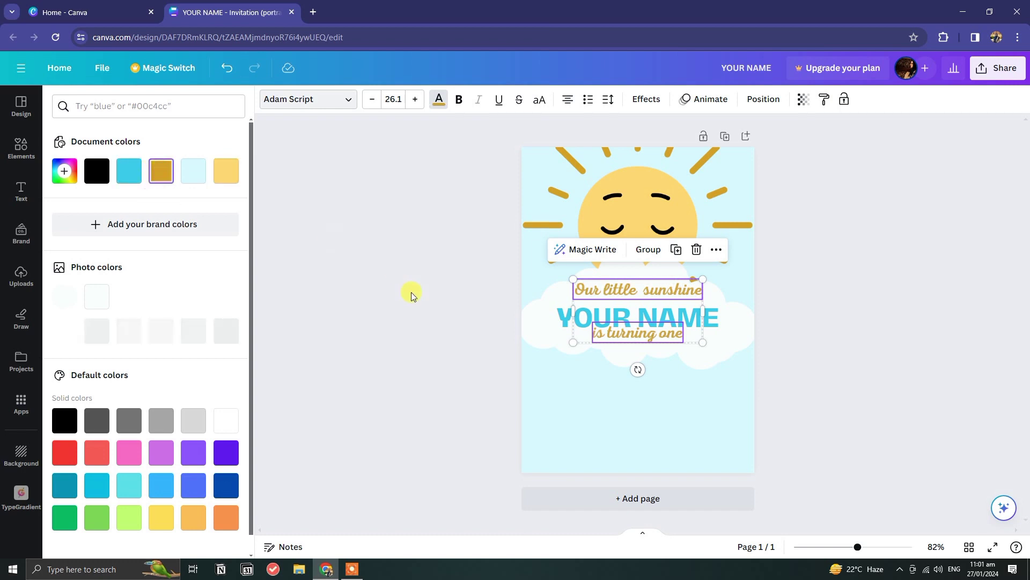
click(459, 328)
Raise the YOUR NAME heading slightly, space the three text lines evenly vertically and shift them up a little together
drag(652, 319, 655, 312)
shift+click(621, 290)
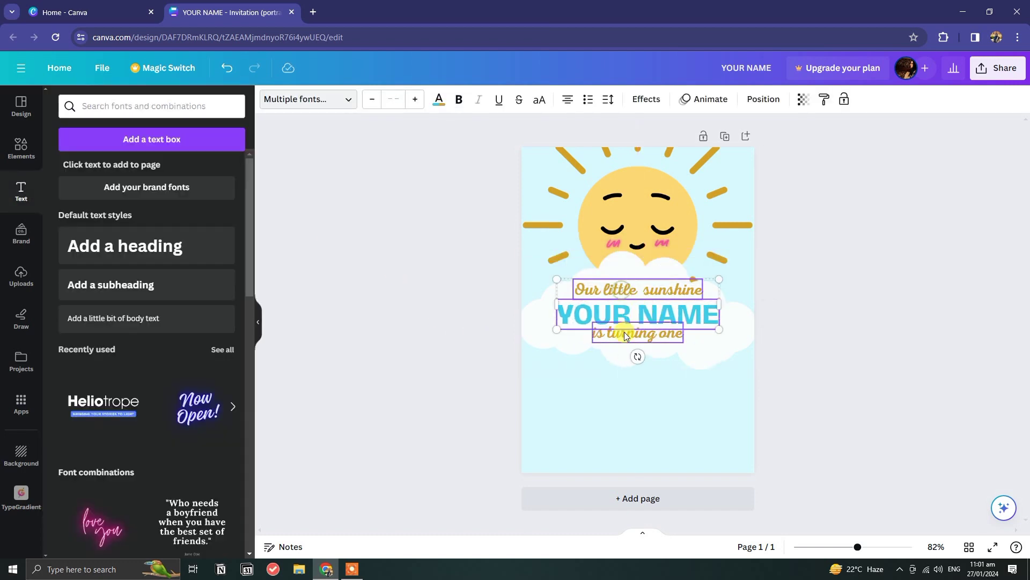
shift+click(624, 332)
click(763, 99)
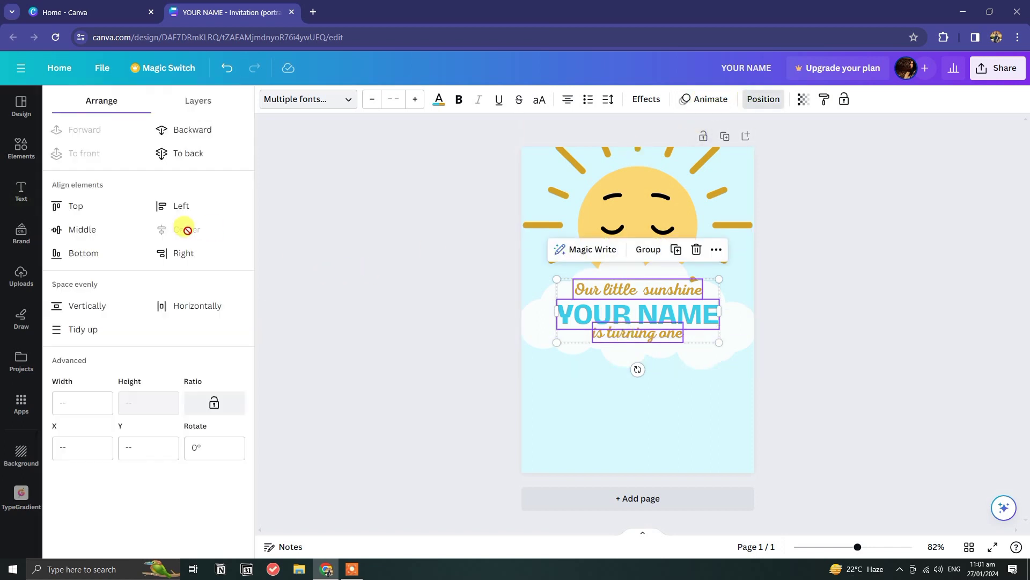
click(85, 305)
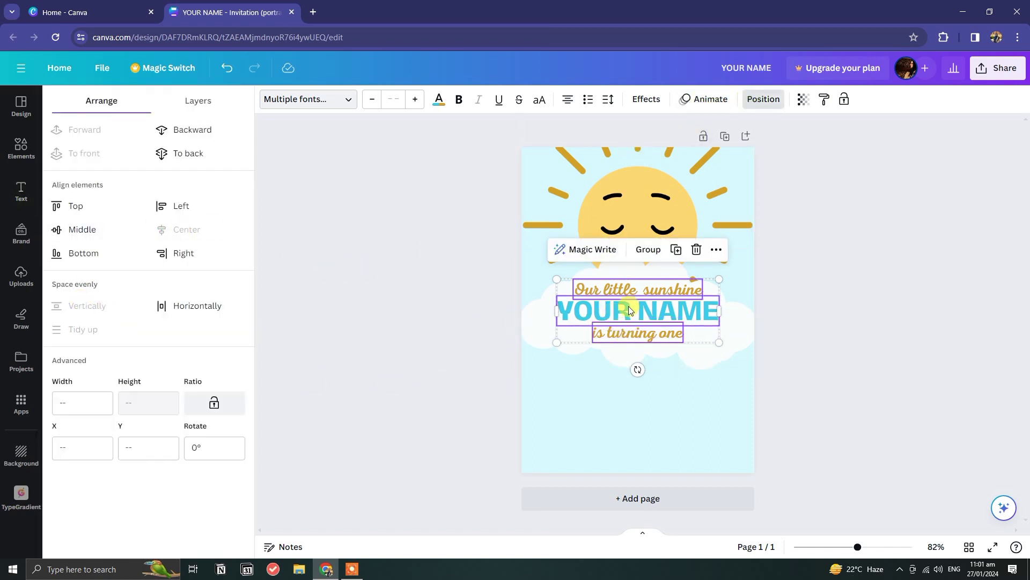
drag(633, 308, 633, 304)
click(421, 353)
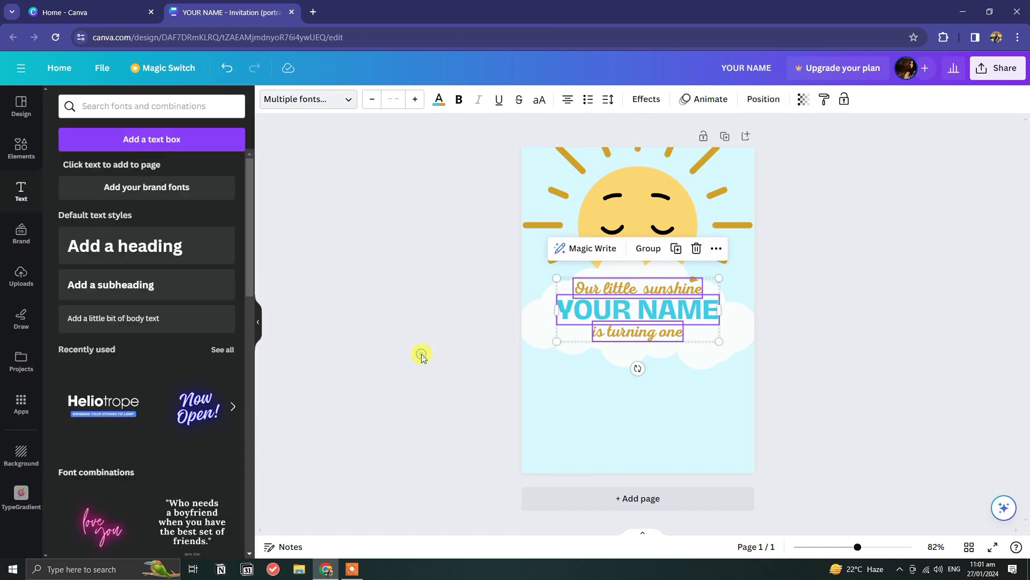
Enlarge both script lines around the YOUR NAME heading by 4 points
click(646, 333)
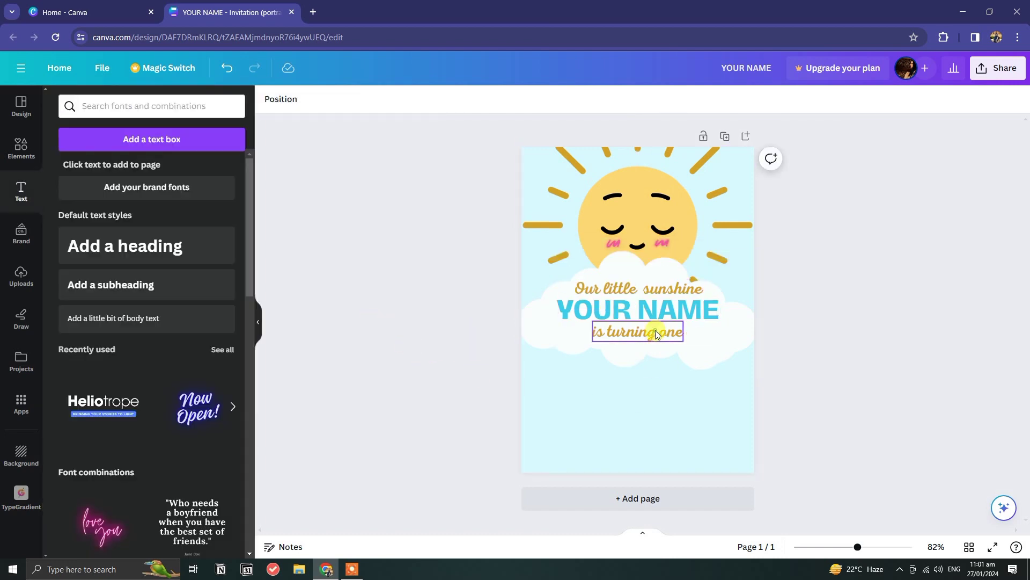
shift+click(649, 294)
click(416, 99)
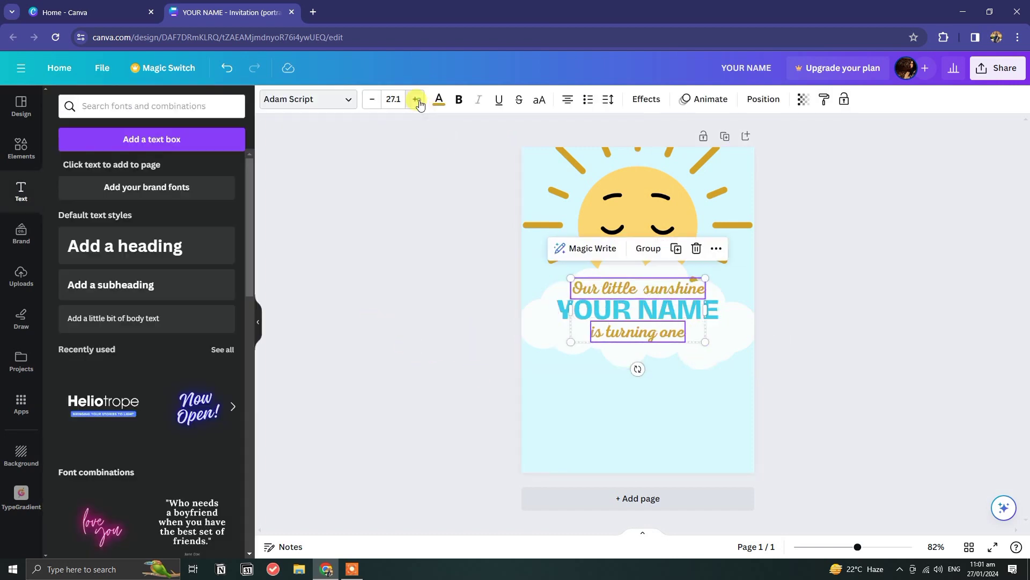
click(416, 99)
click(416, 99)
click(416, 99)
click(437, 322)
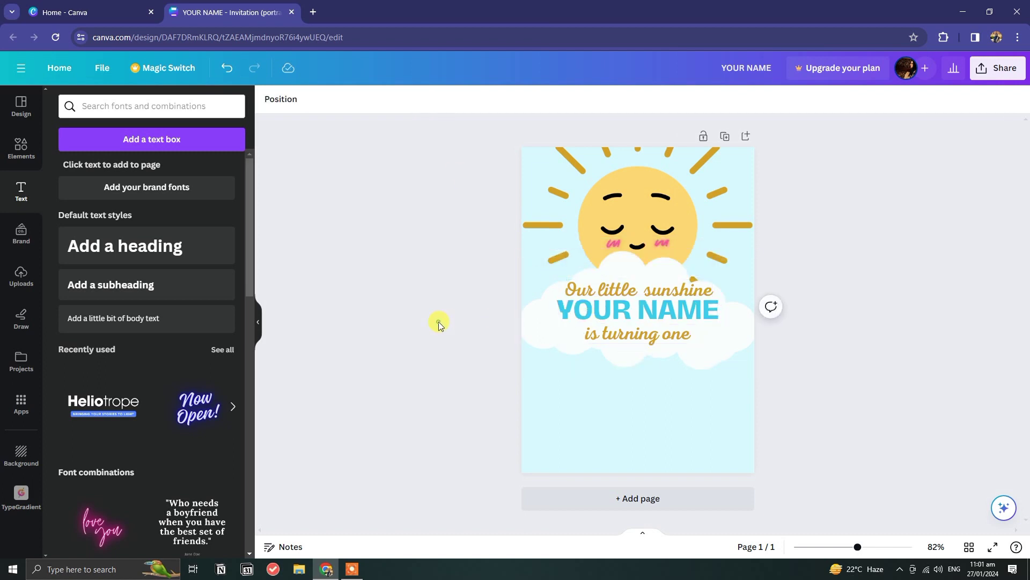
Change the YOUR NAME heading's font to Aileron
click(594, 311)
click(322, 99)
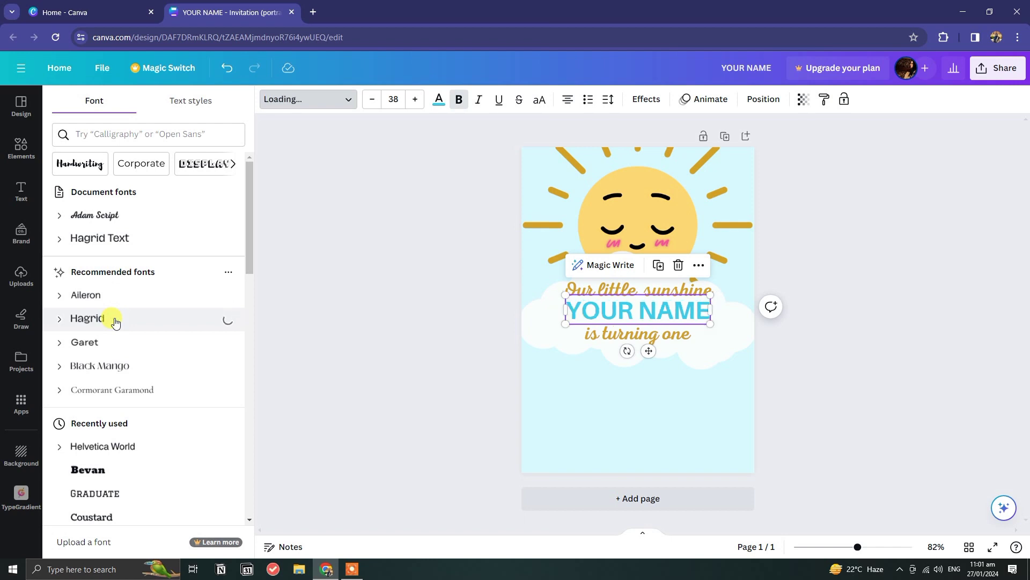
click(119, 294)
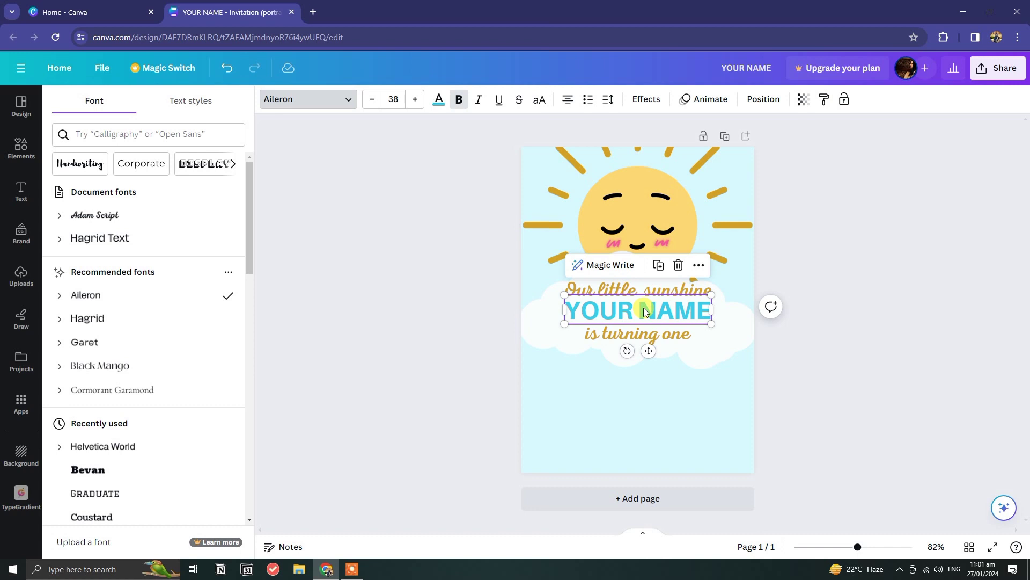
click(426, 350)
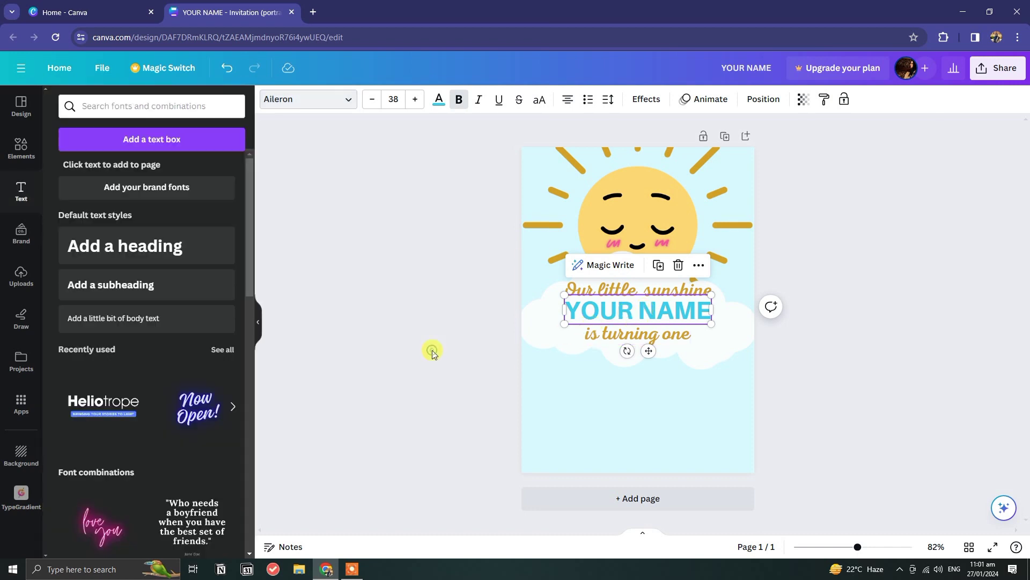
Space the three text lines evenly vertically, enlarge them slightly together and move them up a little on the cloud
click(641, 342)
shift+click(638, 313)
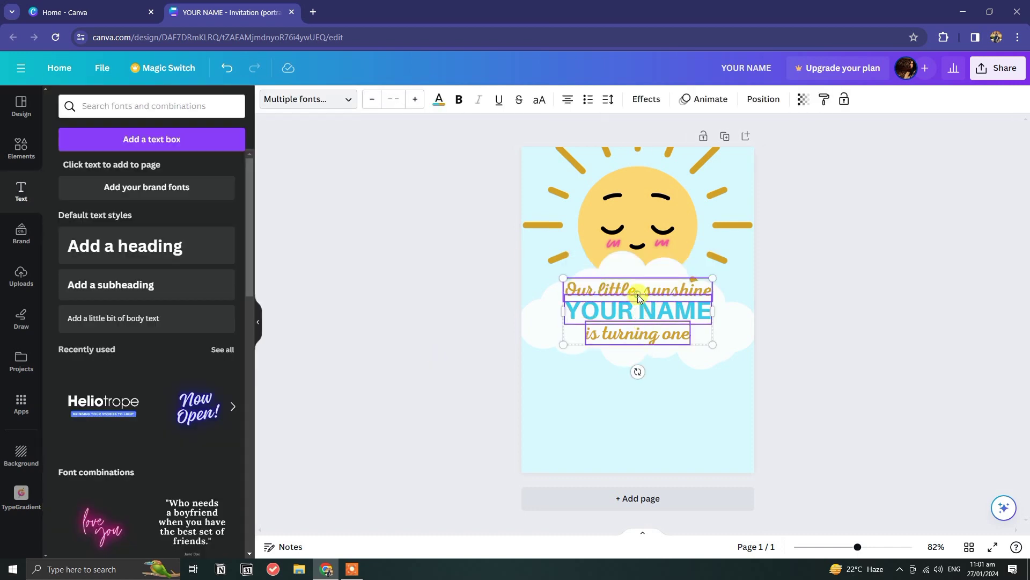
shift+click(638, 294)
click(763, 99)
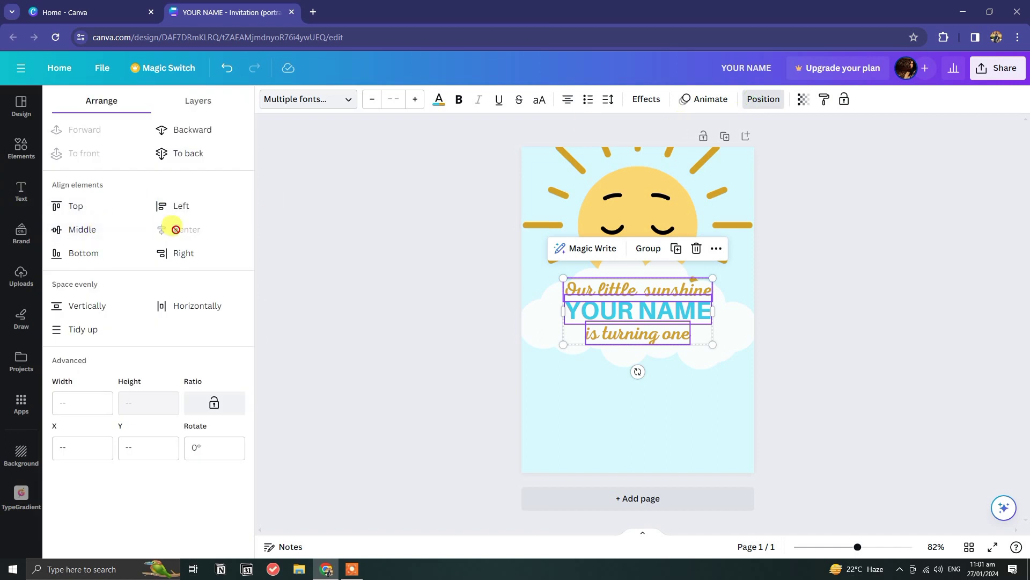
click(101, 306)
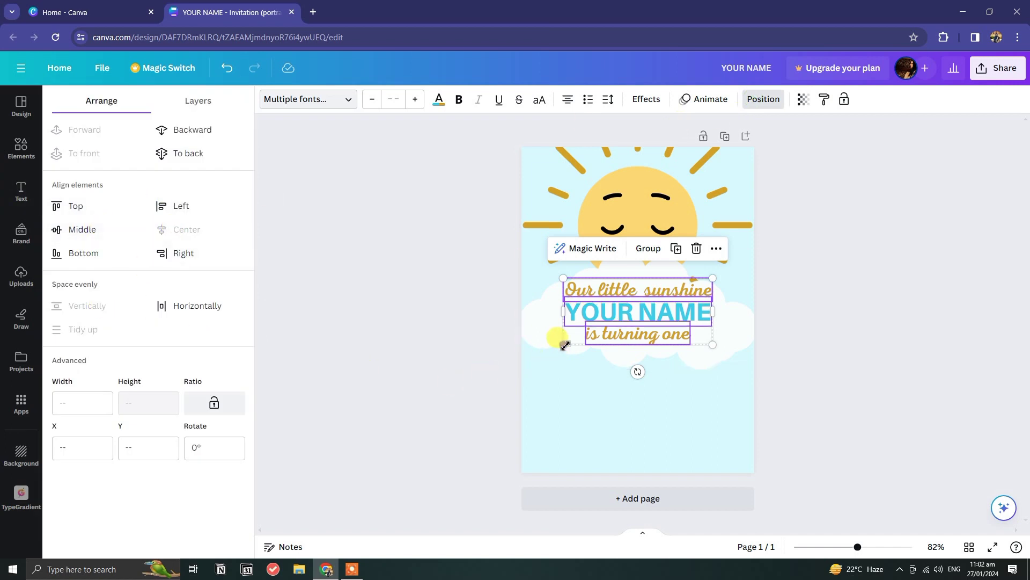
drag(561, 346, 556, 348)
drag(647, 314, 650, 310)
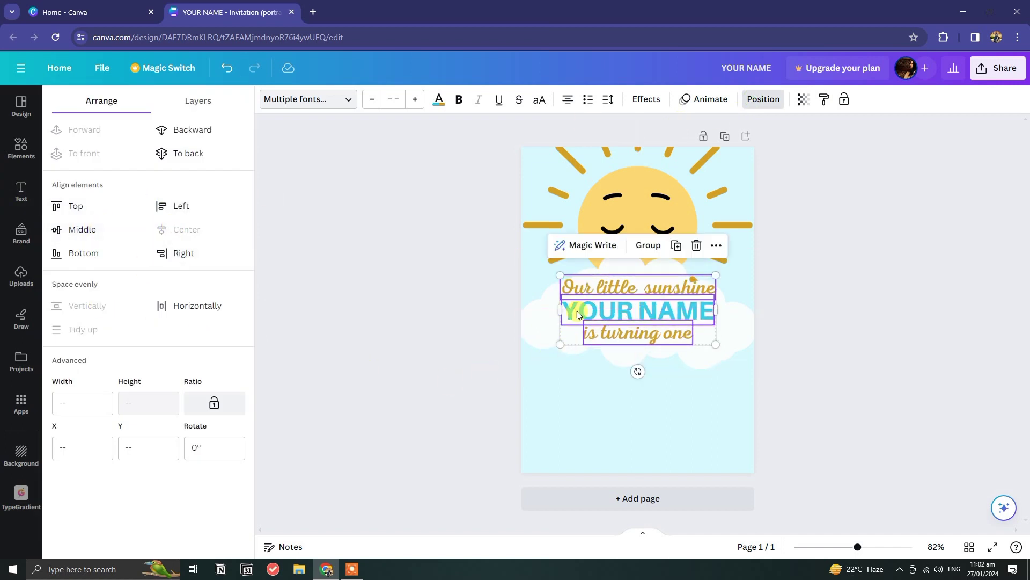
click(398, 314)
click(398, 313)
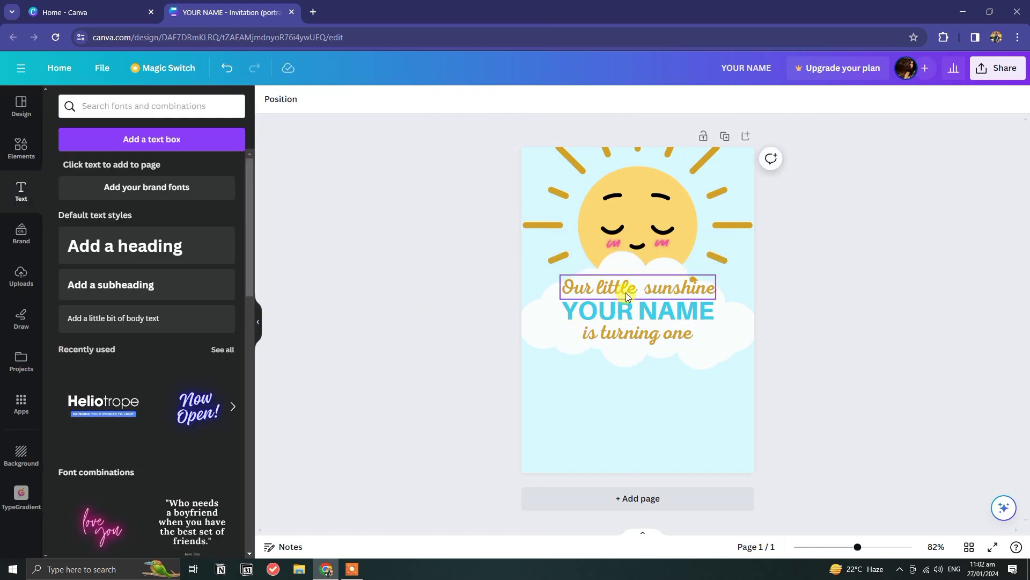
Enlarge the white cloud slightly, keeping it centred behind the text
click(700, 350)
drag(758, 370, 721, 349)
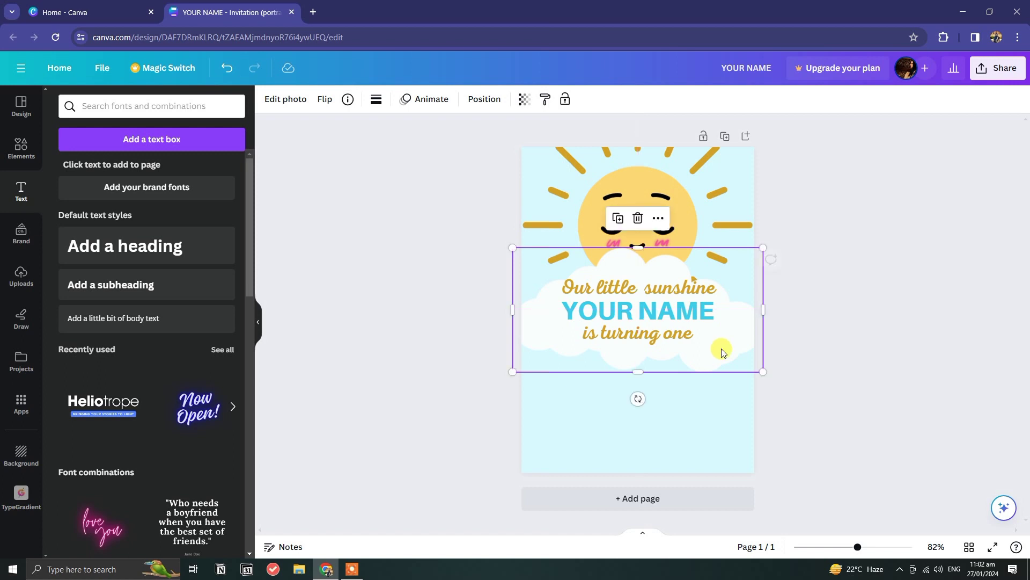
click(395, 278)
Move all three text lines slightly down together on the enlarged cloud
click(582, 290)
shift+click(584, 310)
shift+click(590, 329)
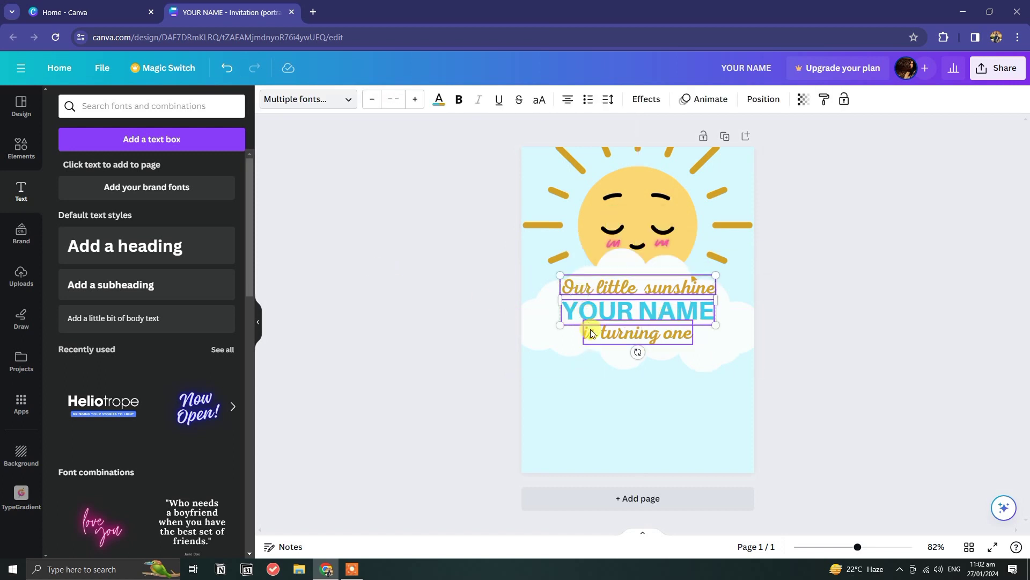
drag(620, 311, 621, 315)
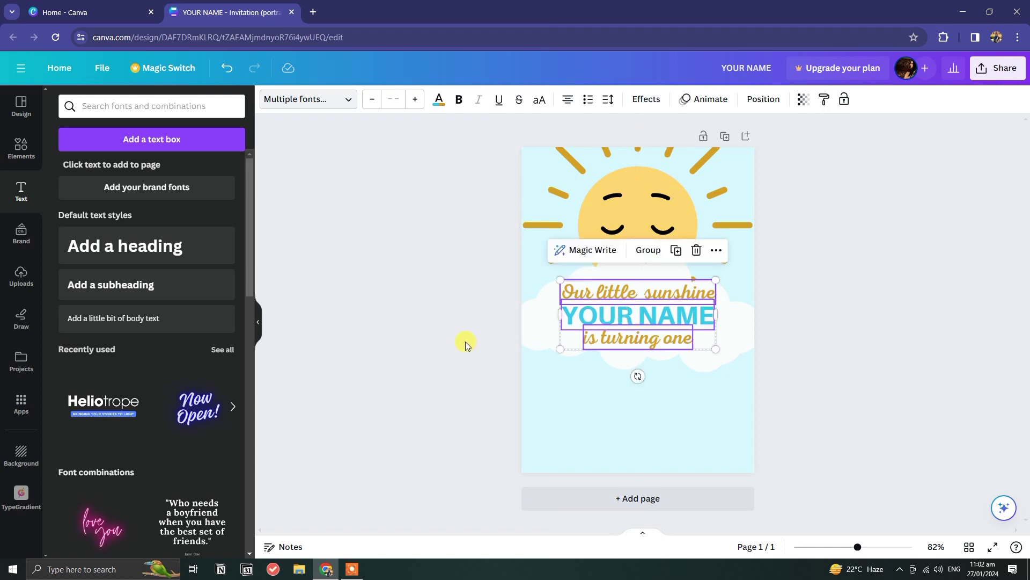
click(461, 341)
Search the elements for "heart" and look through the graphics for a suitable one
click(81, 106)
text(face)
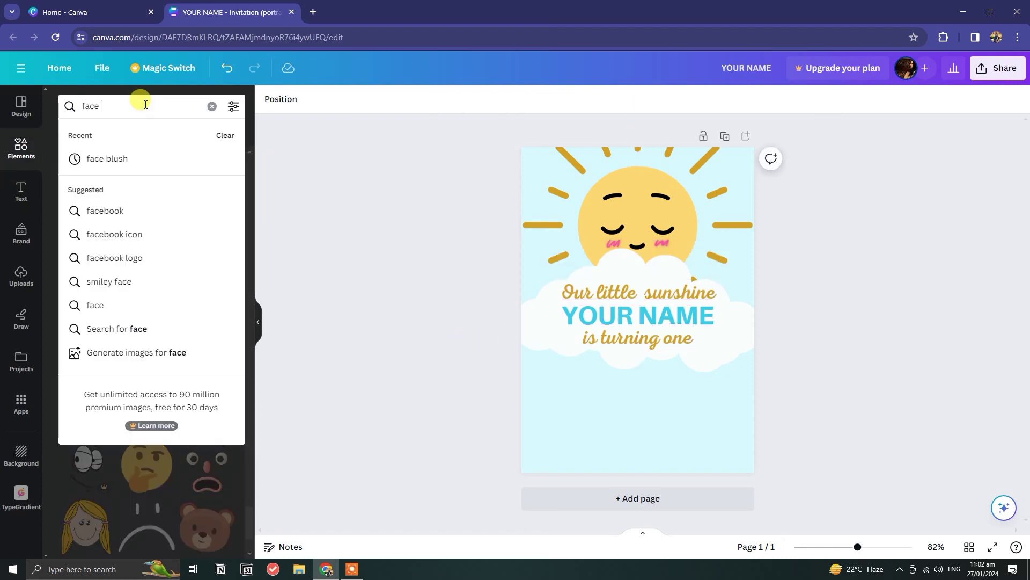
click(212, 107)
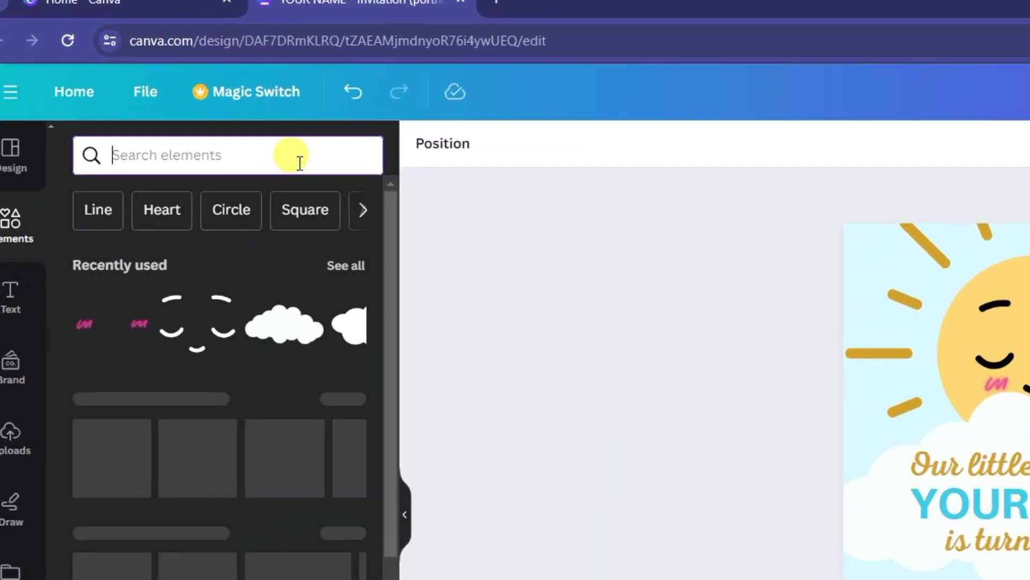
text(heart)
key(Return)
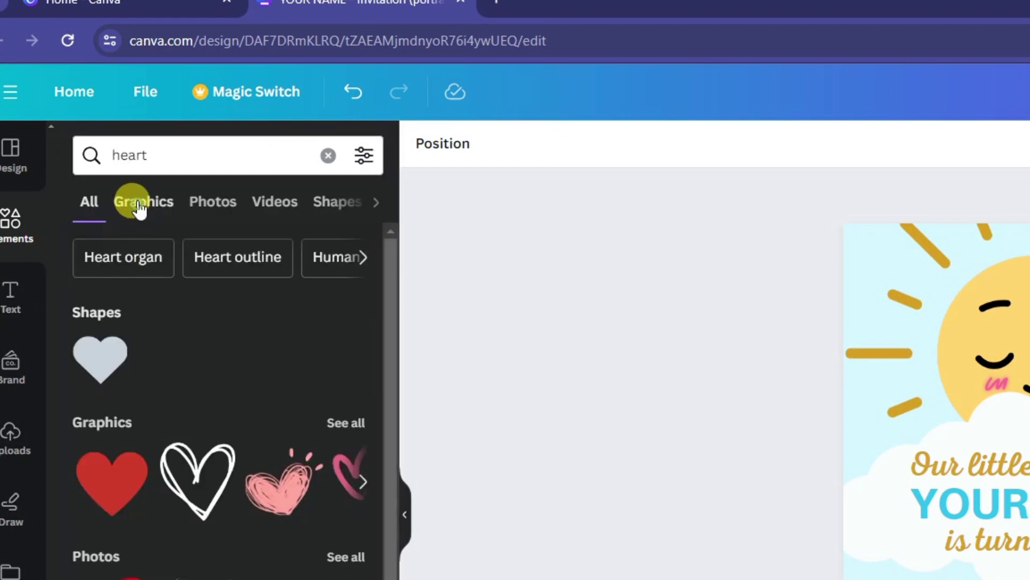
click(138, 208)
scroll(210, 432, down, 5)
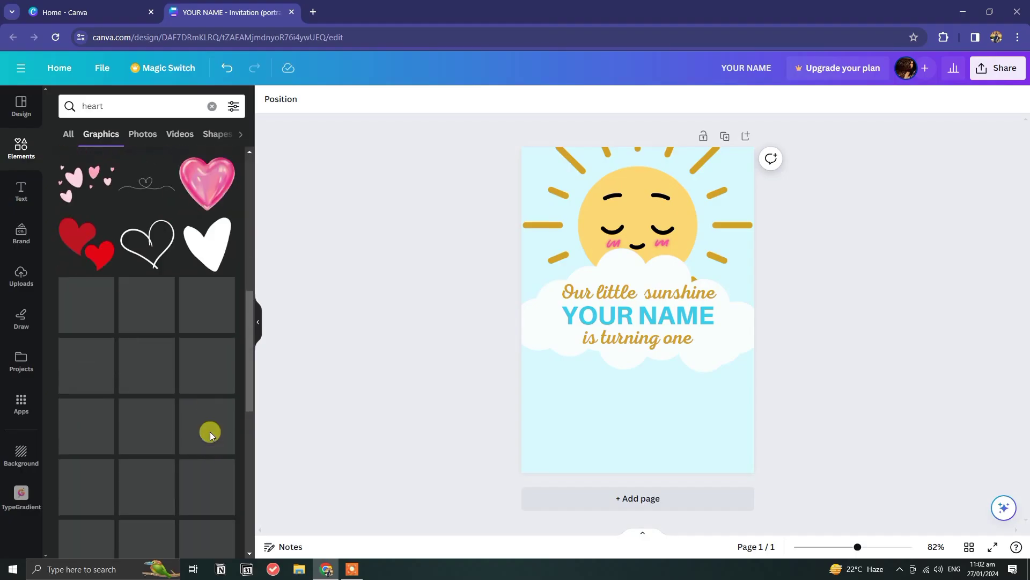
scroll(210, 432, down, 10)
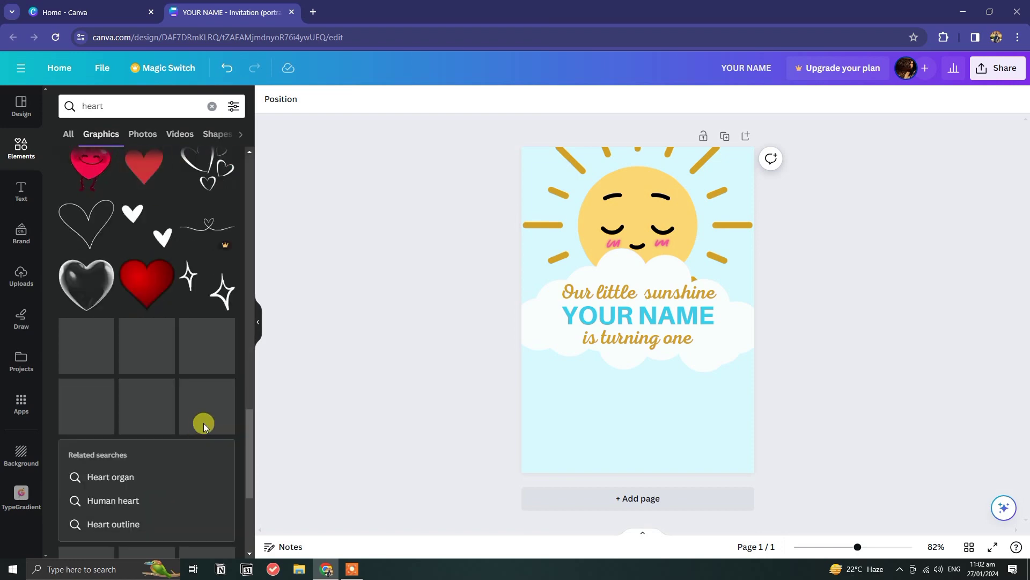
Refine the graphics search to "heart golden" and look through the golden hearts
click(111, 116)
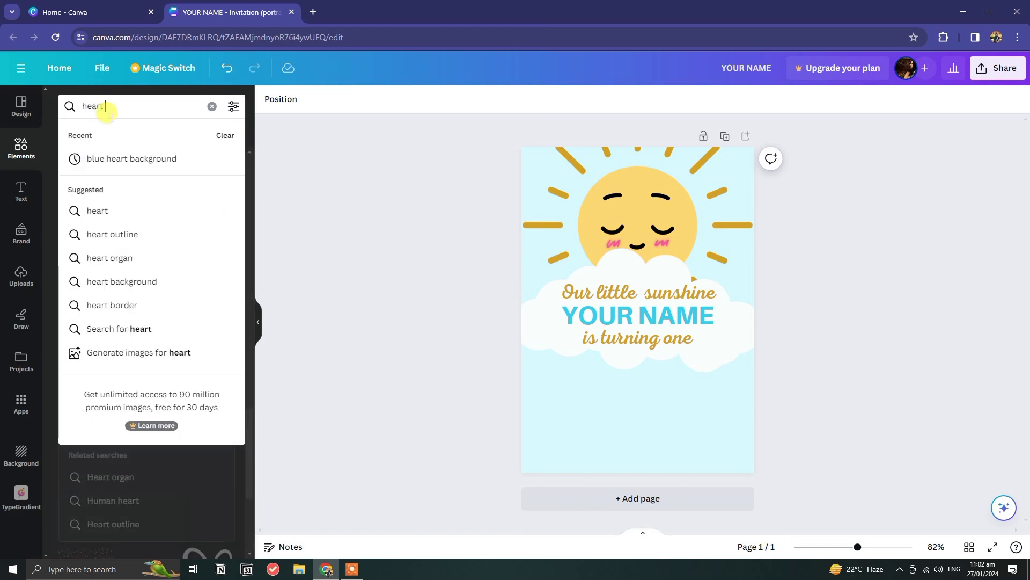
text(golden)
key(Return)
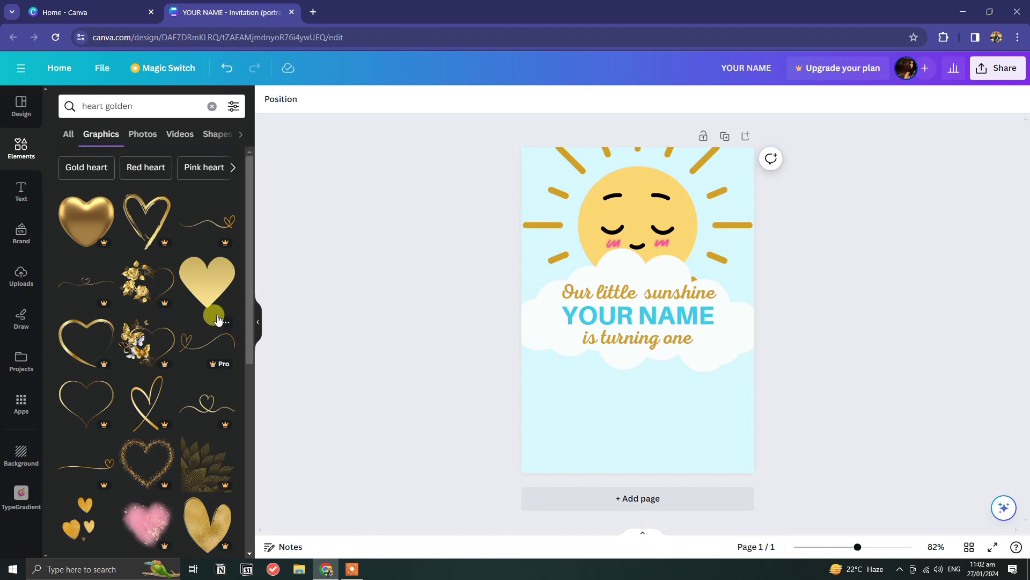
scroll(217, 320, down, 10)
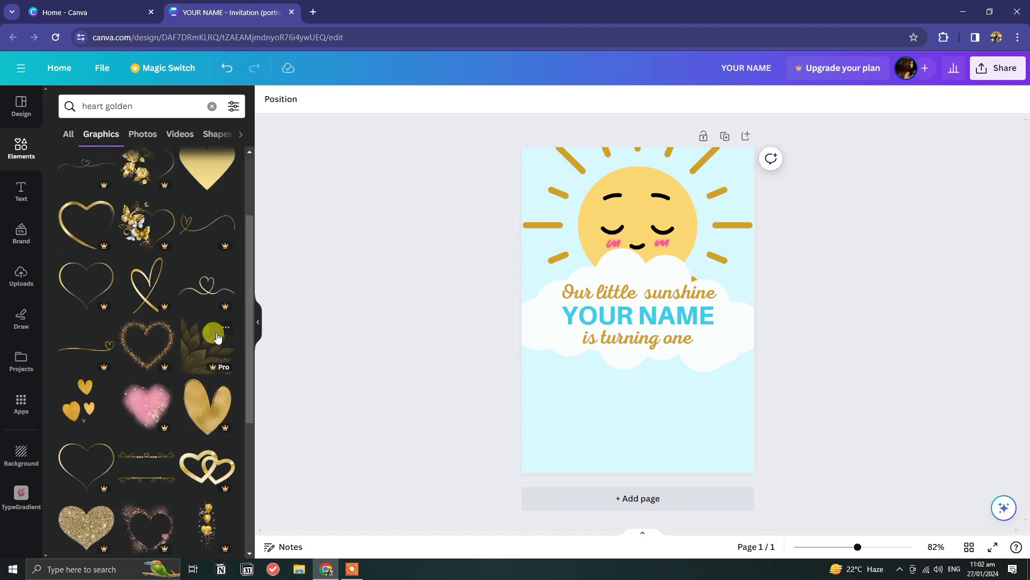
scroll(153, 364, down, 15)
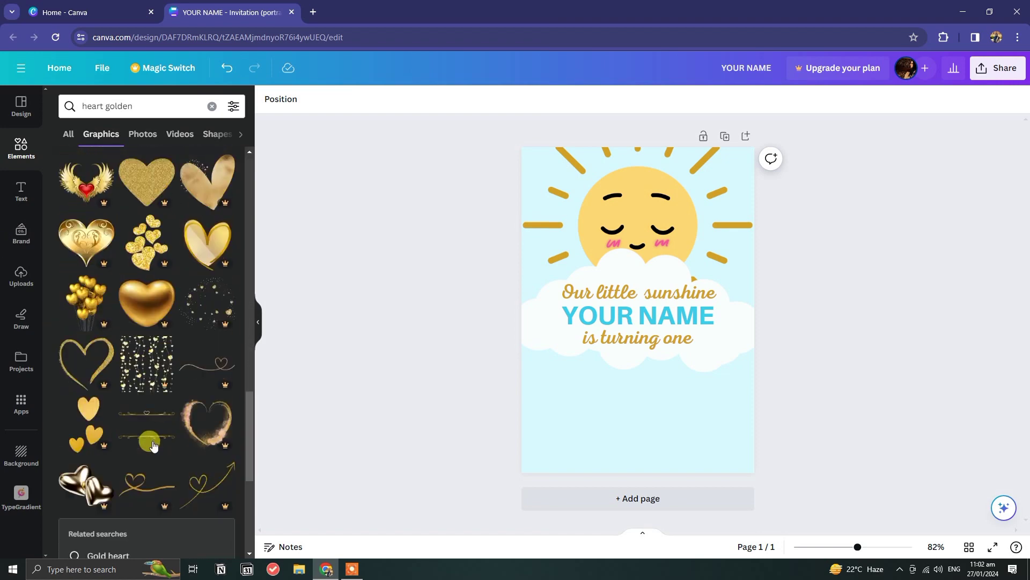
scroll(131, 463, down, 2)
Add the glittery scribbled heart from the "Gold heart" graphics, shrink it and place it slightly tilted just after "is turning one"
click(111, 476)
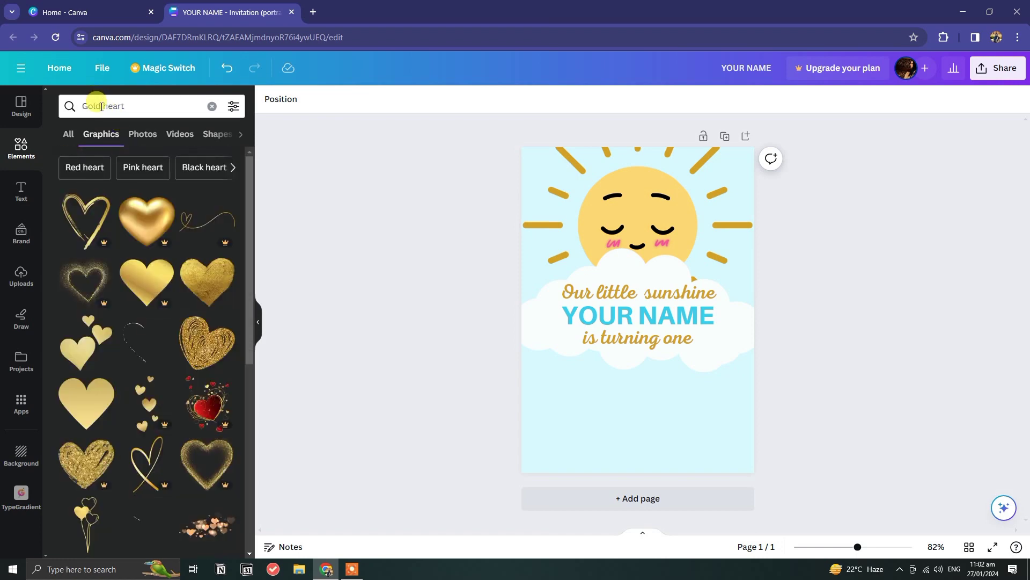
click(216, 364)
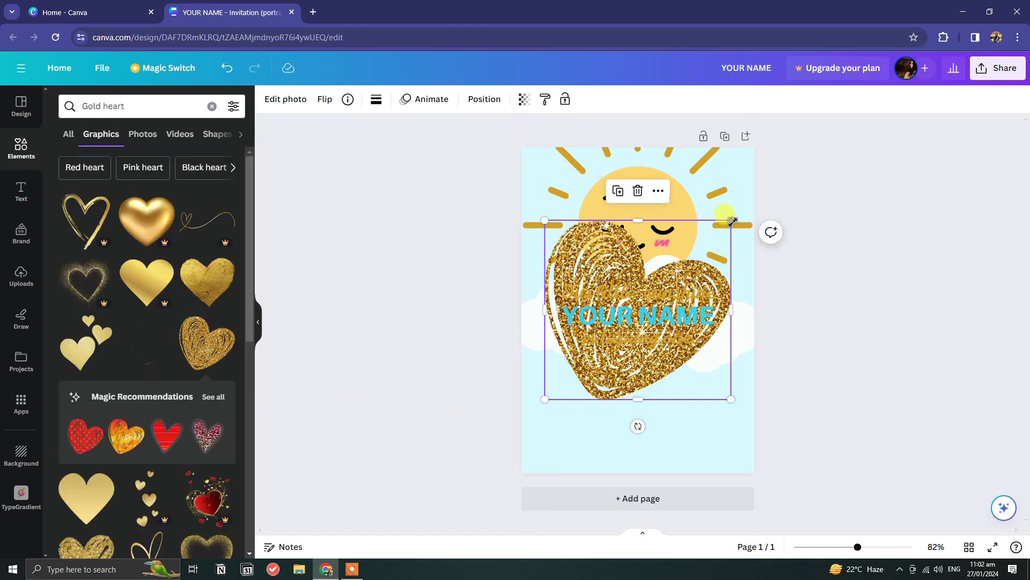
drag(734, 220, 559, 379)
drag(561, 424, 715, 369)
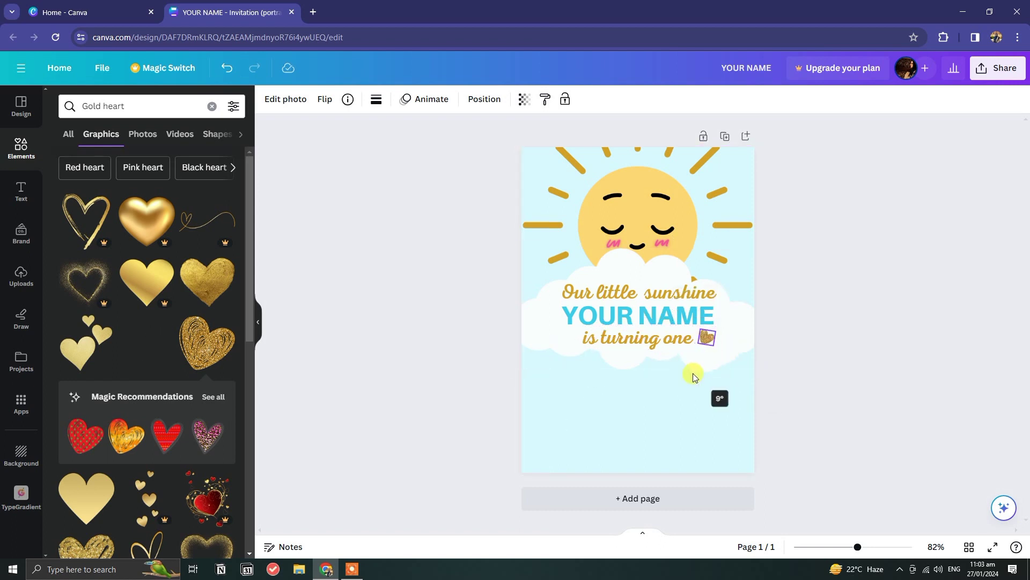
click(693, 373)
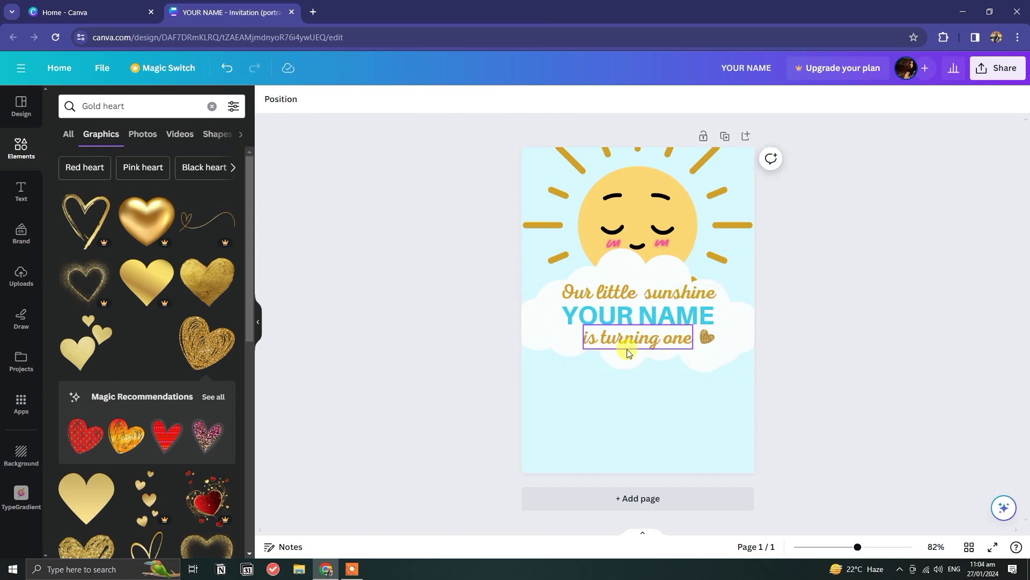
Fine-tune the sun's face by lowering the closed-eyed features slightly and moving the pink cheek blush just beneath the eyes
click(609, 230)
mouse_move(653, 231)
mouse_down()
mouse_move(662, 246)
mouse_move(646, 270)
mouse_move(681, 250)
mouse_move(665, 220)
mouse_move(665, 241)
mouse_up()
click(656, 246)
click(735, 256)
click(664, 226)
click(787, 284)
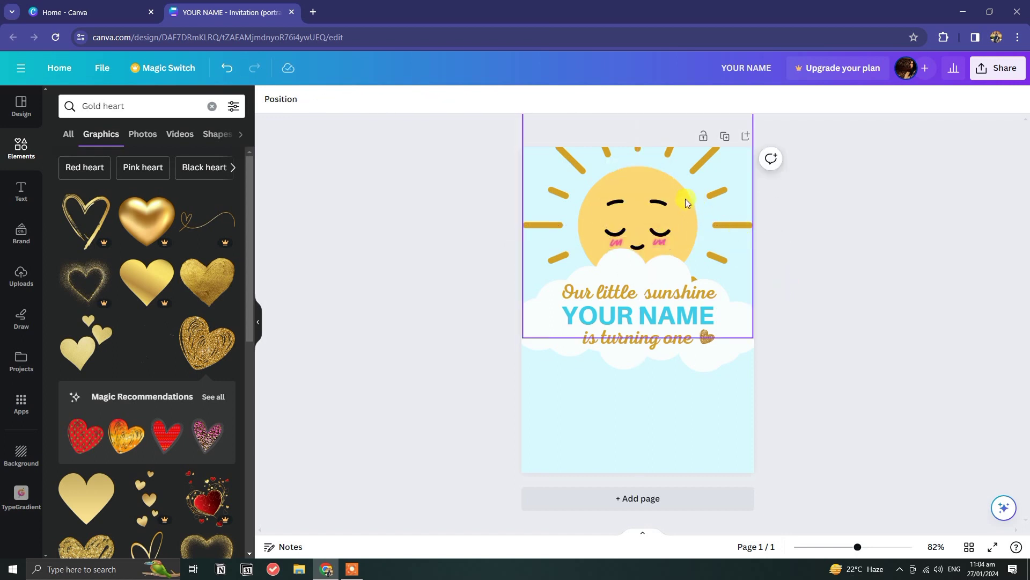
Add a subheading below the cloud reading "JOIN US FOR A SUNNY CELEBRATION"
click(674, 431)
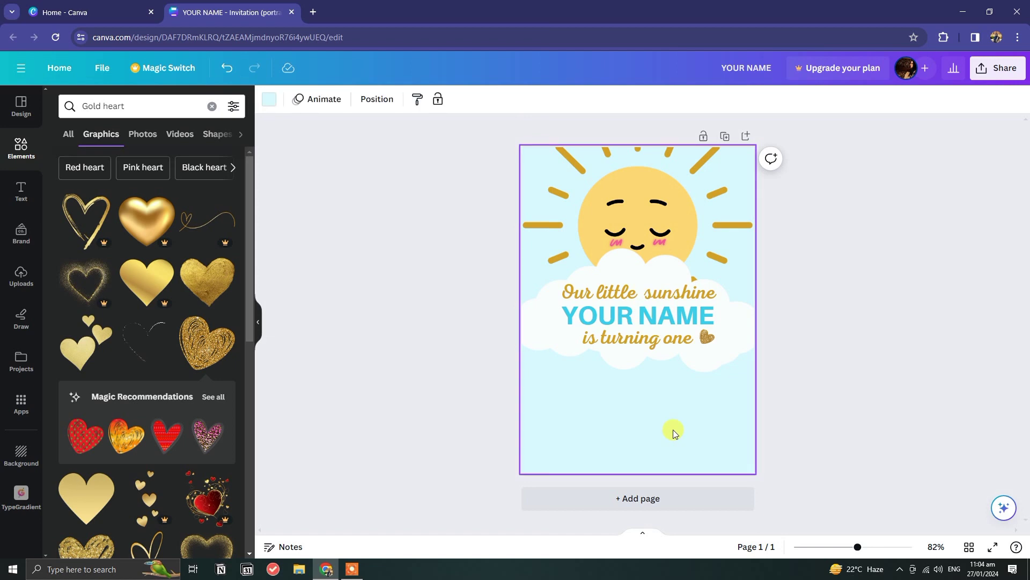
click(21, 189)
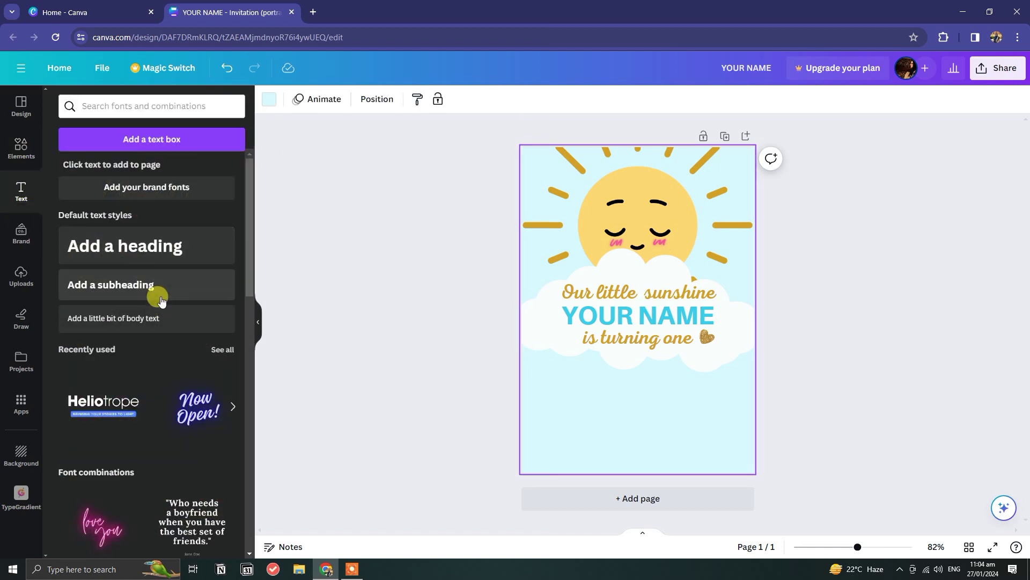
click(161, 294)
click(164, 318)
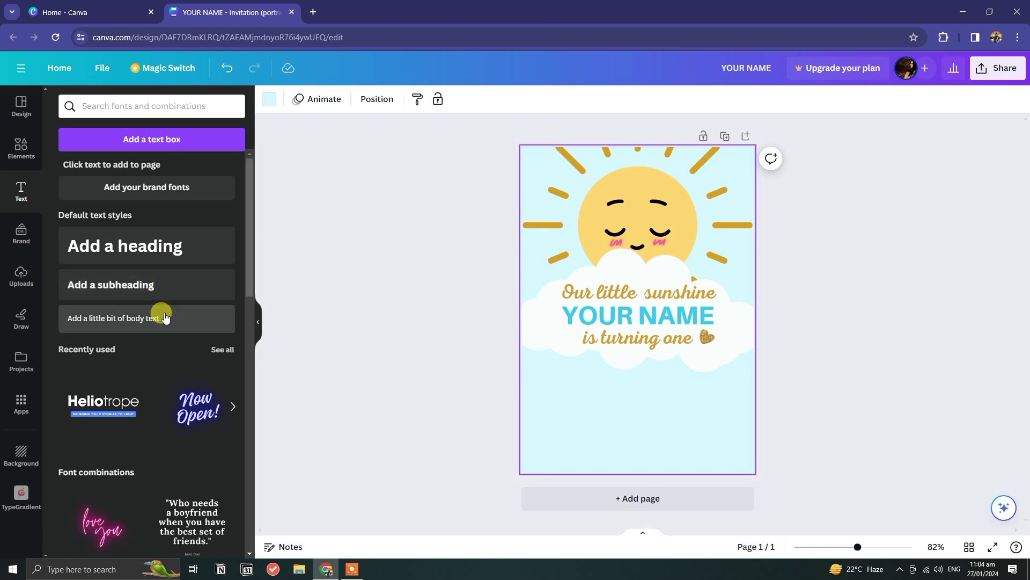
click(179, 292)
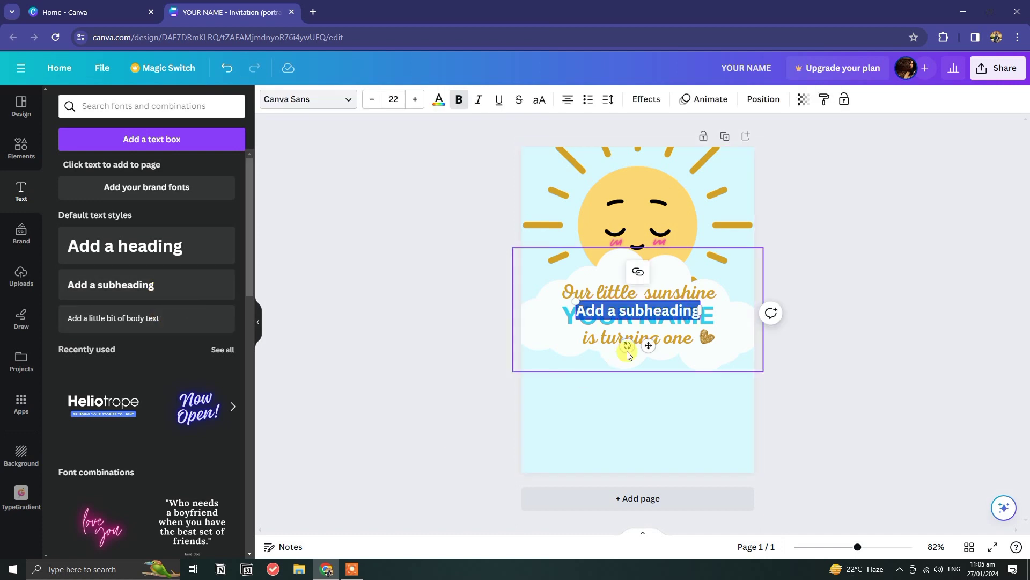
mouse_move(635, 396)
mouse_down()
mouse_move(643, 402)
mouse_move(628, 395)
mouse_up()
text(JOIN US FOR)
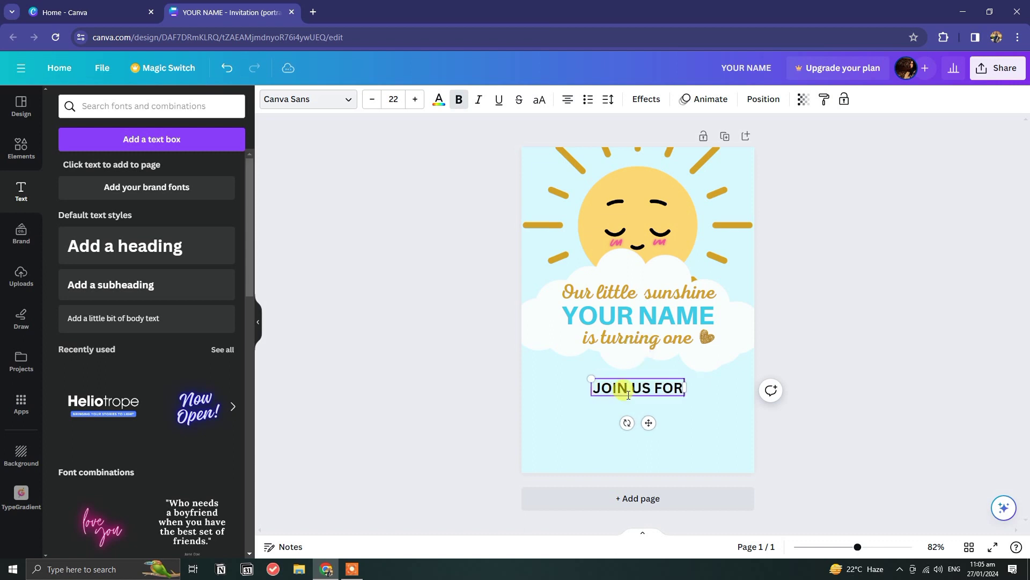
text( A SU)
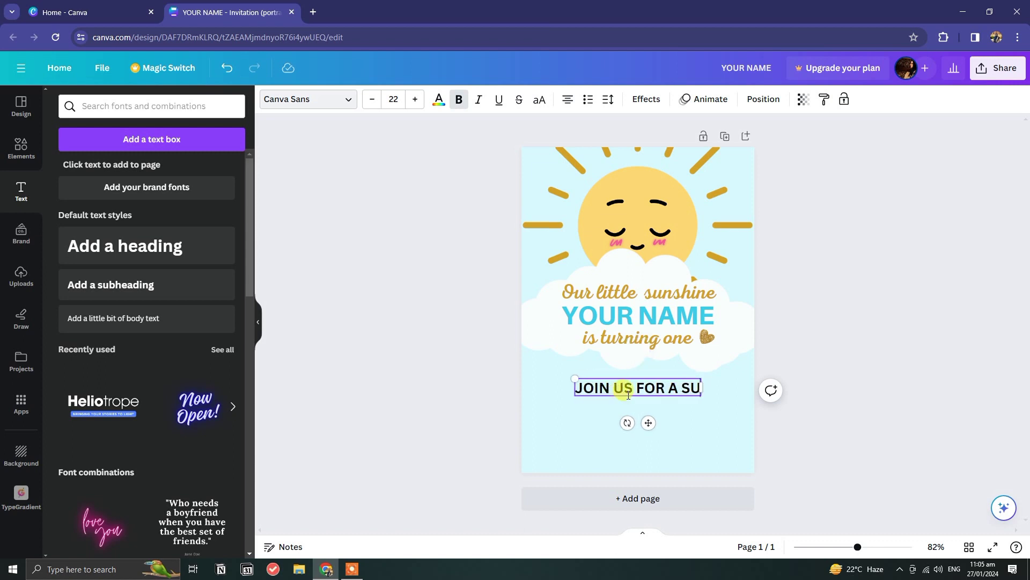
text(NNY C)
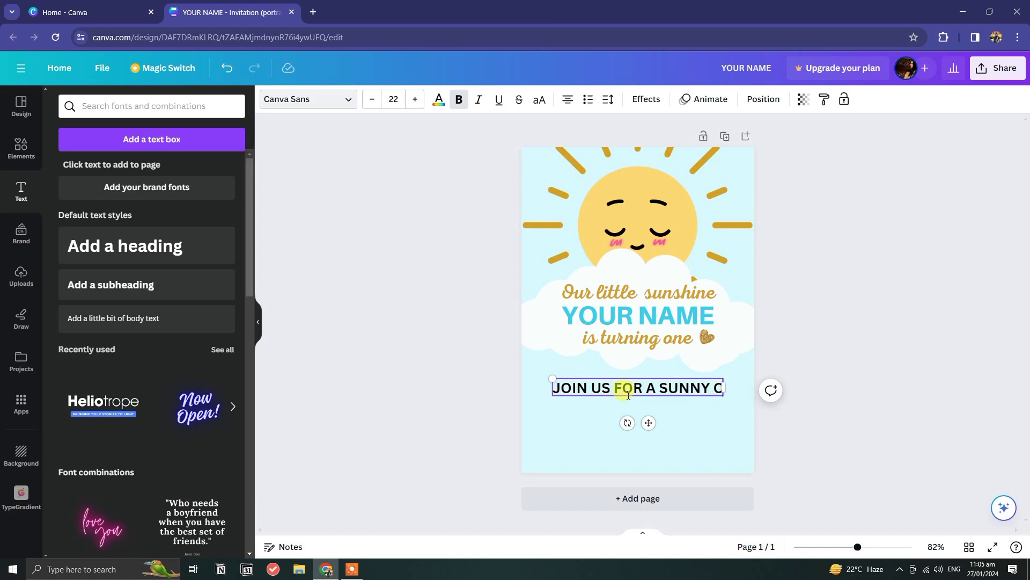
text(ELEBRATION)
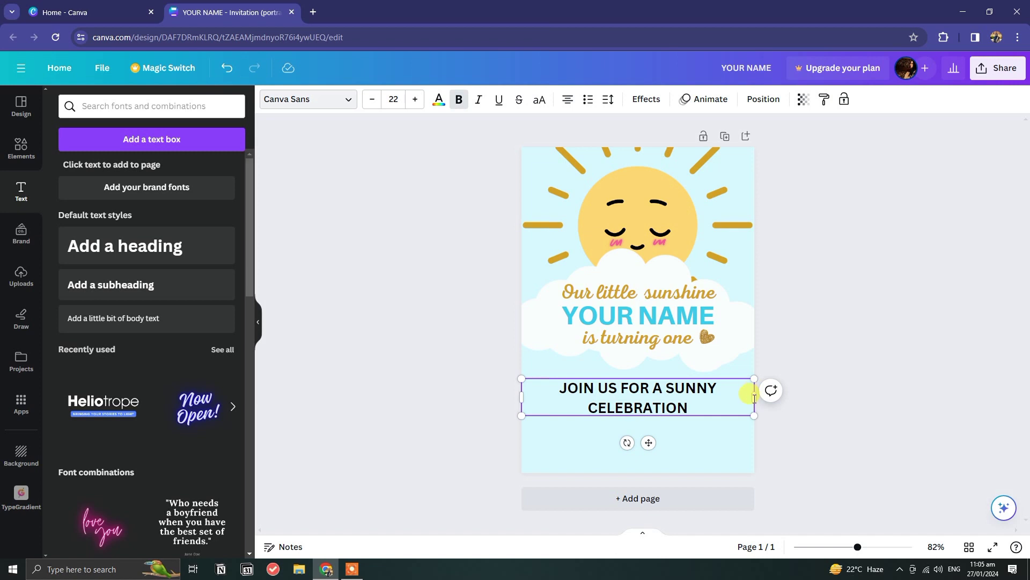
Fit the celebration text on one line, shrink it to size 15.7 and centre it just below the cloud
drag(757, 398, 817, 396)
drag(564, 385, 606, 389)
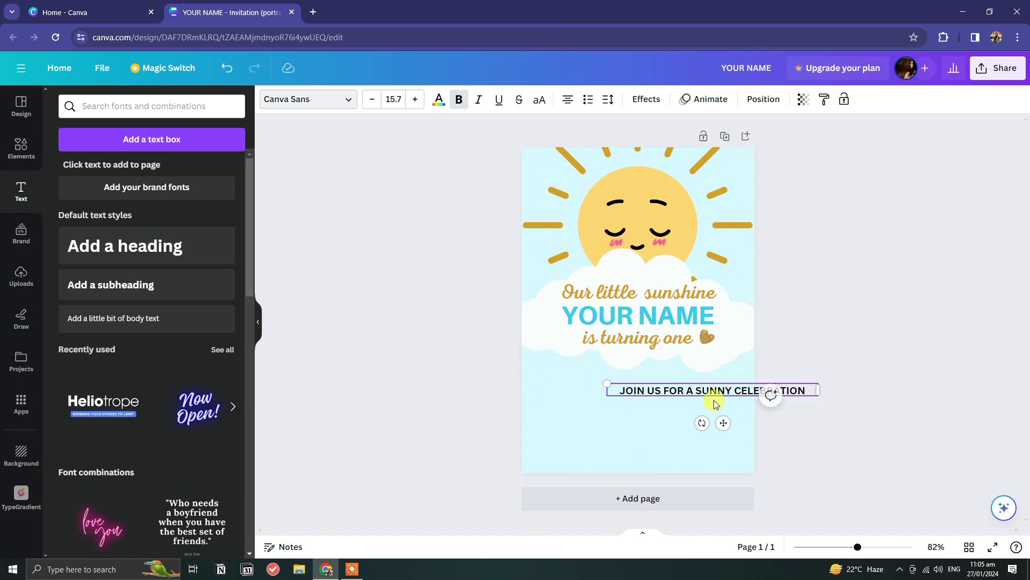
drag(721, 422, 655, 421)
drag(749, 385, 725, 390)
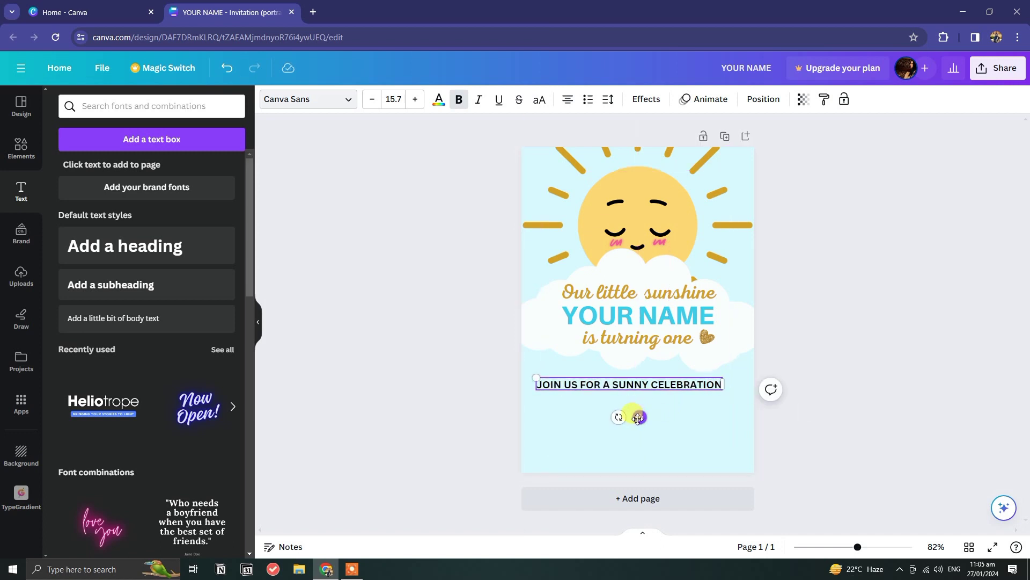
drag(627, 417, 649, 419)
Duplicate the celebration line, change the copy to "WEDNESDAY", narrow its box and place it under the beginning of the line
click(639, 395)
click(639, 395)
key(ctrl+d)
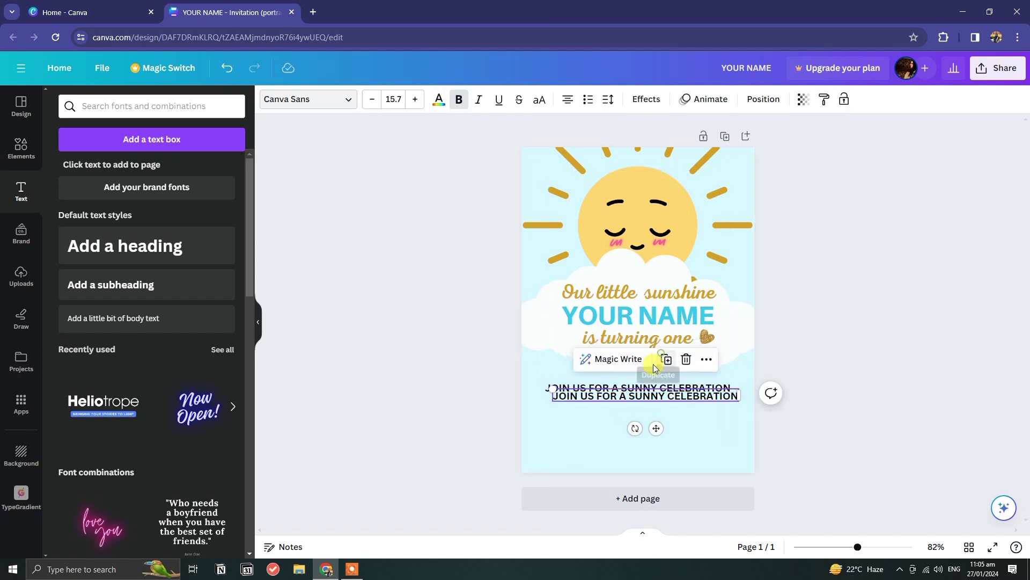
triple_click(632, 409)
text(WEDNE)
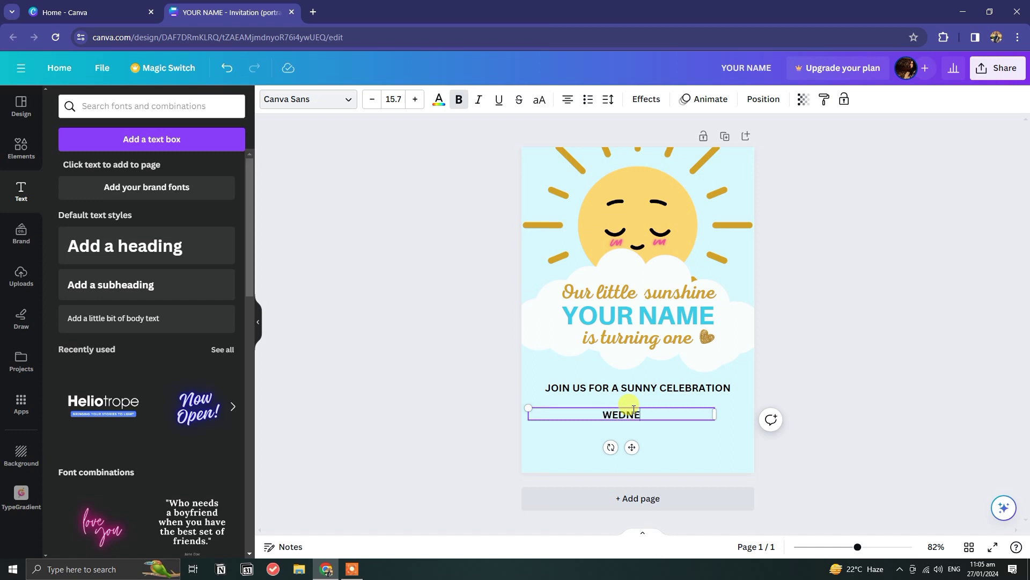
text(SDAY)
drag(715, 414, 590, 441)
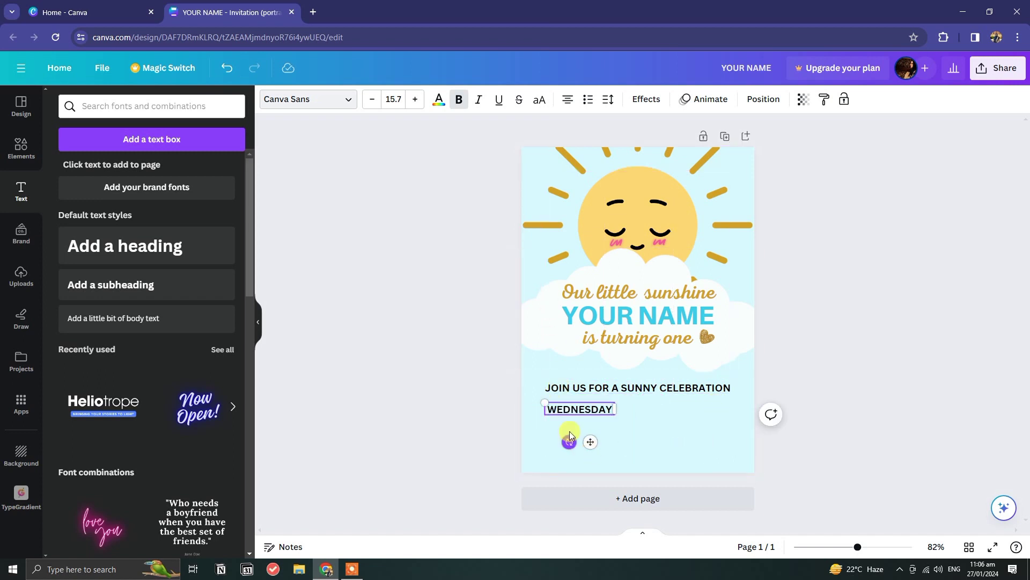
Add the date below "WEDNESDAY" from duplicated text, with "January" and "10" as separate texts side by side
key(ctrl+d)
triple_click(583, 421)
text(jANUARY)
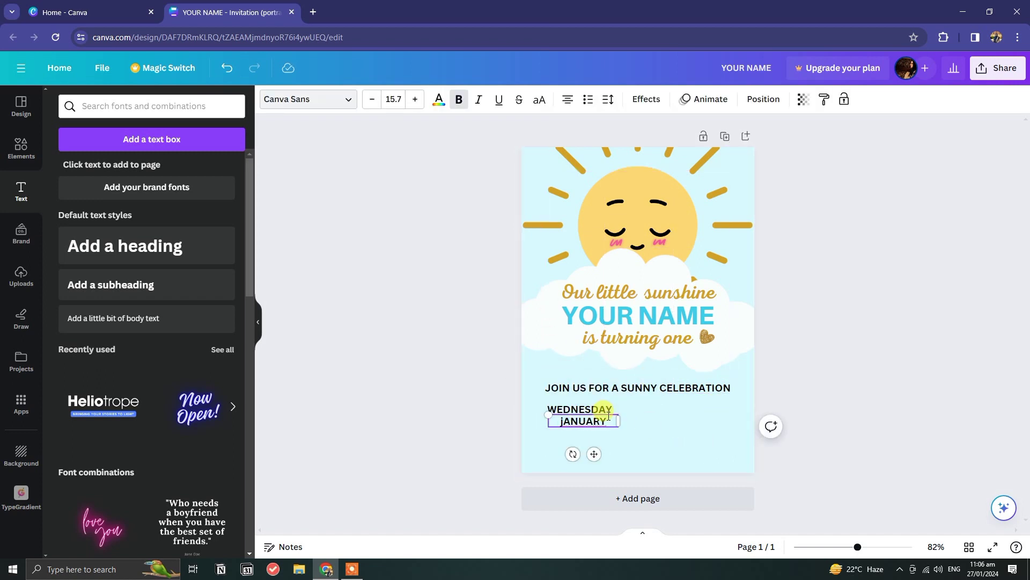
key(ctrl+d)
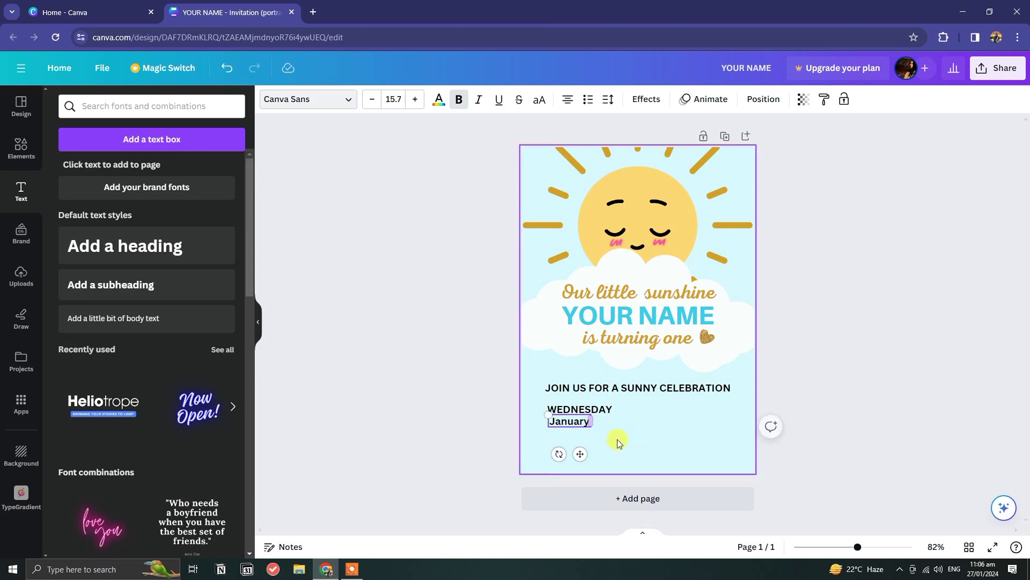
triple_click(596, 418)
mouse_move(633, 421)
mouse_down()
mouse_move(570, 438)
mouse_move(627, 438)
mouse_up()
click(604, 459)
click(600, 422)
Duplicate the date text as "8:00 PM - 10:00 PM", widen it to one line and align it under the date
key(ctrl+d)
double_click(569, 437)
click(597, 438)
text(PM - 10:00 PM)
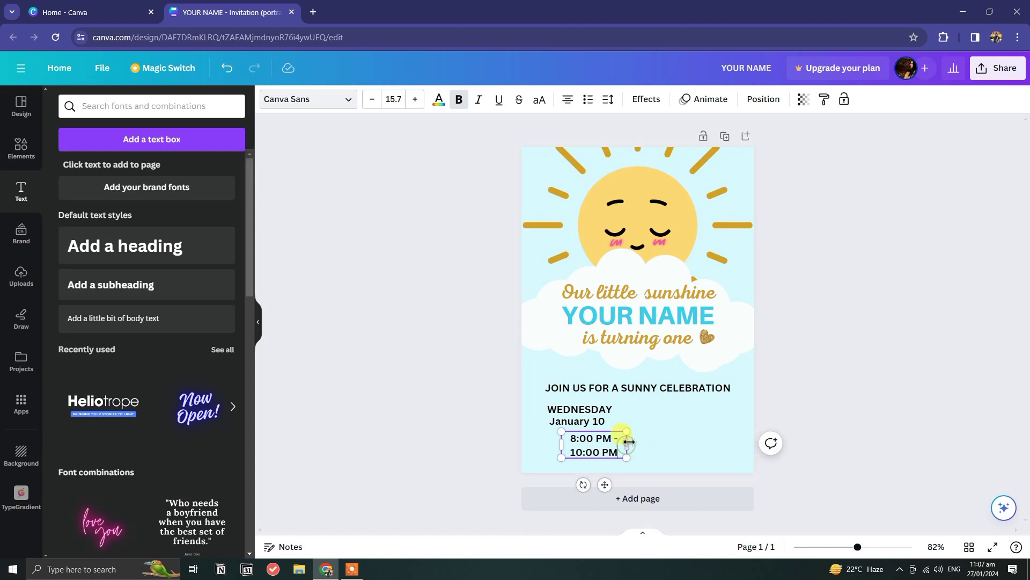
drag(627, 444, 669, 440)
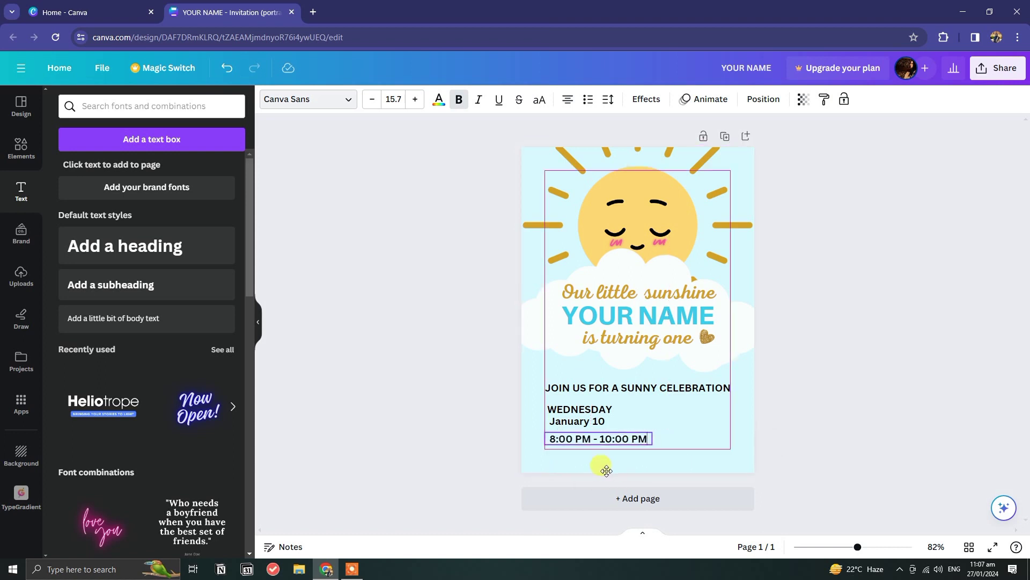
Move "January" down close to the time line and enlarge the "10" beside it to size 25.8
drag(579, 421, 583, 431)
click(598, 421)
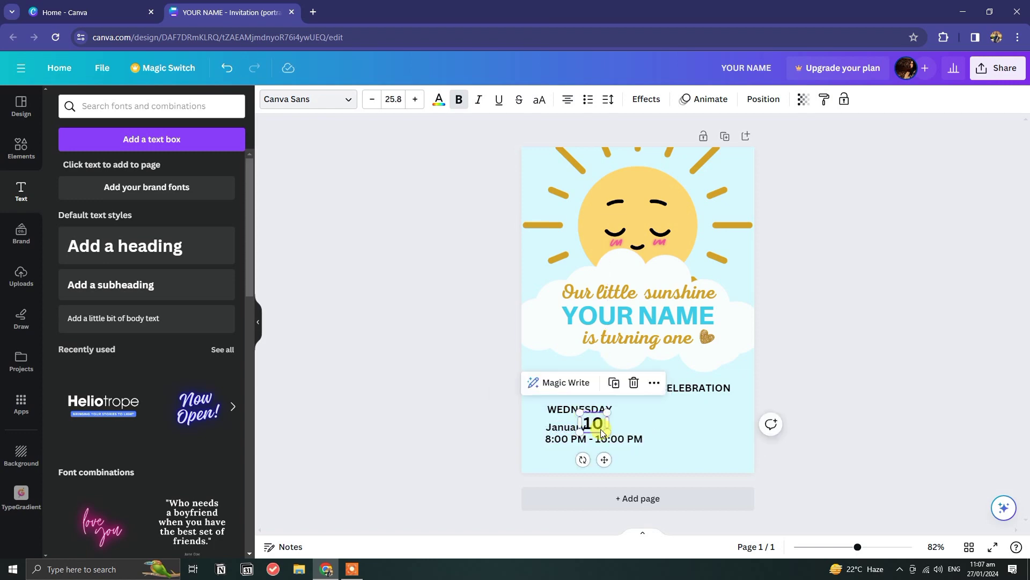
click(534, 414)
Search the elements for "line" and look through the graphics for a suitable divider
click(15, 144)
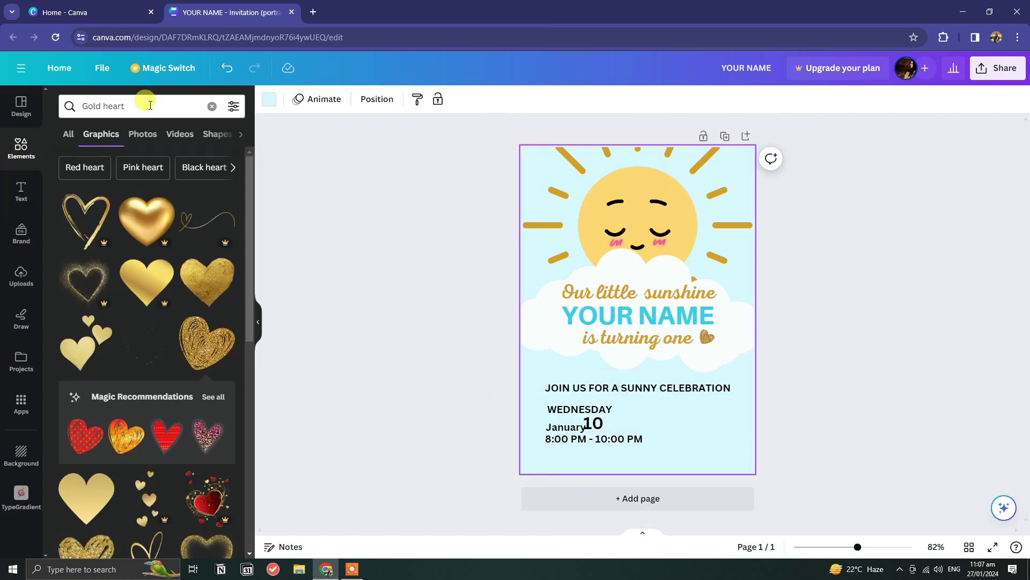
click(145, 104)
click(212, 106)
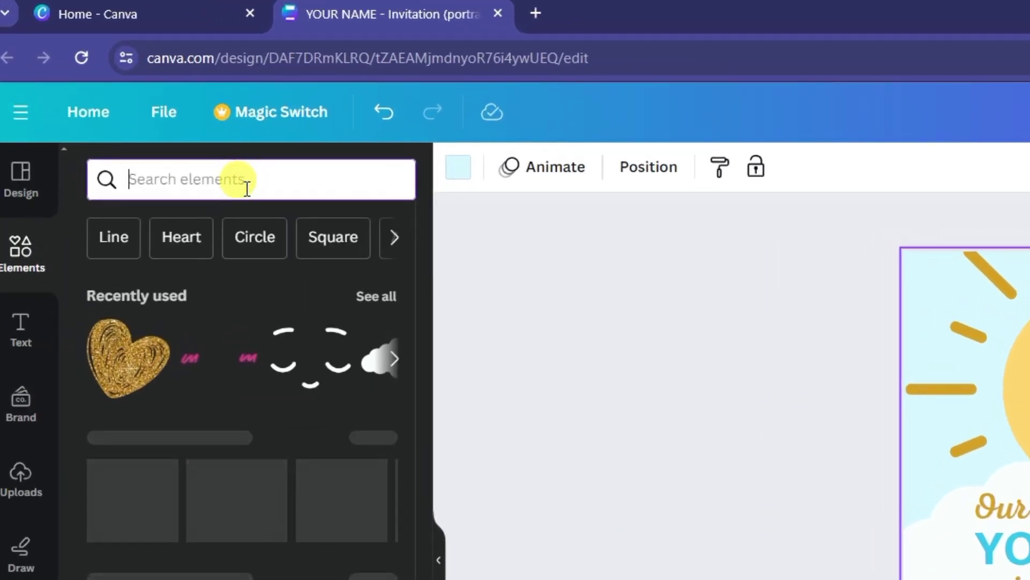
text(line)
key(Return)
click(162, 227)
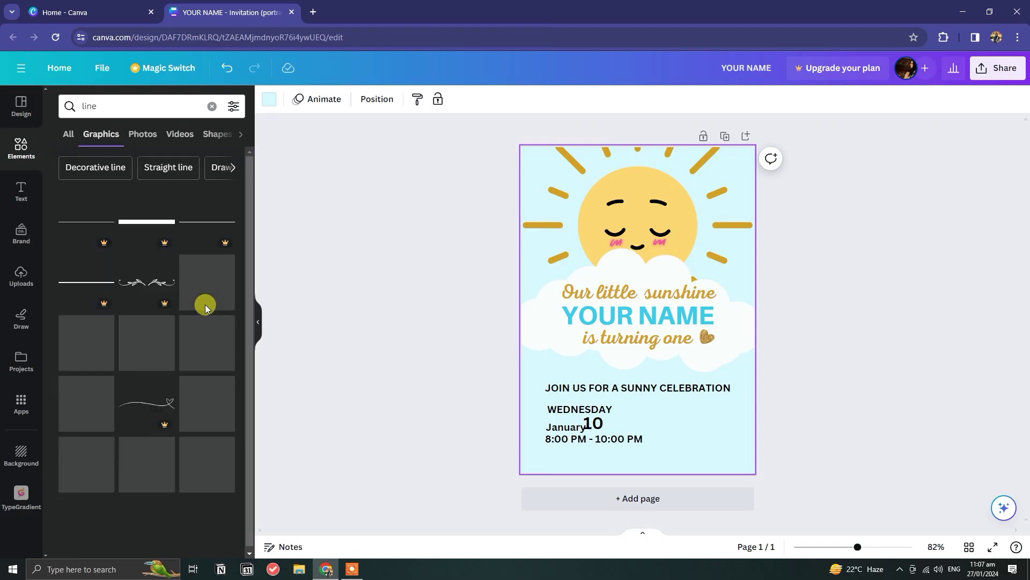
scroll(198, 302, down, 3)
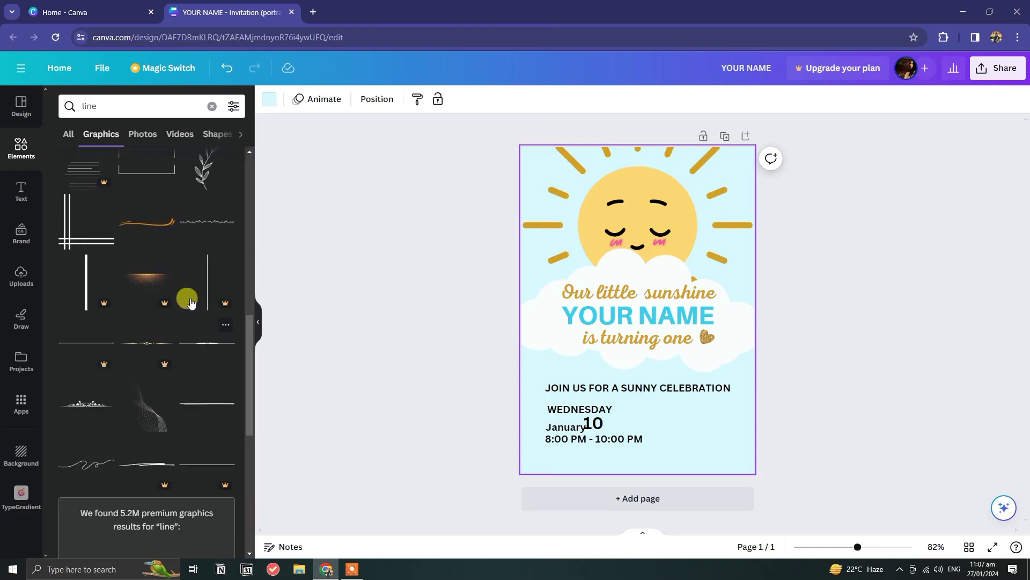
scroll(192, 303, up, 8)
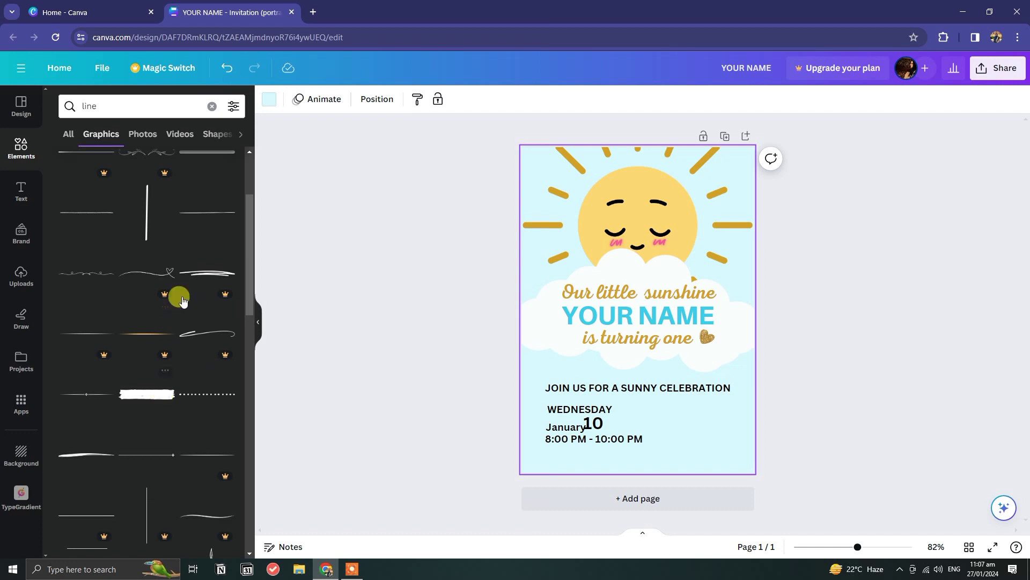
scroll(182, 300, down, 10)
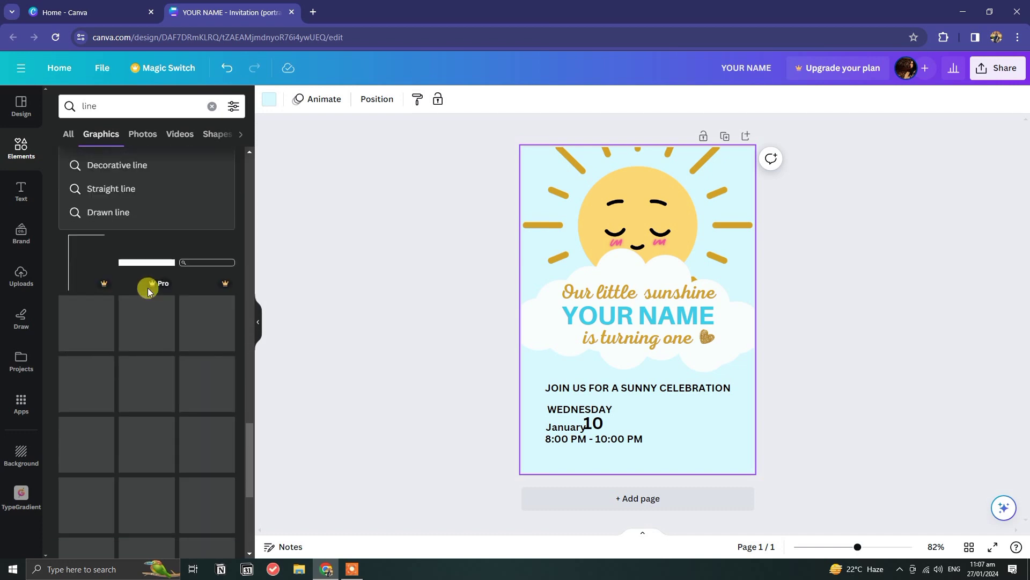
scroll(147, 287, down, 5)
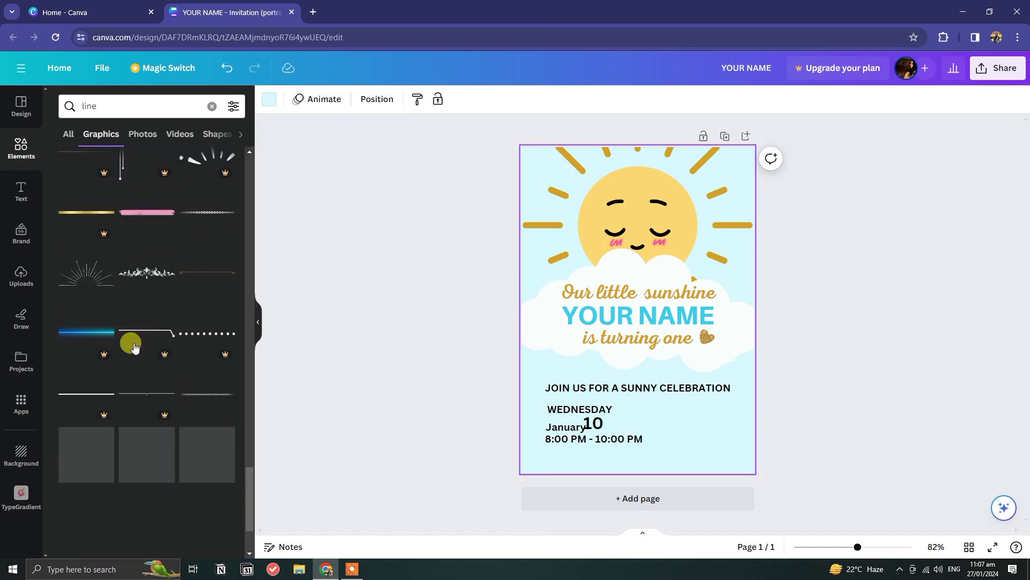
scroll(77, 304, down, 2)
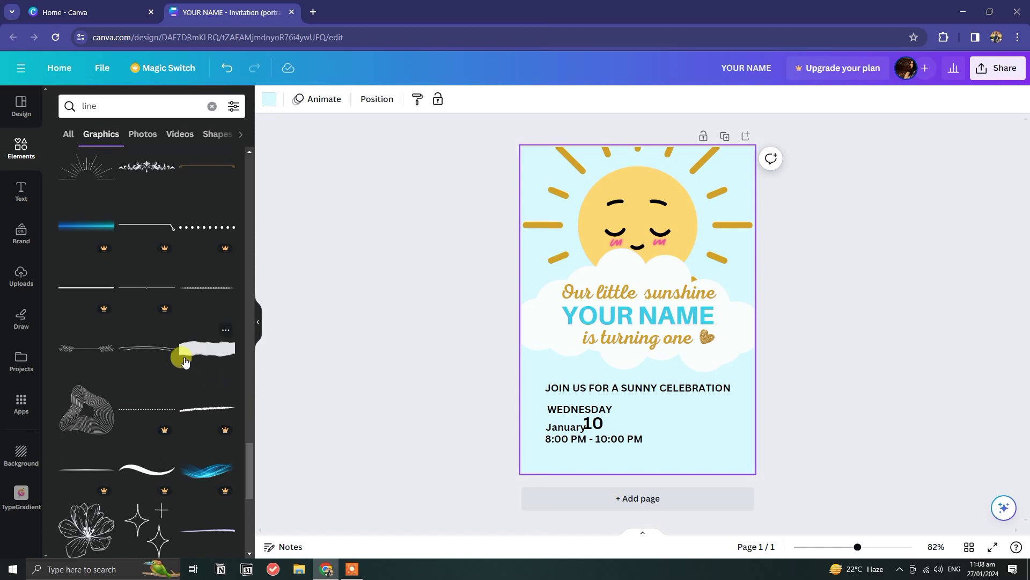
scroll(194, 383, down, 15)
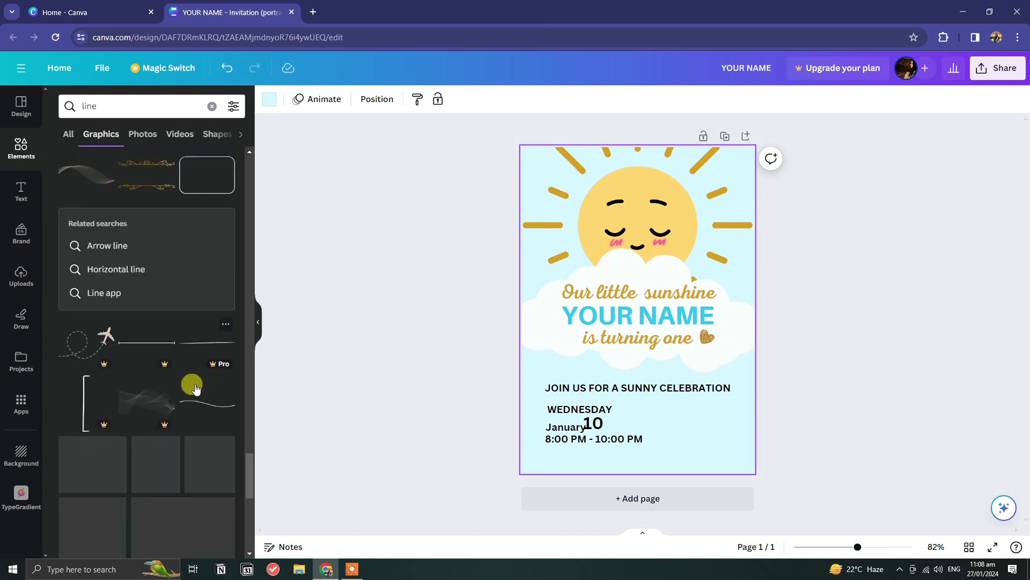
scroll(194, 385, down, 3)
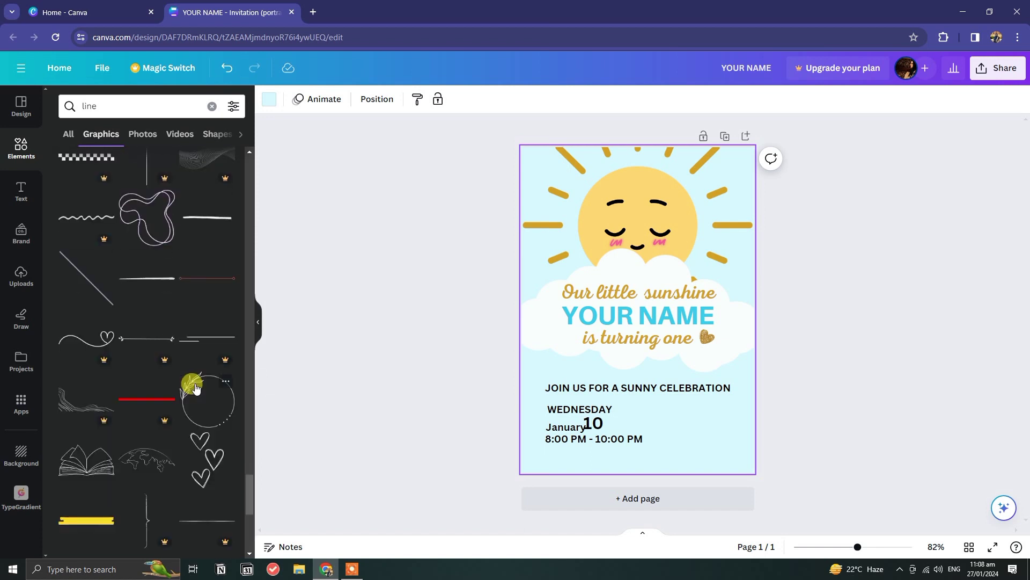
scroll(210, 387, down, 10)
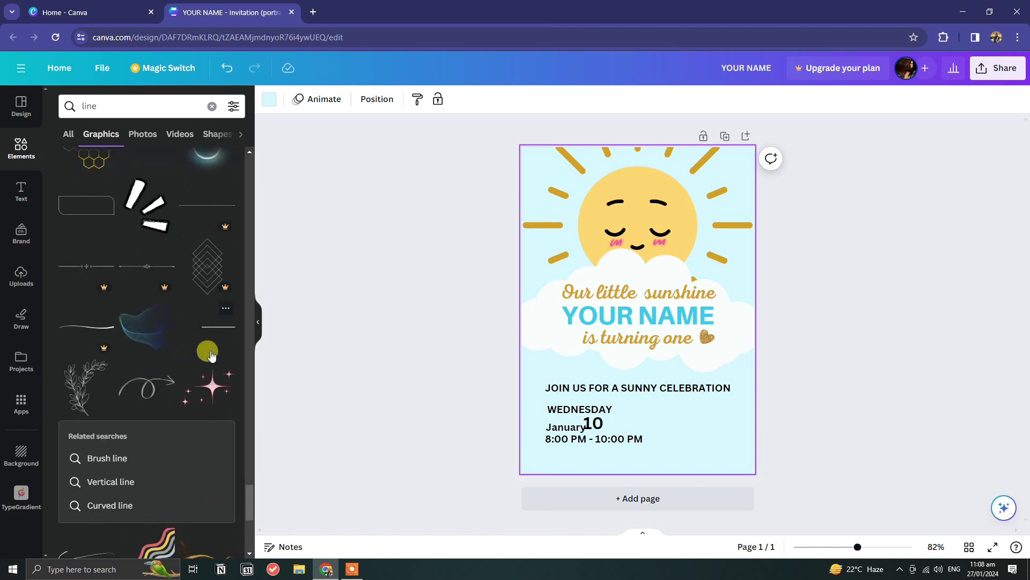
Change the elements search to "blue line"
click(84, 108)
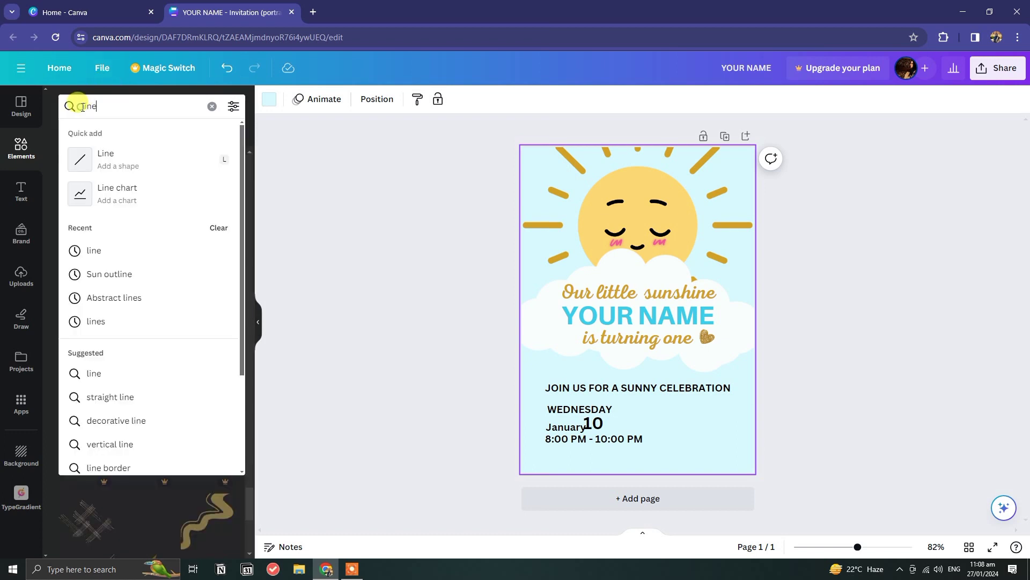
click(82, 107)
click(83, 109)
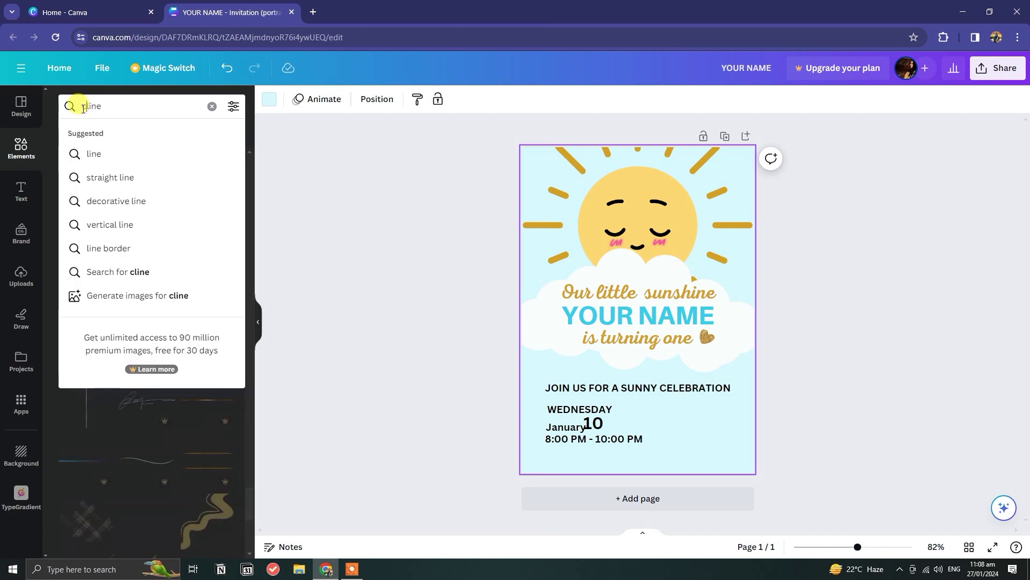
text(blu)
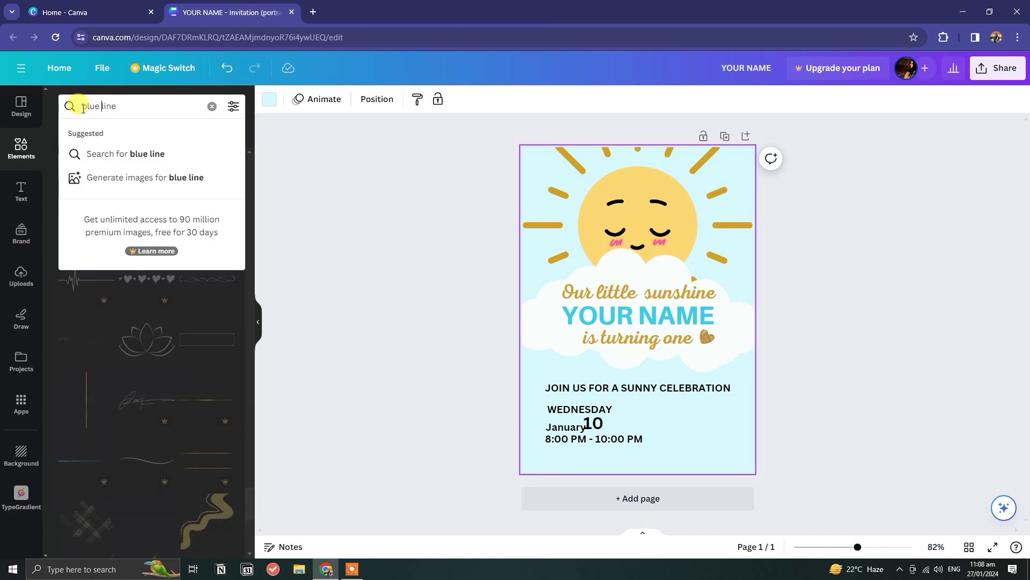
text(e)
key(Return)
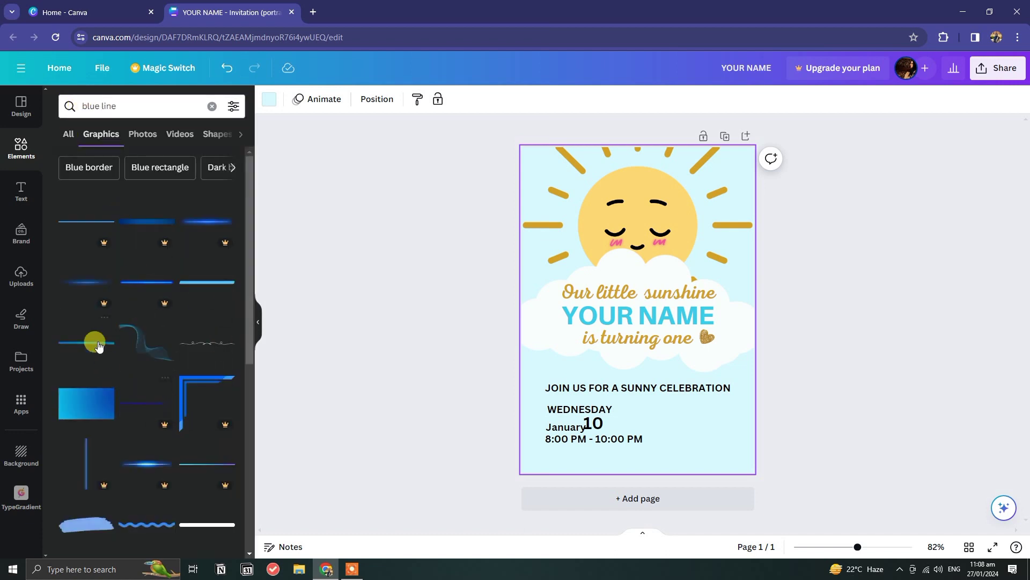
Add the thin plain blue line graphic, rotate it upright, shorten it and place it beside the weekday, date and time texts
click(98, 345)
drag(627, 342, 613, 297)
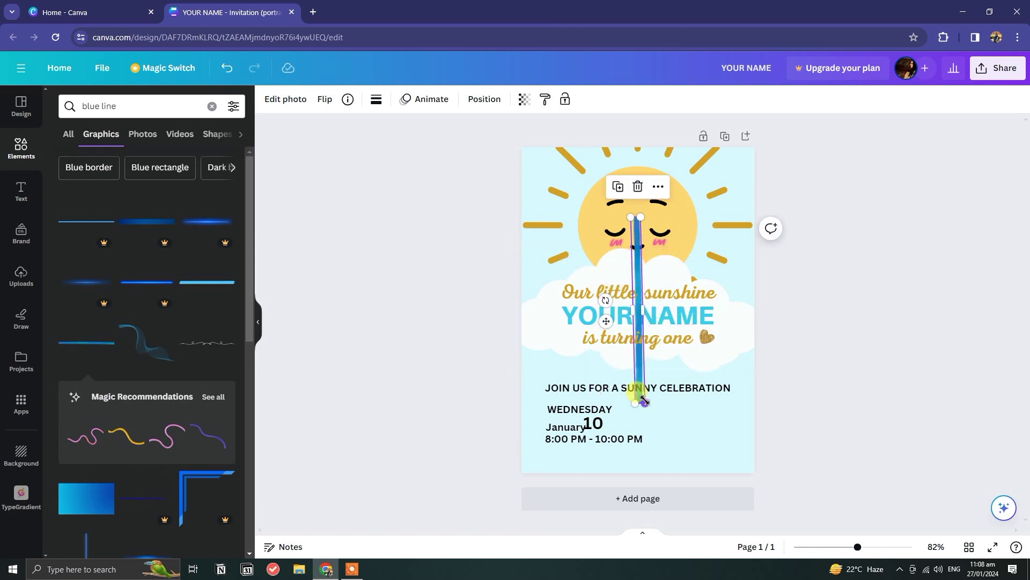
drag(644, 400, 637, 307)
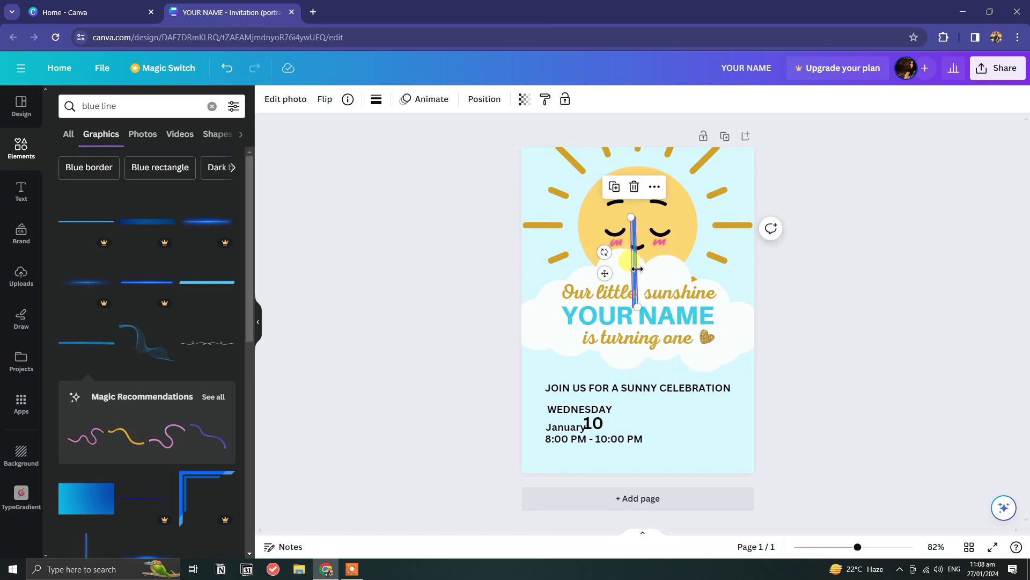
drag(637, 269, 648, 427)
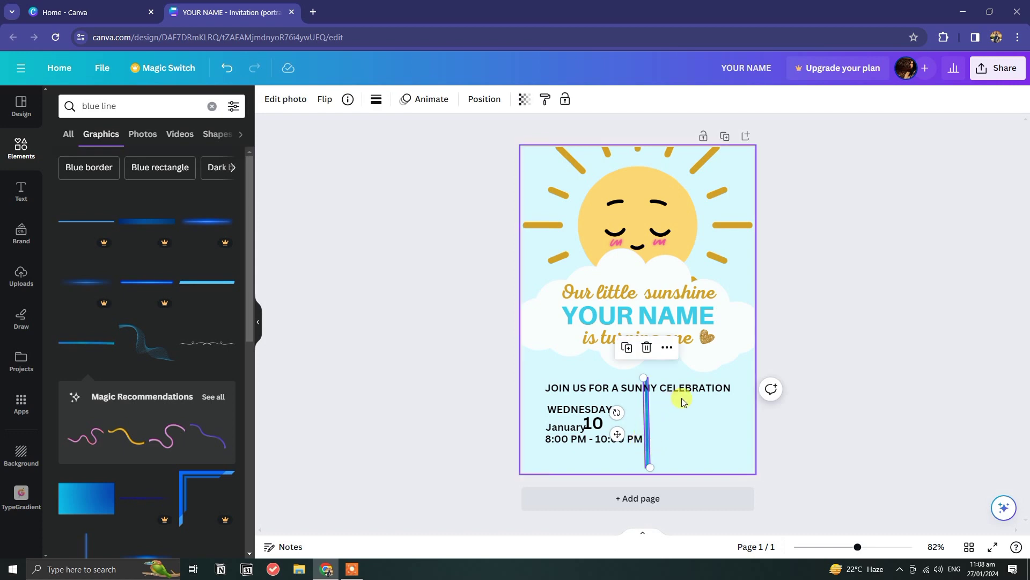
Straighten the blue divider line and shift it left to the end of the time text
drag(848, 555, 874, 547)
drag(648, 429, 651, 482)
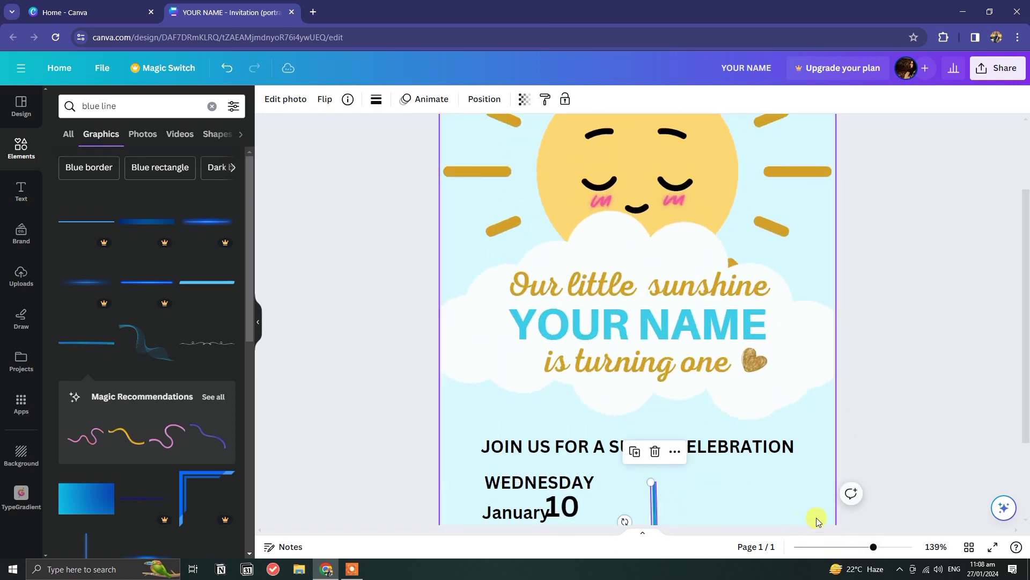
mouse_move(874, 546)
mouse_down()
mouse_move(847, 547)
mouse_move(861, 546)
mouse_up()
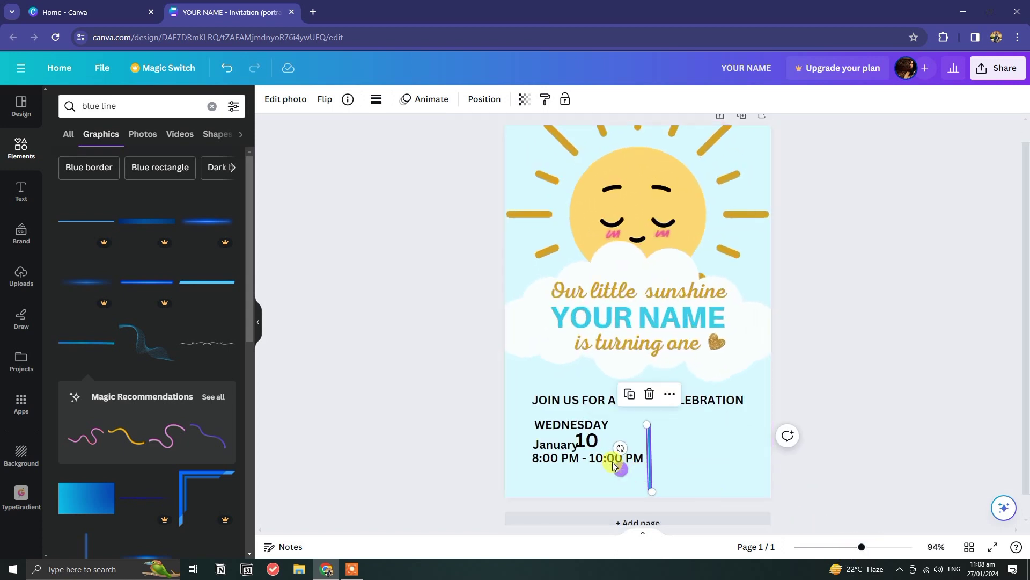
drag(621, 466, 619, 463)
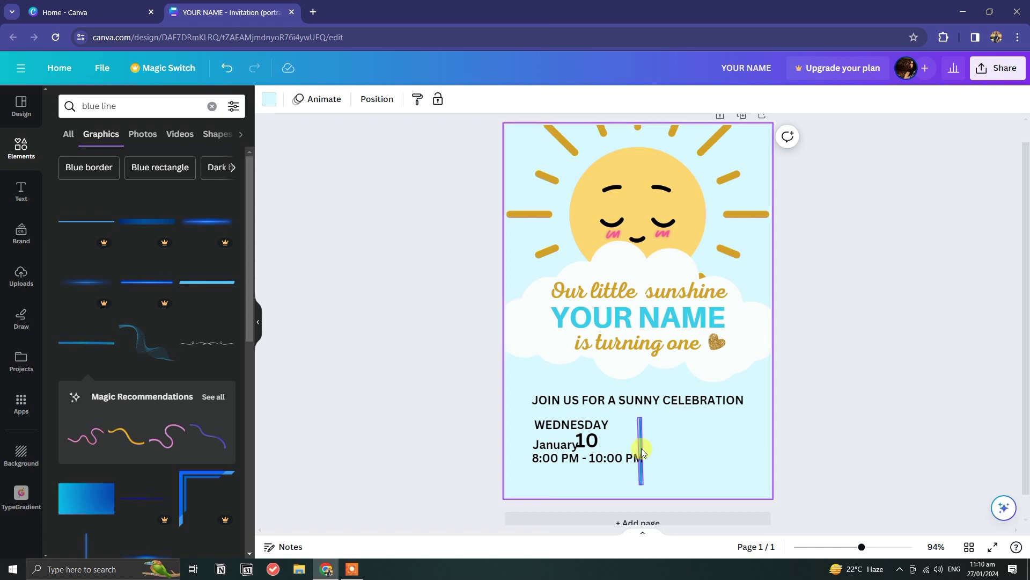
drag(642, 451, 641, 449)
Shrink the time text to size 13, move it down along the left margin, and lower "January" to sit above it
click(534, 455)
drag(532, 452, 551, 454)
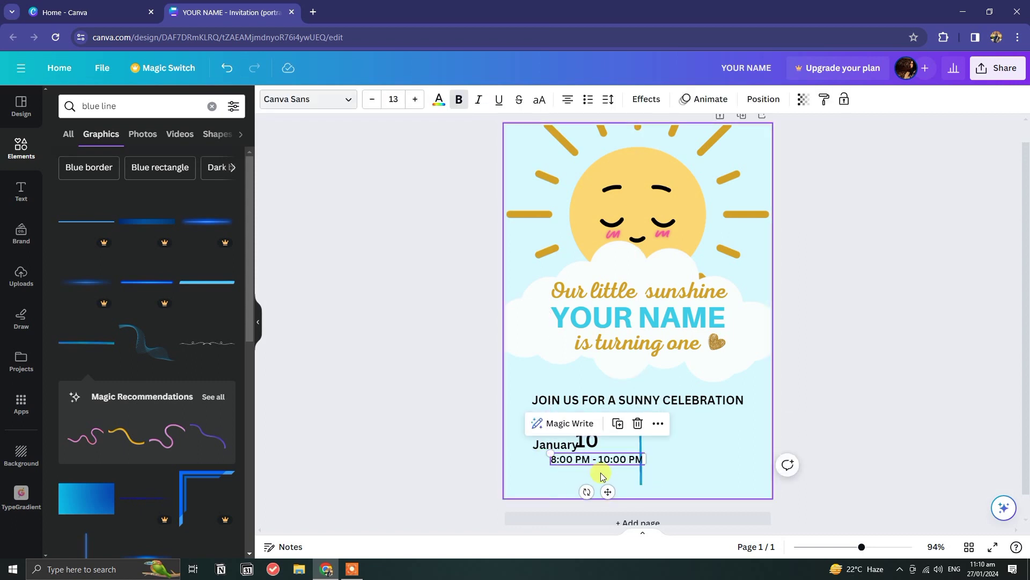
drag(601, 476, 594, 509)
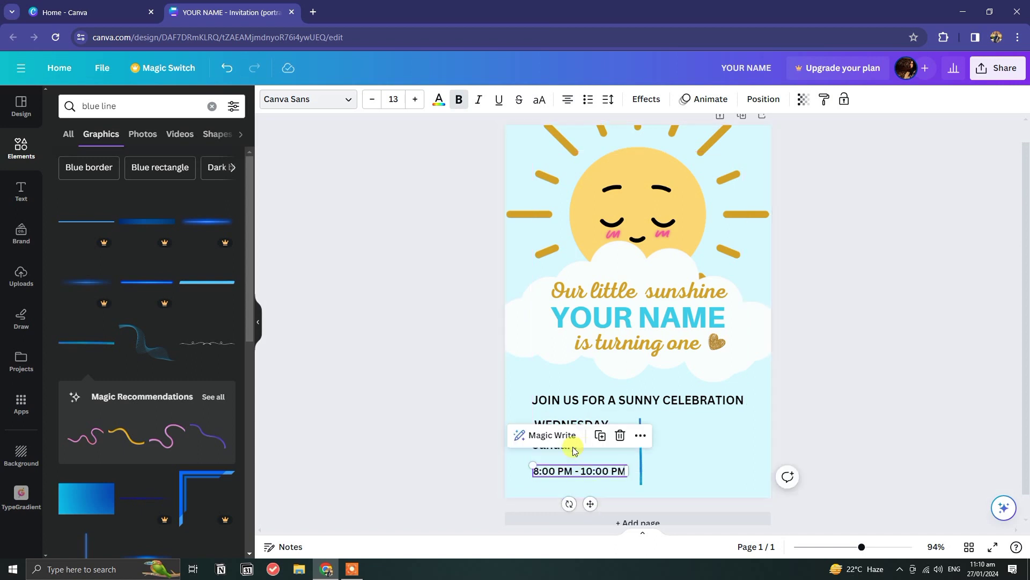
click(557, 448)
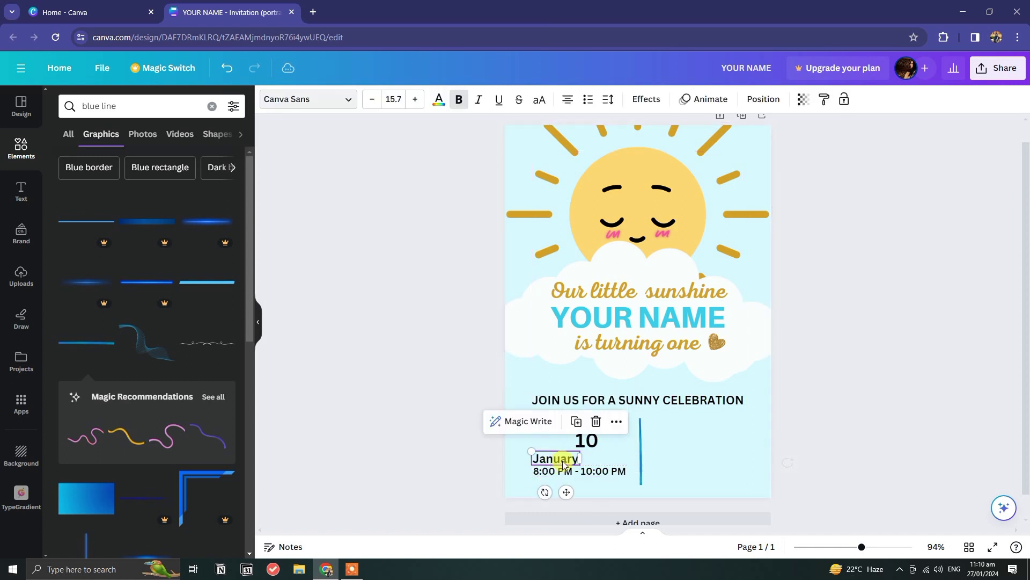
drag(556, 451, 566, 482)
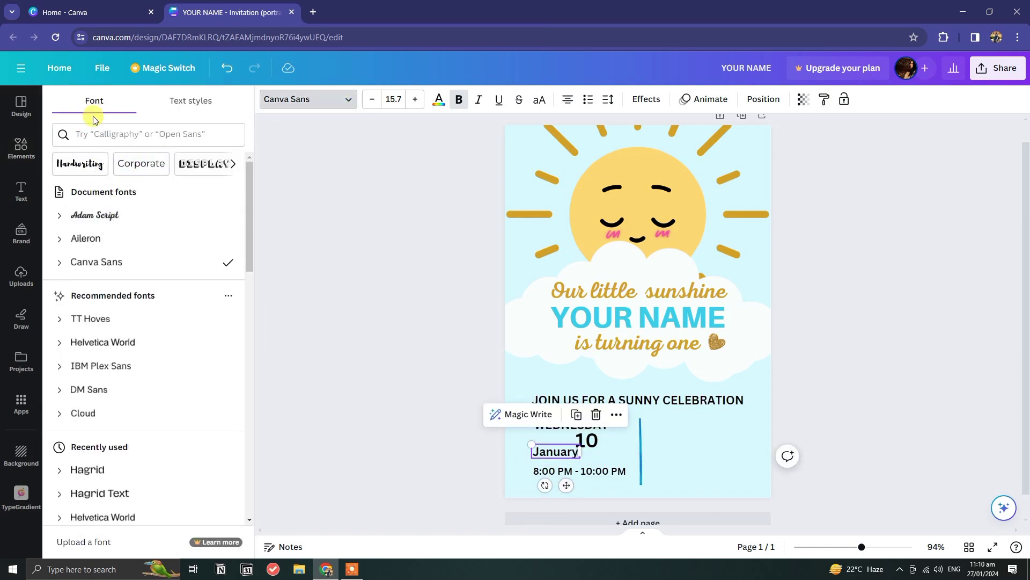
Search the fonts for "script" for the "January" text
click(94, 124)
text(script)
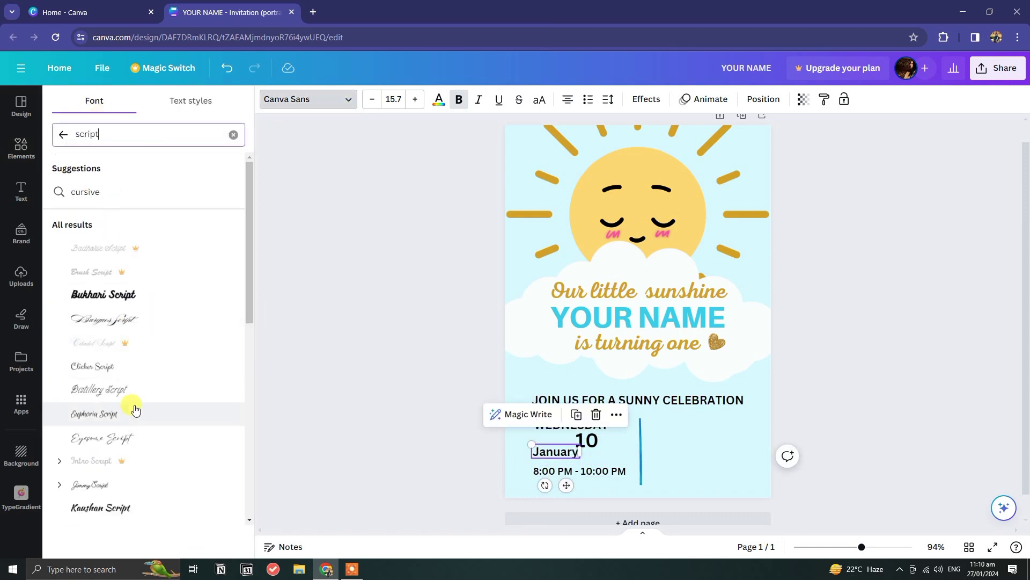
scroll(134, 410, down, 3)
Try script fonts such as Eyesome Script, Shadow Script, Lovely May Script and Handelson Three on "January"
click(113, 273)
click(109, 321)
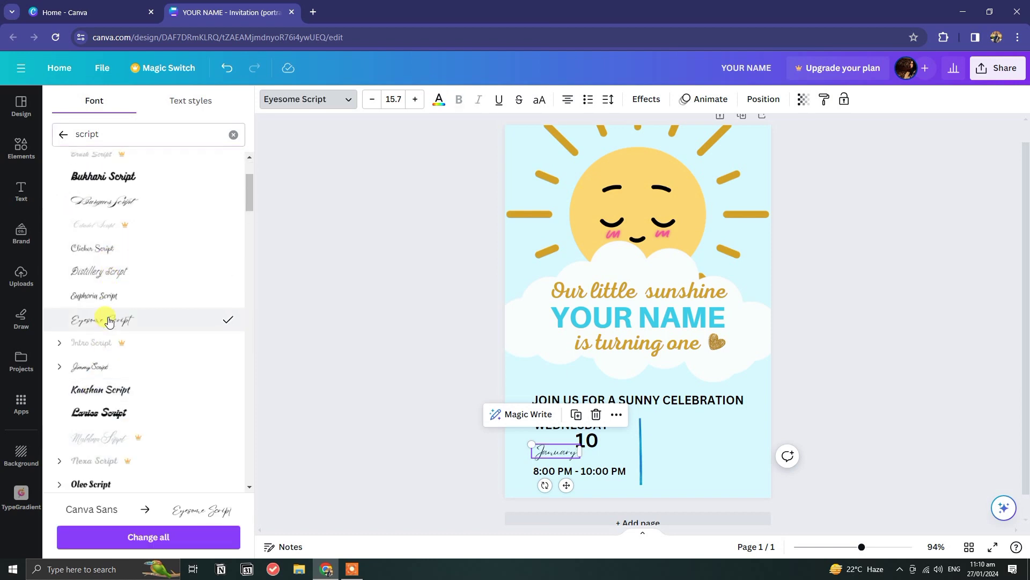
scroll(109, 321, down, 4)
click(108, 367)
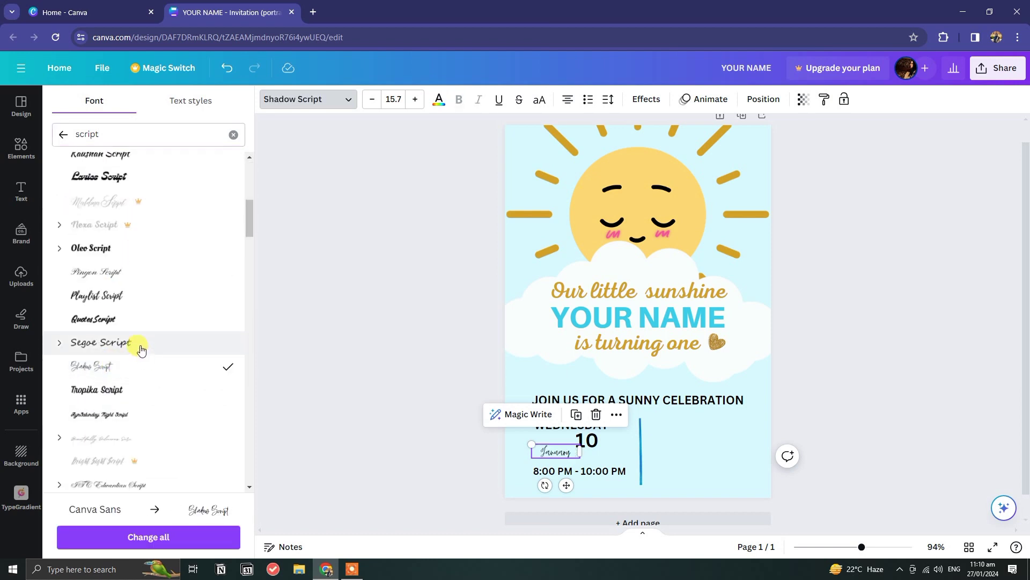
scroll(136, 346, down, 2)
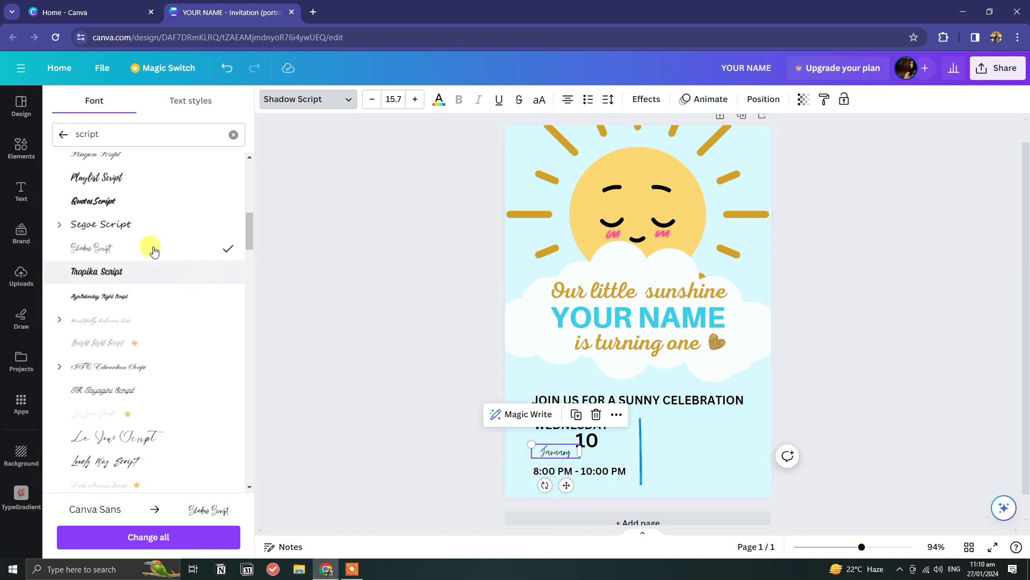
scroll(121, 298, down, 2)
click(127, 340)
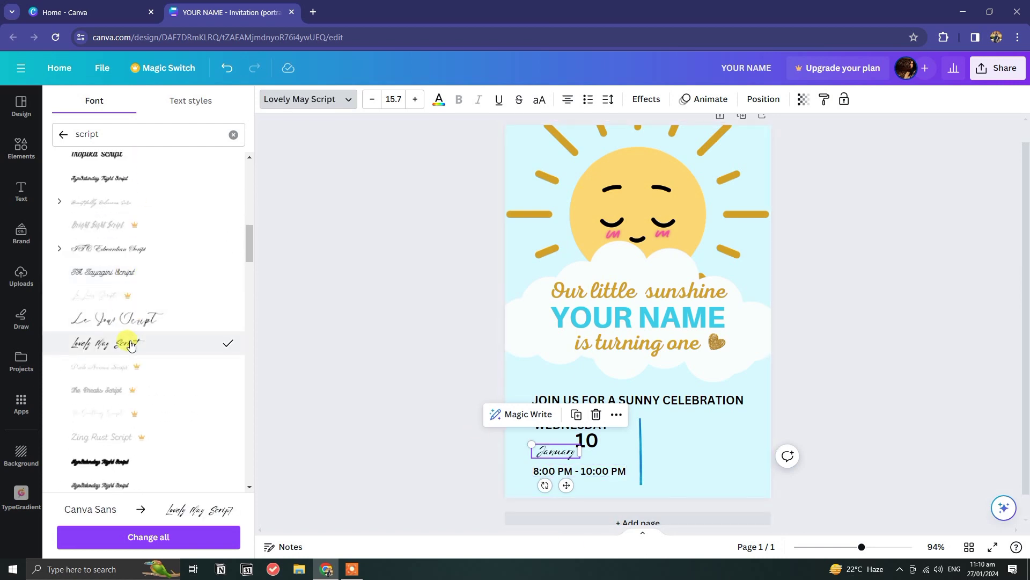
scroll(129, 322, down, 8)
scroll(138, 275, up, 4)
click(119, 345)
scroll(112, 349, down, 6)
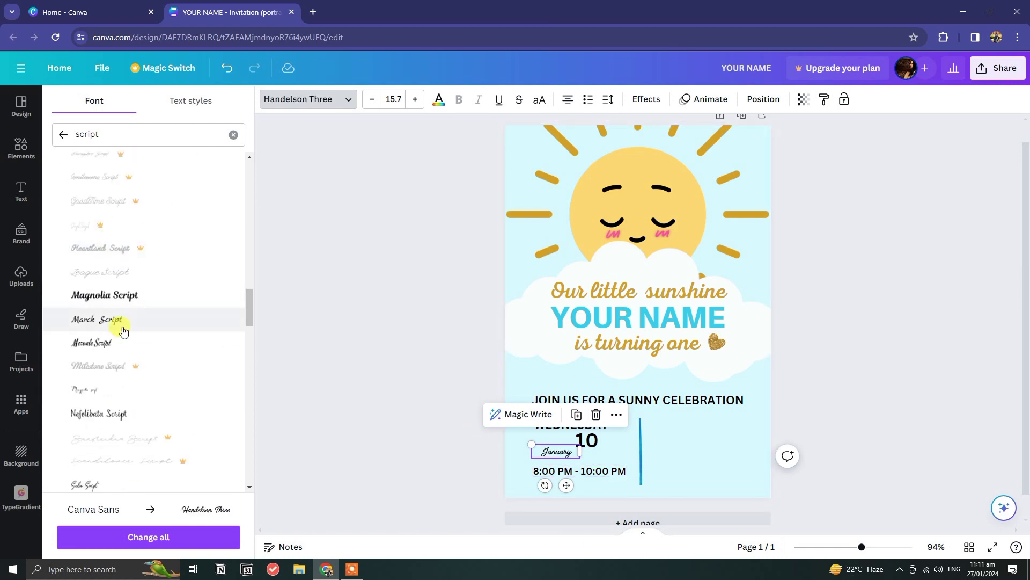
click(122, 340)
Enlarge "January" to size 32.9, compare fonts such as Vintage Goods, Apricots and Sweet Apricot on it, and choose Howell
drag(582, 452, 599, 464)
scroll(120, 357, down, 5)
click(122, 225)
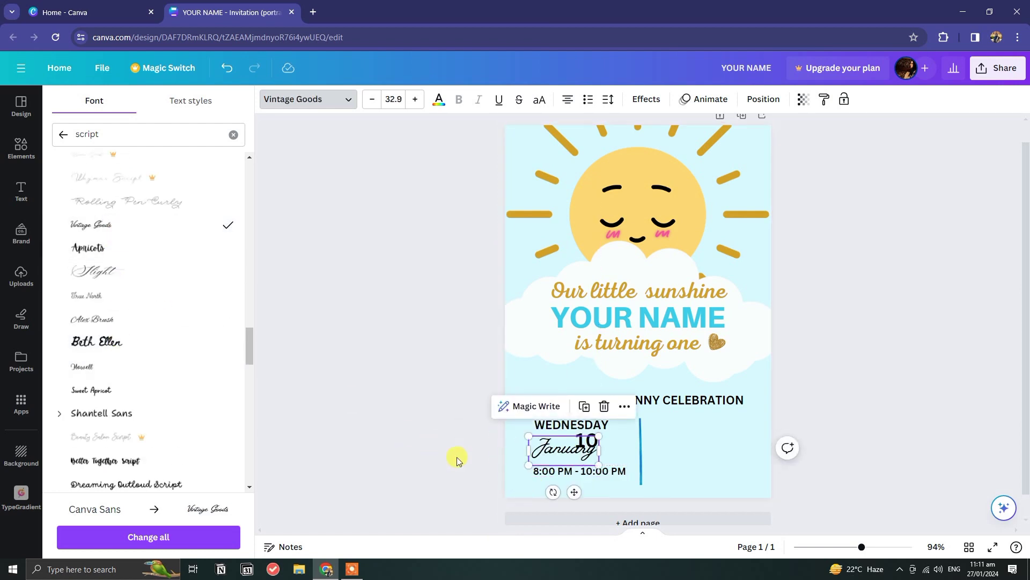
click(117, 246)
click(115, 270)
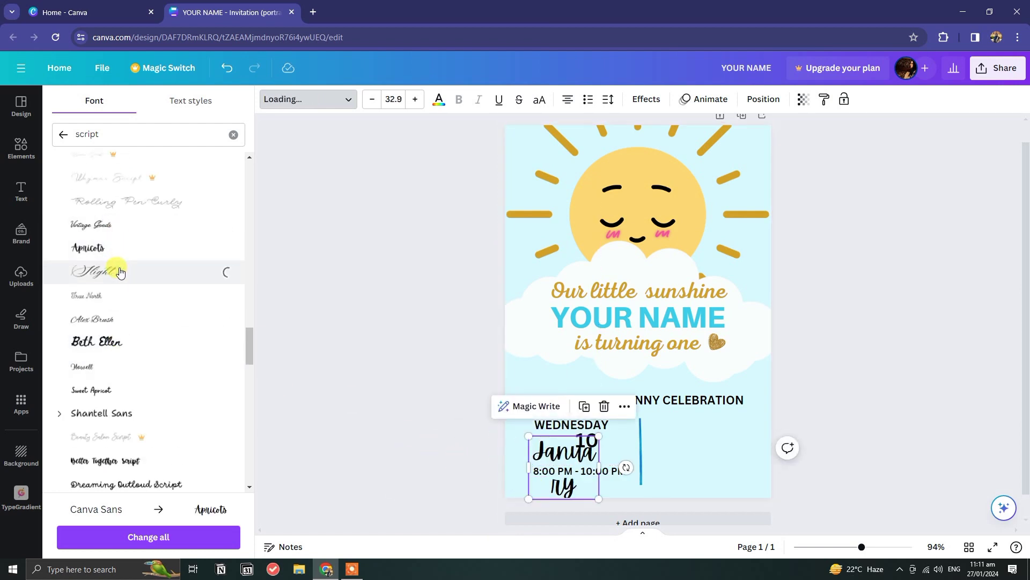
click(116, 306)
click(118, 323)
scroll(118, 325, down, 2)
click(116, 249)
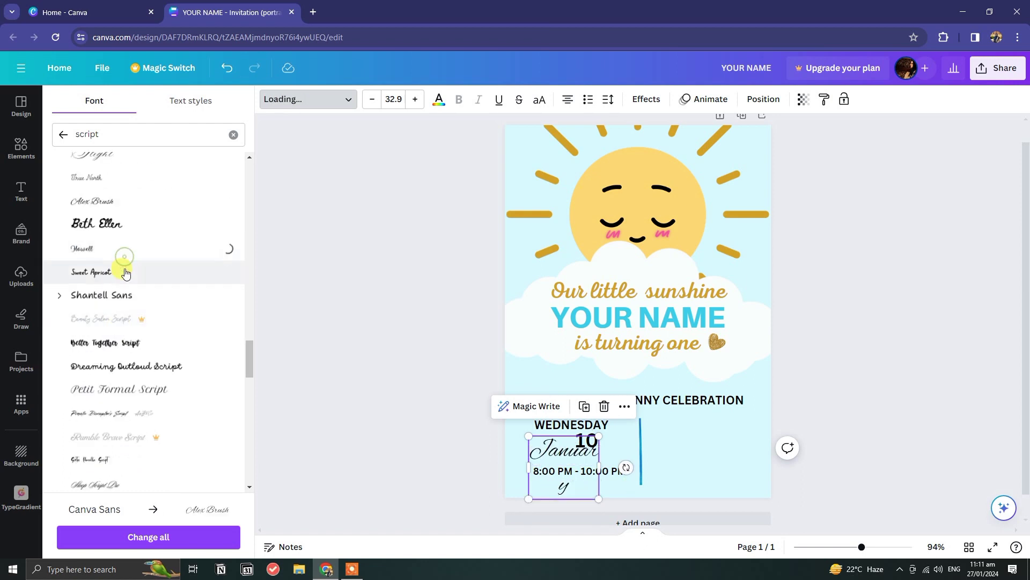
click(126, 273)
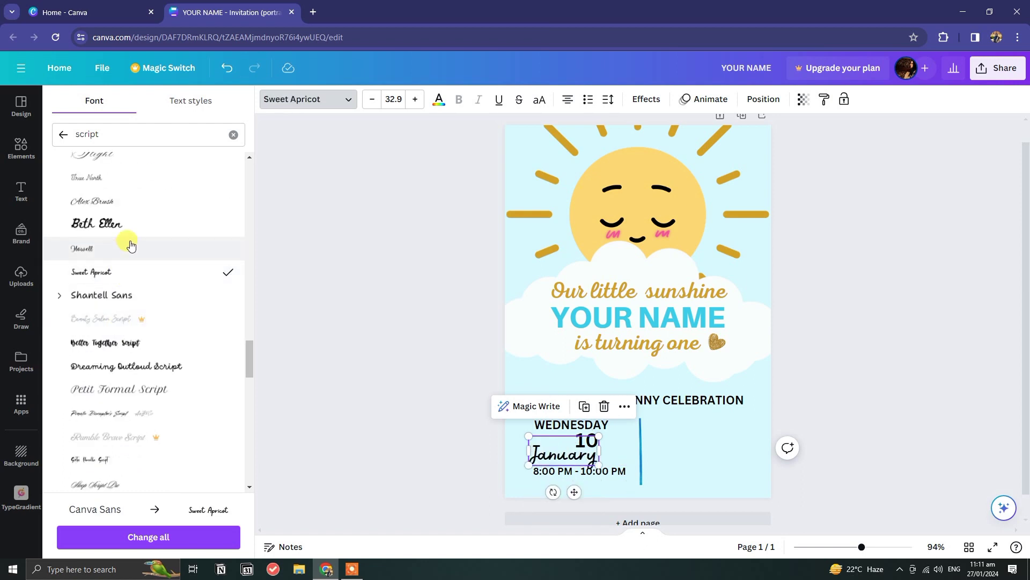
click(128, 248)
Place the "10" at size 31.9 beside "January" at size 36.1, between the weekday and the time
click(585, 440)
drag(585, 440, 629, 450)
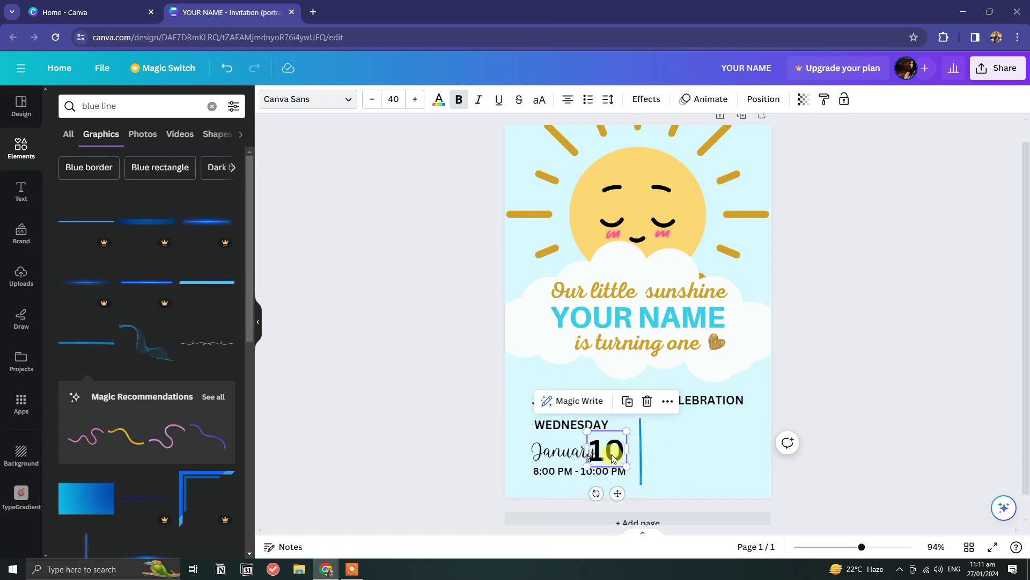
click(553, 452)
drag(543, 453, 558, 453)
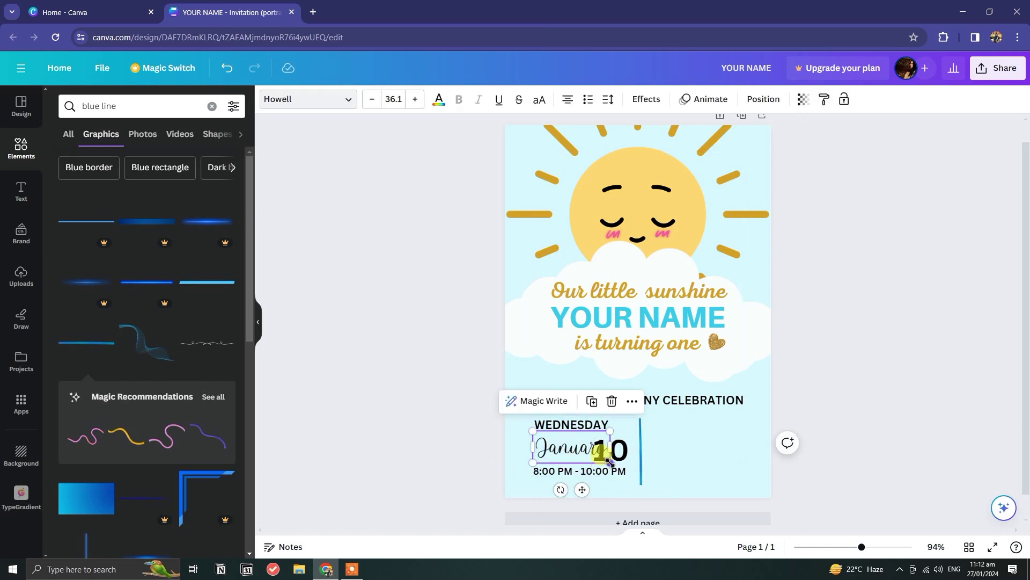
click(613, 454)
drag(629, 431, 621, 437)
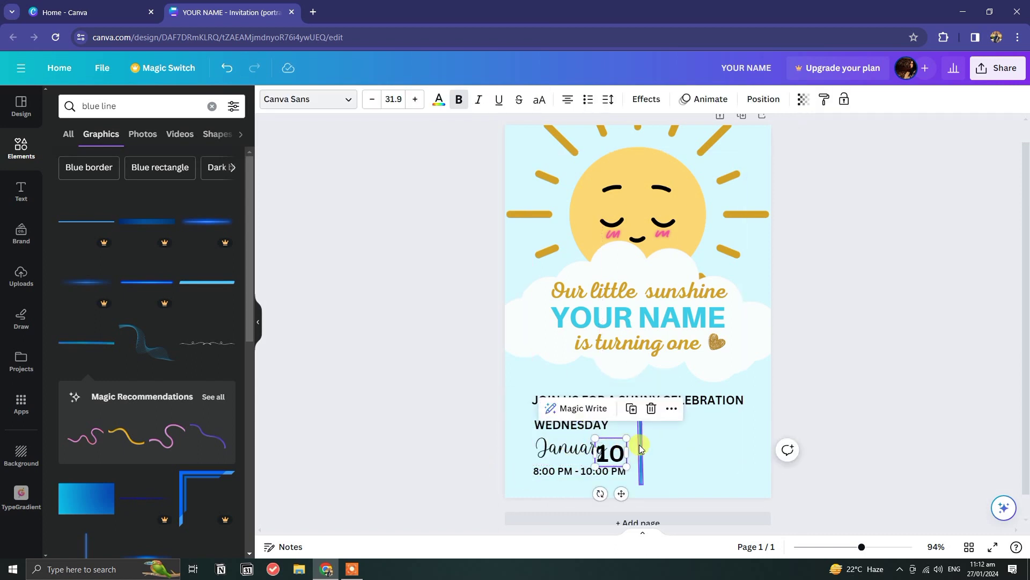
Enlarge the time text so it runs from the left margin to just before the blue line
drag(591, 505, 596, 502)
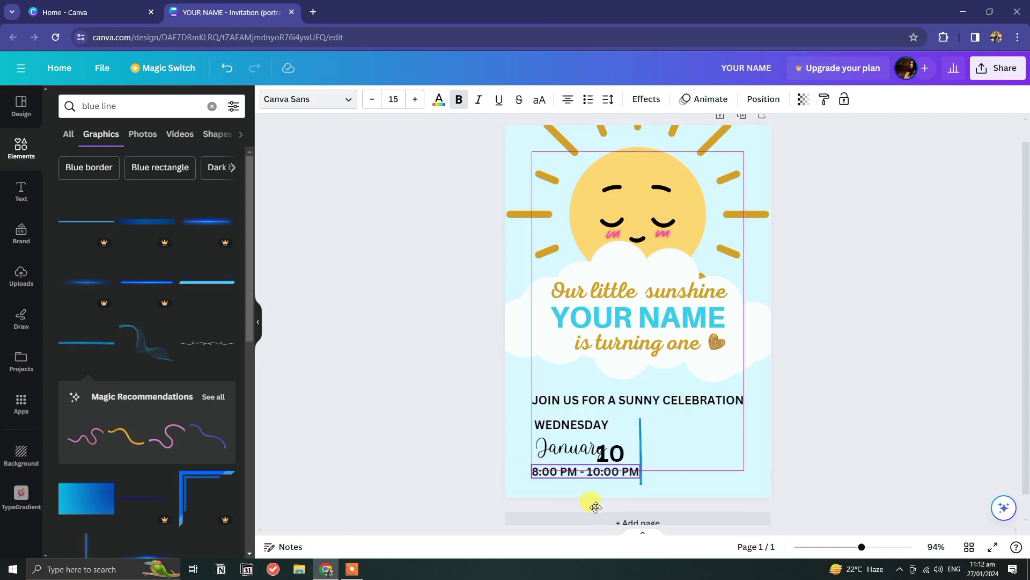
drag(531, 463, 537, 465)
drag(595, 503, 589, 502)
Reduce "January" so it clears the "10", and enlarge the "10" to fill the space up to the blue line
click(542, 445)
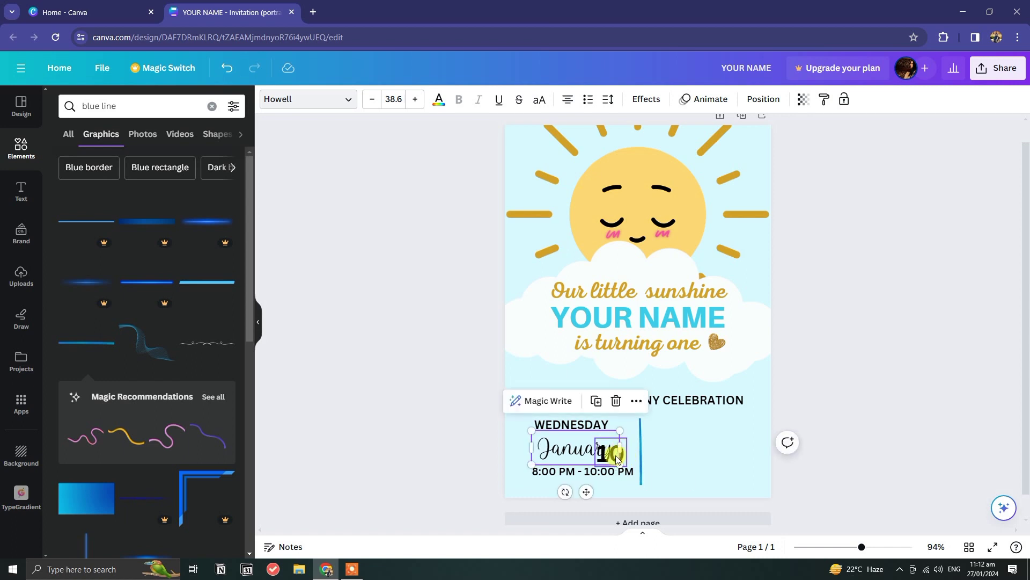
drag(620, 454, 620, 457)
click(579, 455)
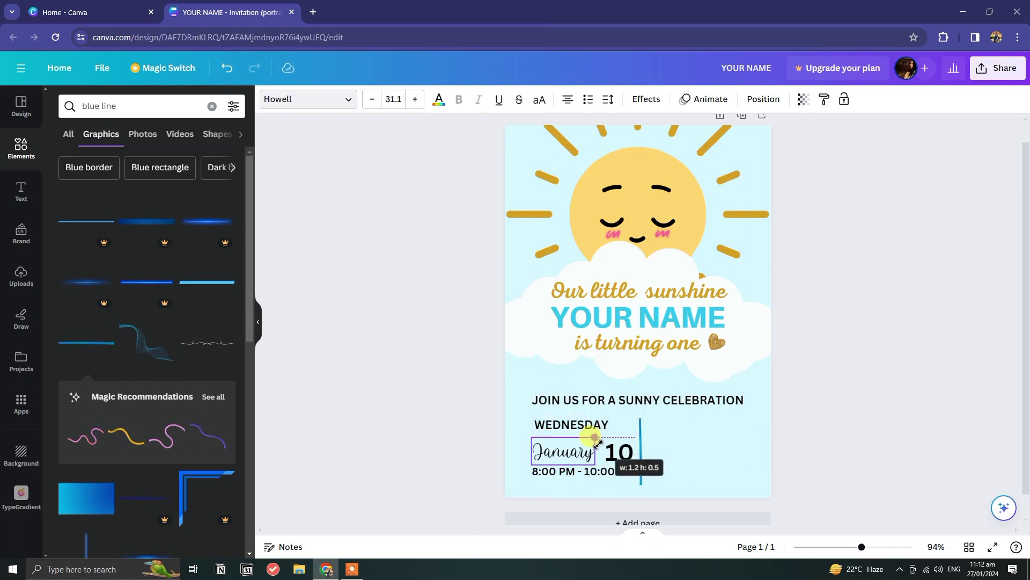
click(610, 446)
Move "WEDNESDAY" down close above "January", aligned with its left edge
drag(597, 444, 566, 433)
click(585, 428)
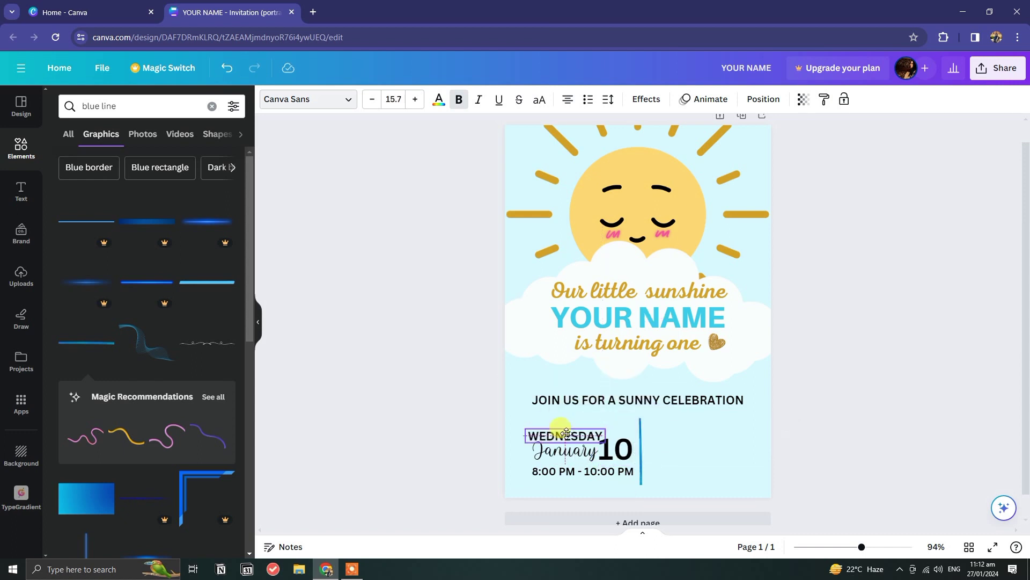
click(572, 428)
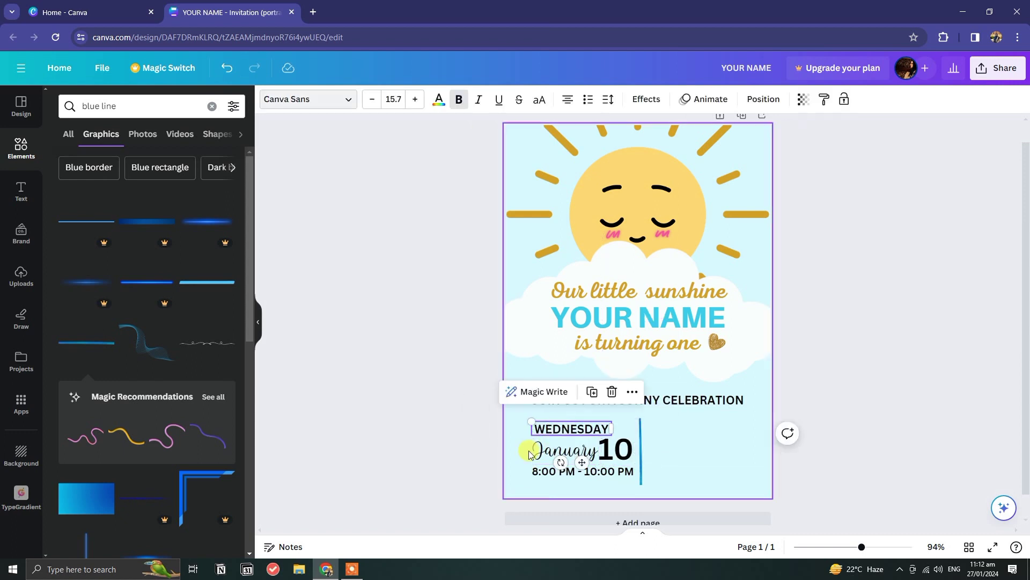
shift+click(564, 450)
shift+click(615, 450)
shift+click(553, 472)
click(763, 99)
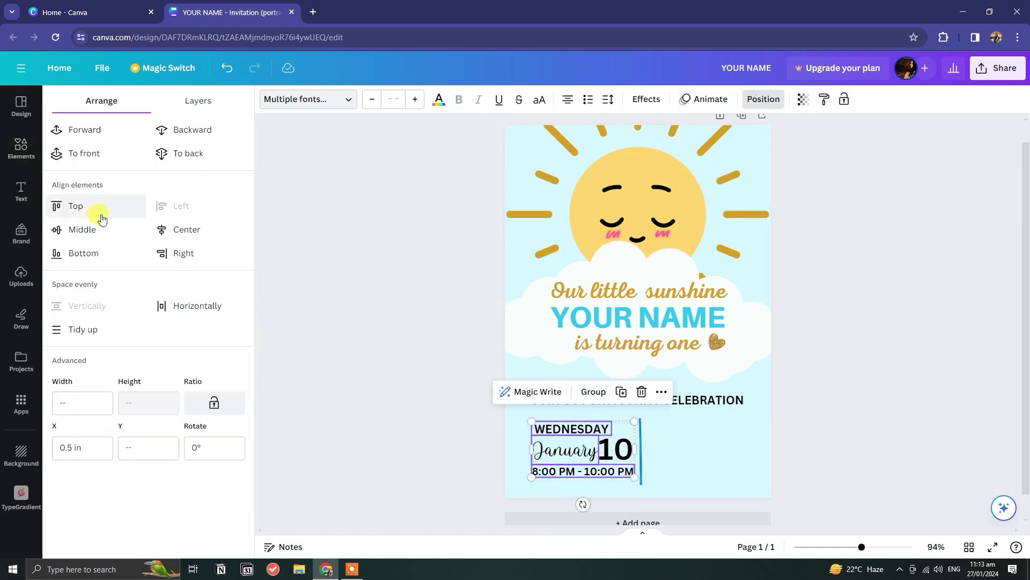
click(484, 442)
Change the font of "WEDNESDAY" to Cloud
click(591, 432)
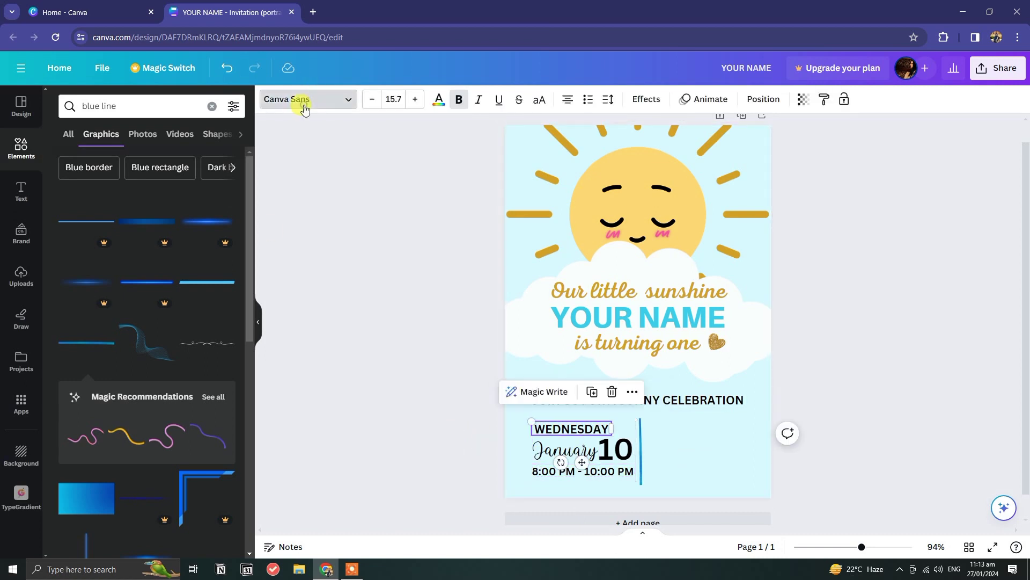
click(302, 100)
click(231, 134)
click(66, 137)
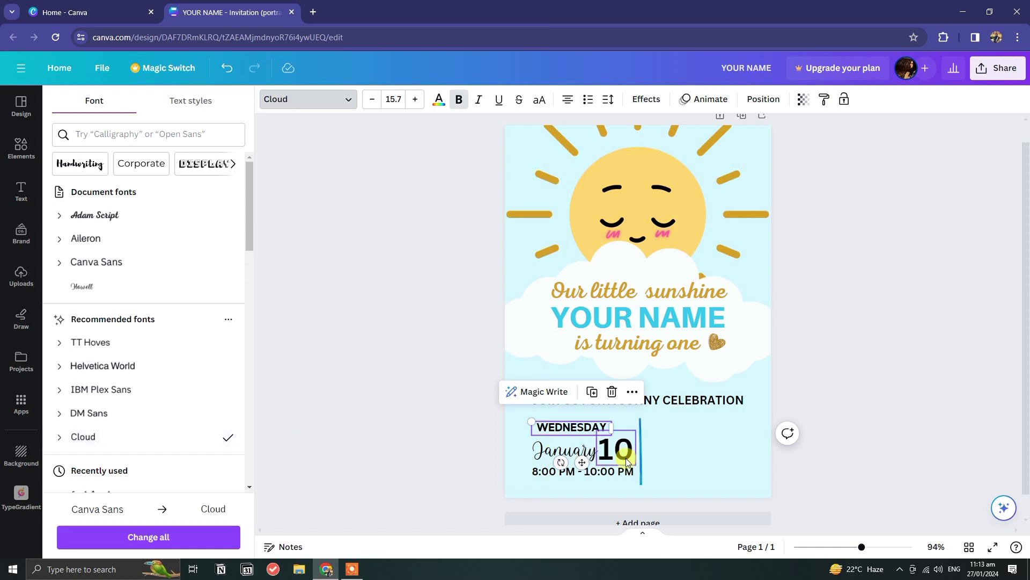
Undo the Cloud font change and set both "WEDNESDAY" and "10" to Archivo Black
key(ctrl+z)
scroll(113, 376, down, 5)
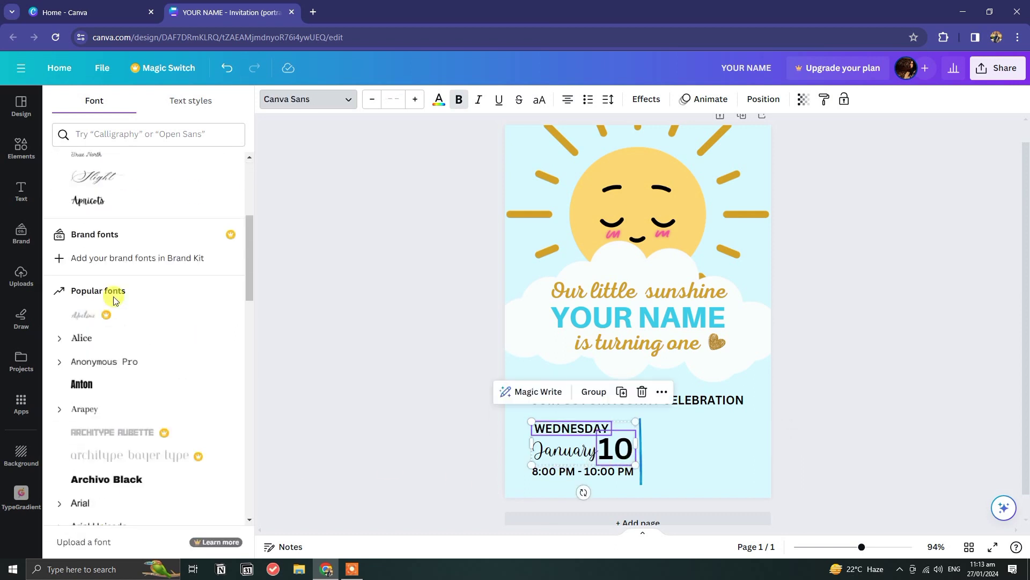
click(115, 334)
scroll(107, 347, down, 2)
click(95, 370)
scroll(96, 368, down, 2)
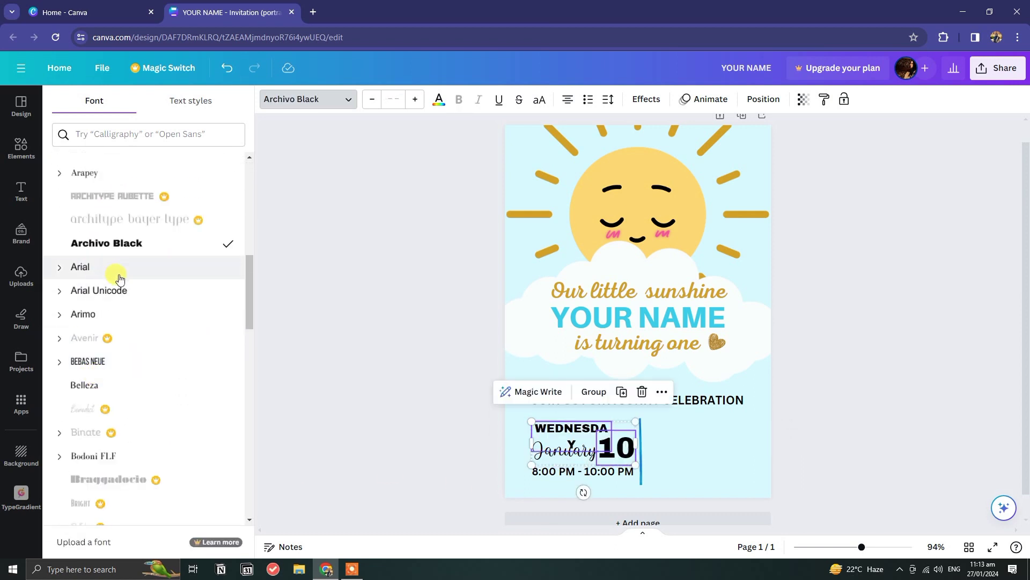
Widen the "WEDNESDAY" text box so the word fits on a single line
click(396, 454)
click(579, 431)
drag(606, 436, 622, 436)
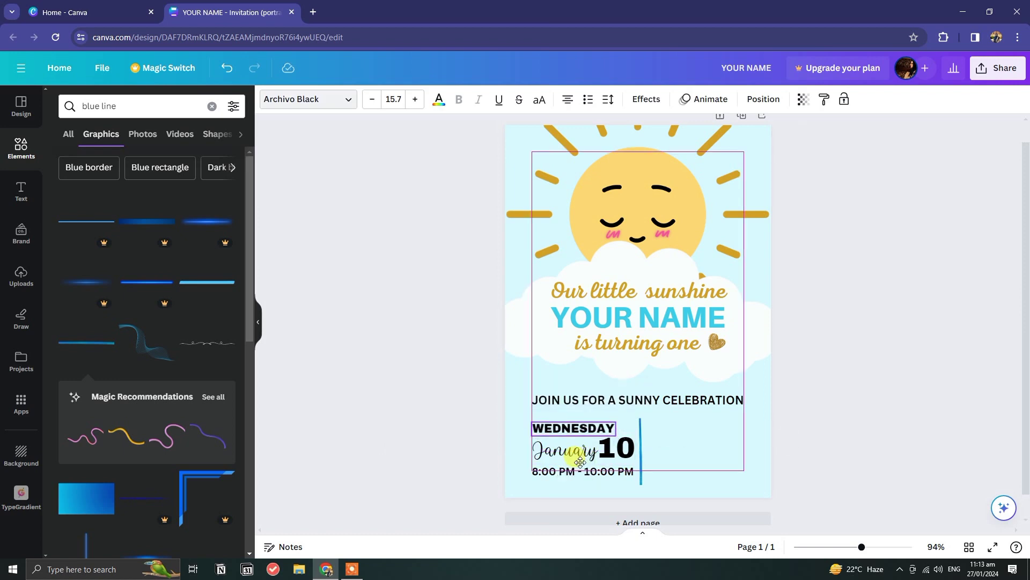
Search the fonts for "brush" and try Regular Brush on the "10"
click(616, 447)
click(110, 99)
text(brush)
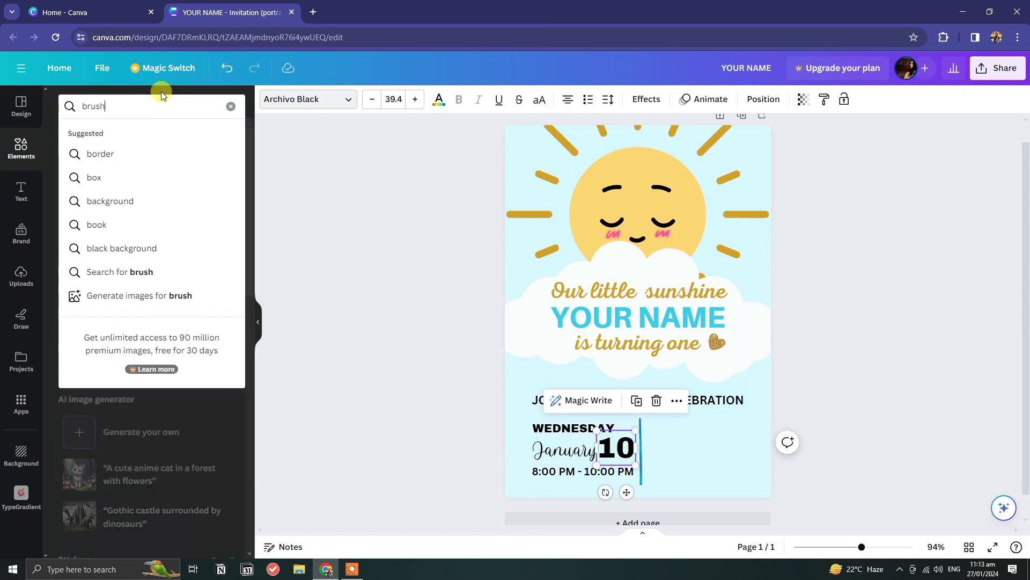
key(Return)
click(301, 101)
click(111, 132)
text(brush)
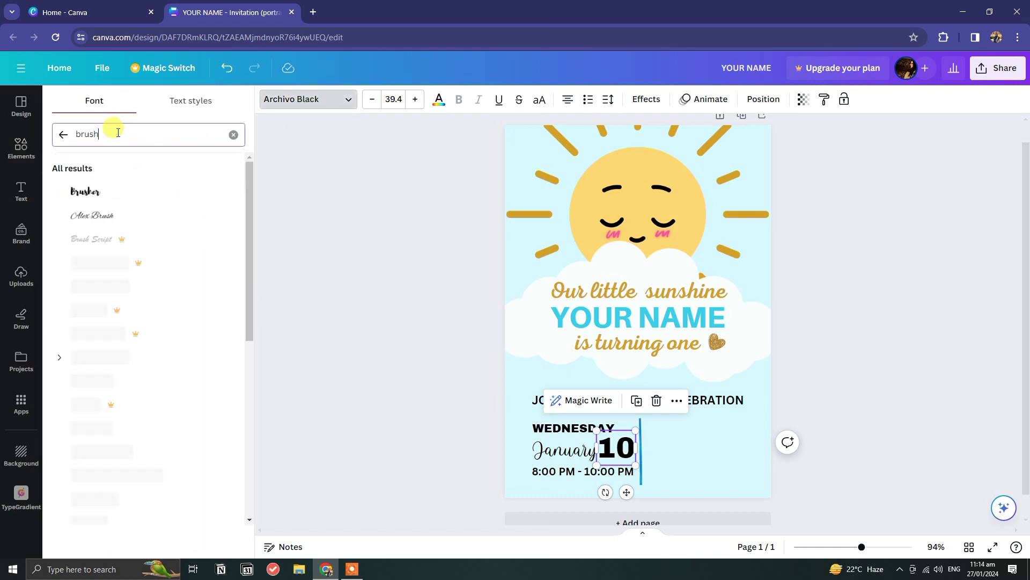
key(Return)
click(100, 284)
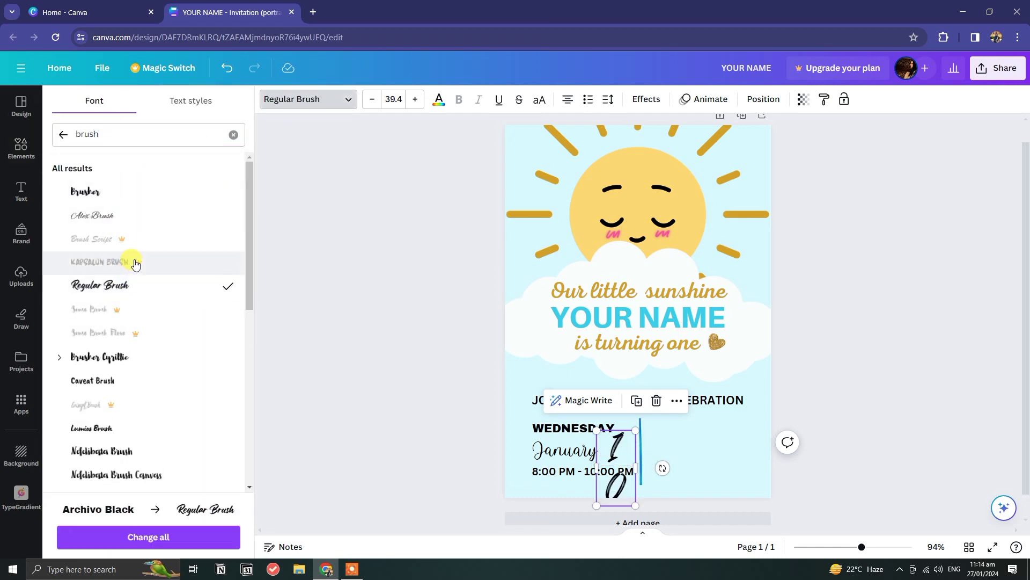
Try further brush fonts on the "10", settle on Rushk, and shift the number slightly toward the blue line
click(124, 367)
click(127, 382)
click(127, 450)
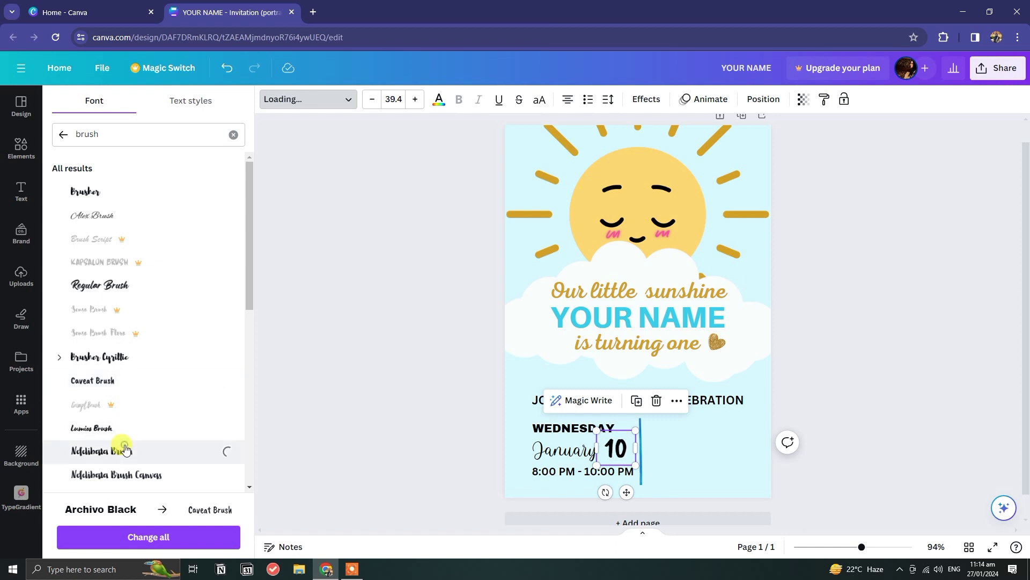
scroll(126, 446, down, 1)
scroll(127, 441, down, 1)
click(127, 429)
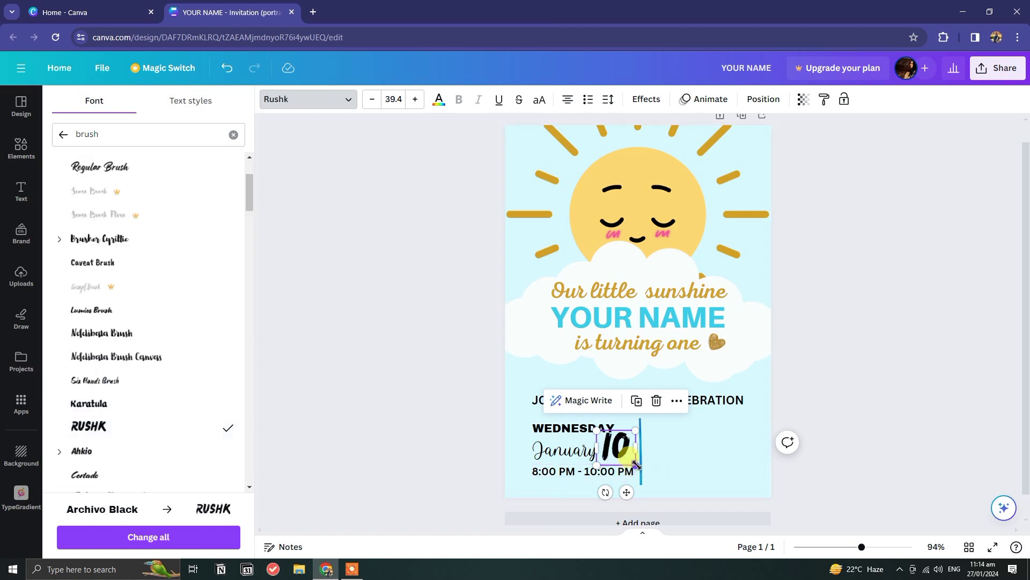
click(722, 471)
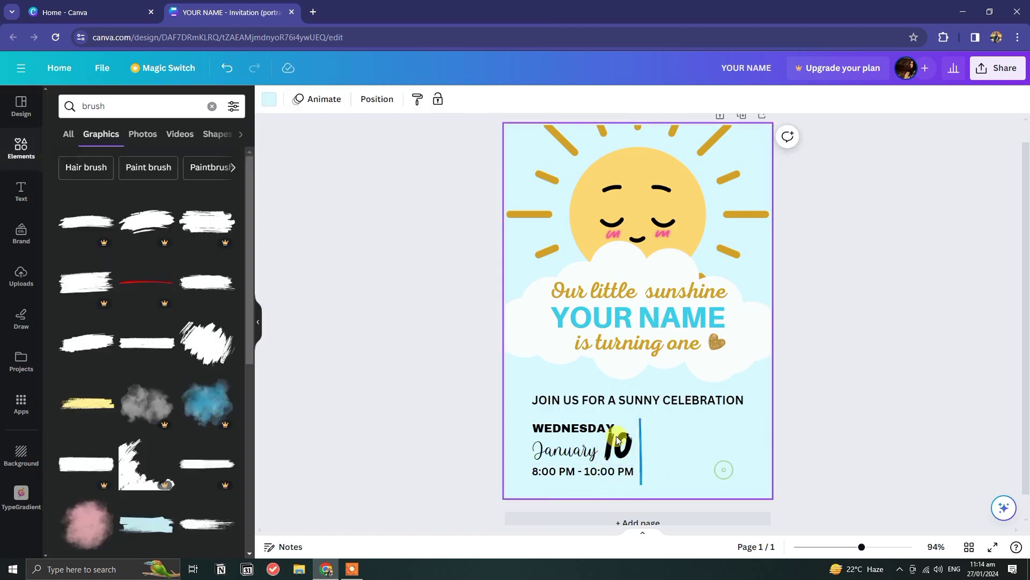
Reduce "WEDNESDAY" to size 13.9 so it clears the "10", and place it close above "January" at the left margin
click(612, 428)
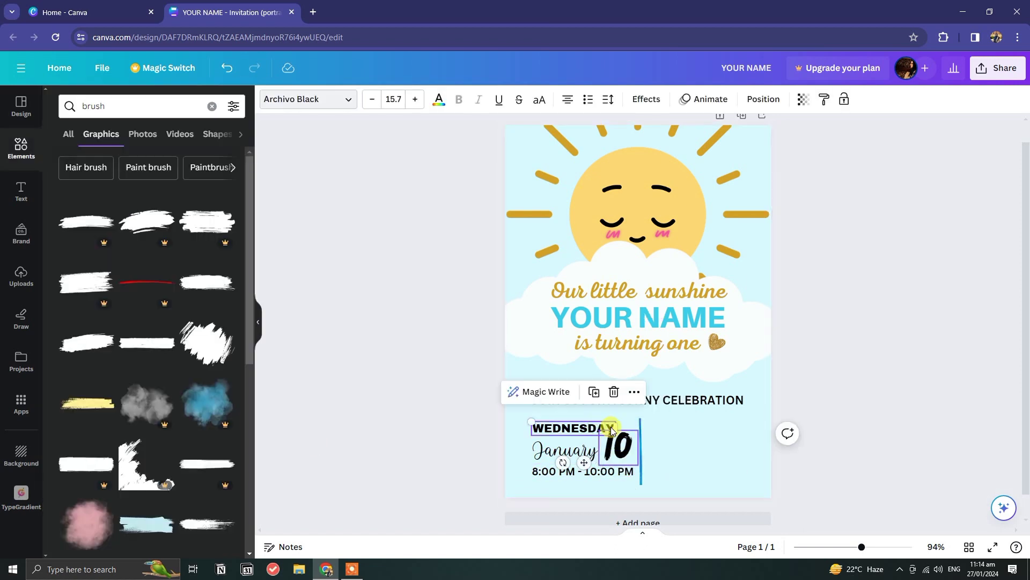
click(592, 463)
click(509, 410)
click(564, 429)
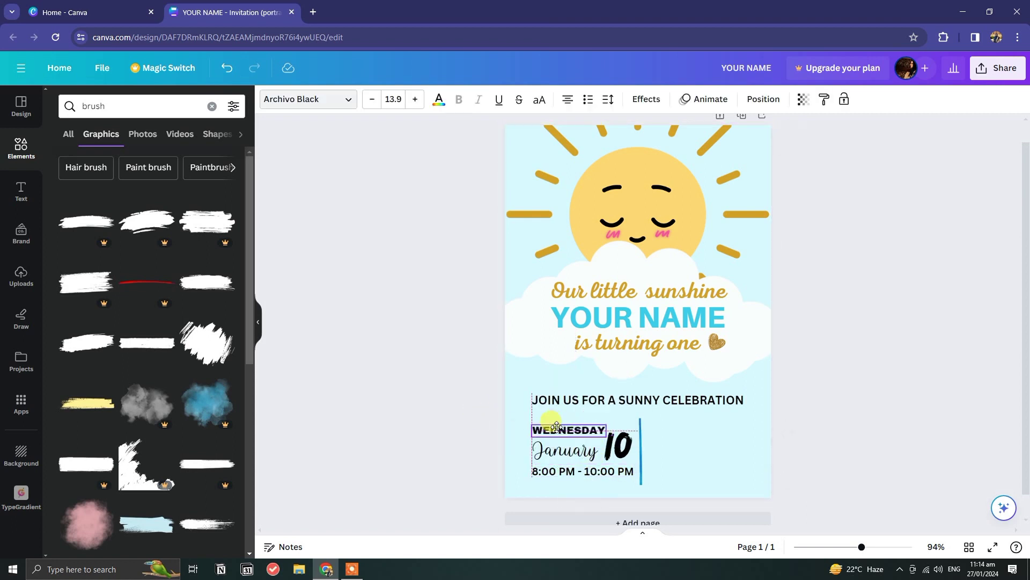
click(626, 429)
click(640, 445)
click(685, 459)
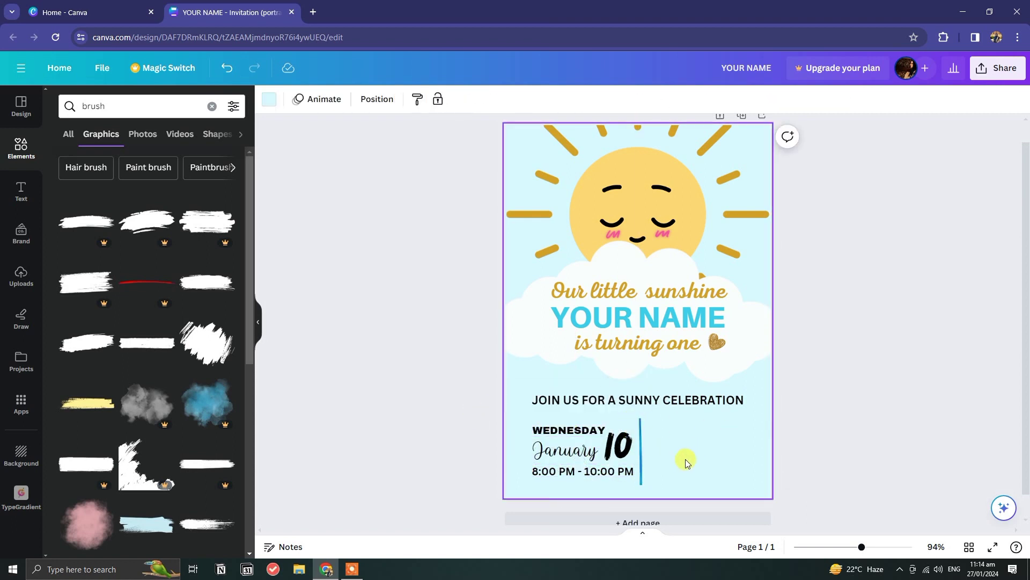
Duplicate "January" to the right of the blue line, change the copy to "Oliver House", and widen it to fit on one line
click(564, 449)
click(582, 406)
drag(591, 461, 678, 434)
double_click(679, 438)
text(01)
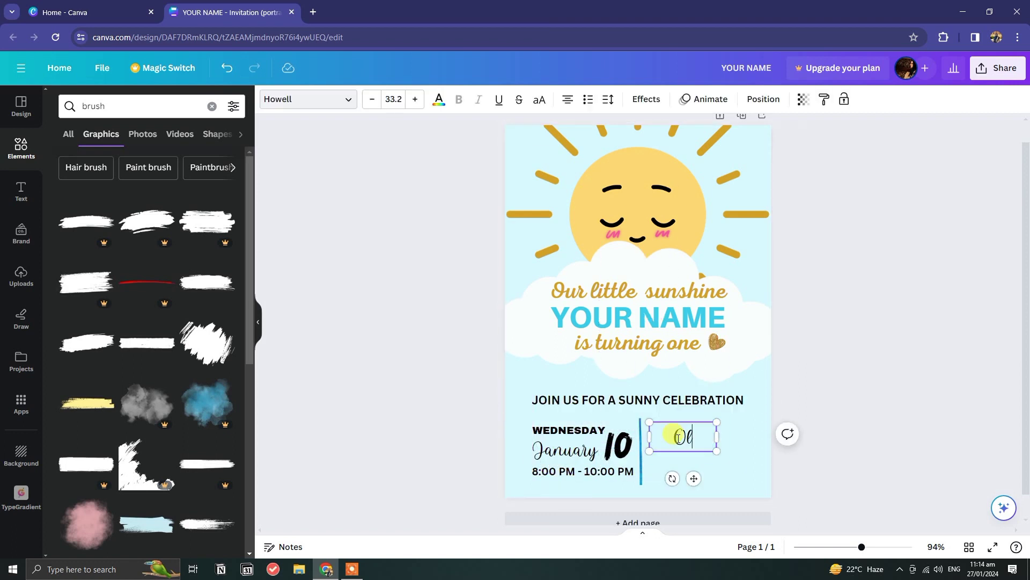
text( House)
drag(718, 453, 756, 442)
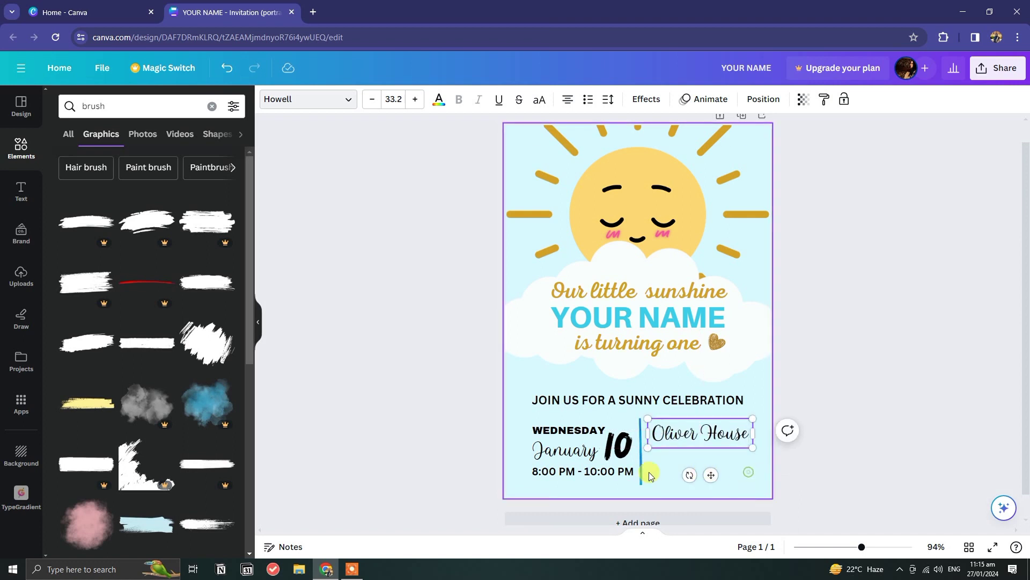
Duplicate the time text, place the copy directly below "Oliver House", and replace its wording with the venue's street address
click(626, 471)
click(604, 437)
drag(573, 476, 690, 458)
double_click(690, 458)
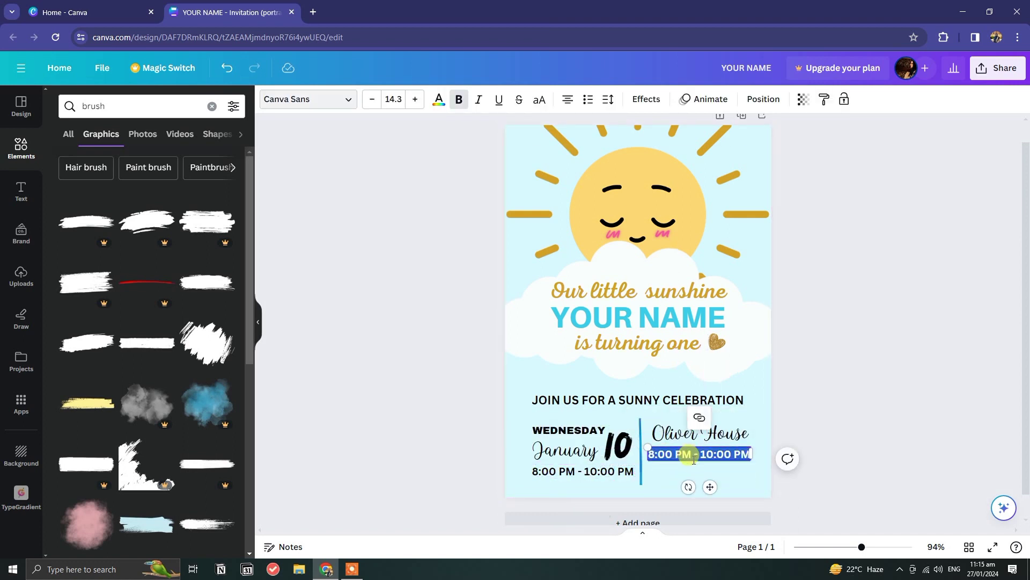
text(ABC House)
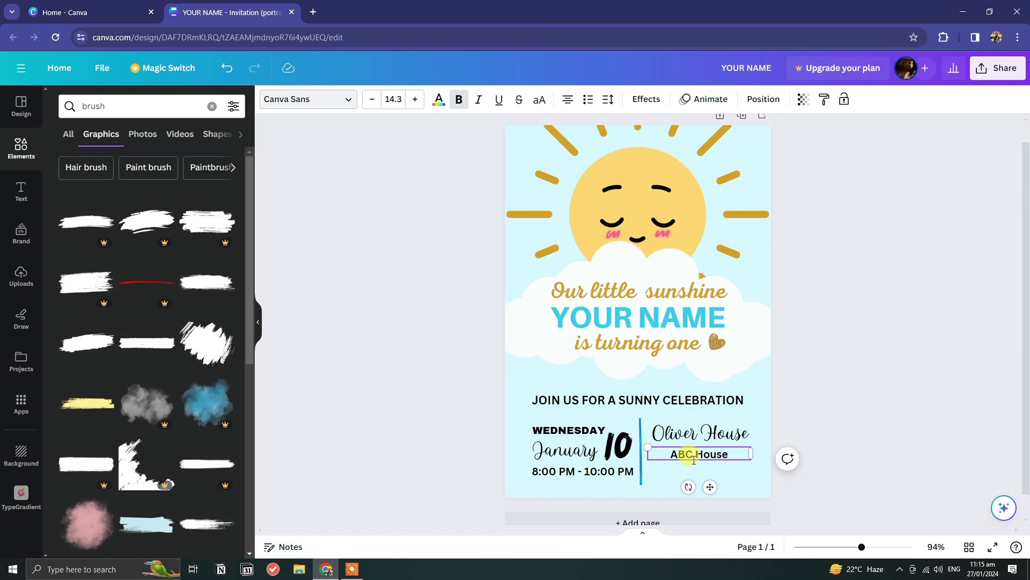
text( - 123 Street)
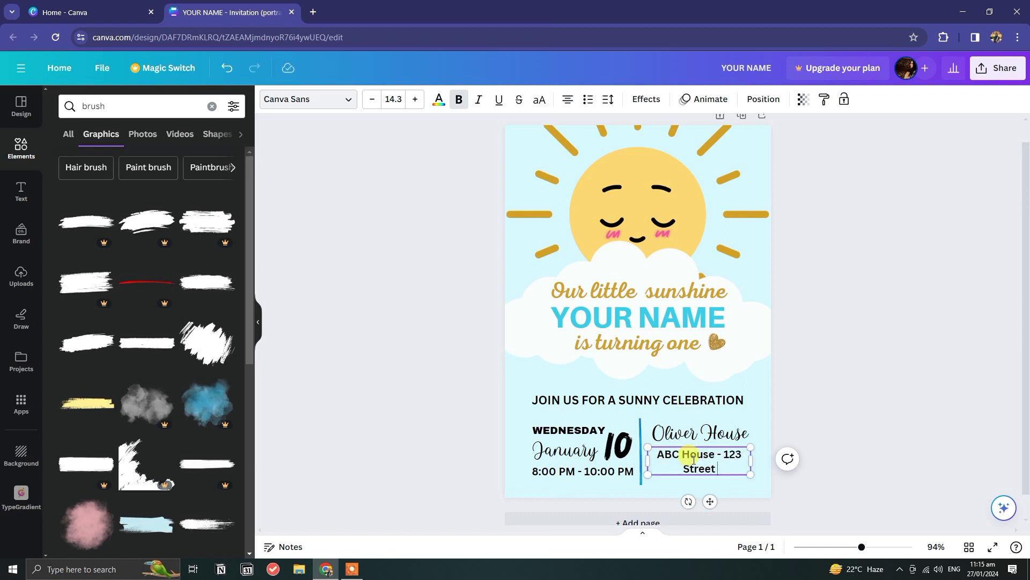
text(,)
key(BackSpace)
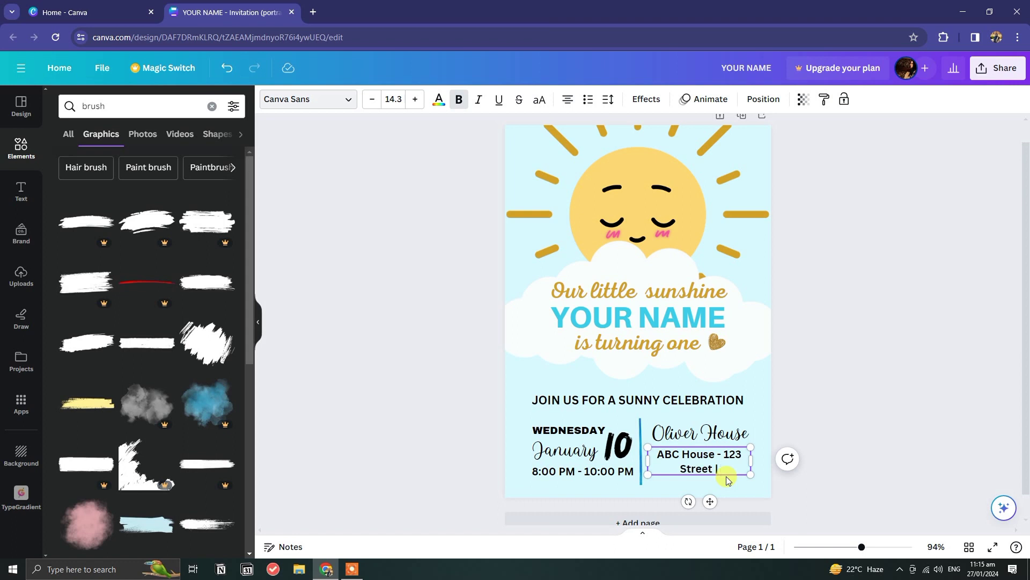